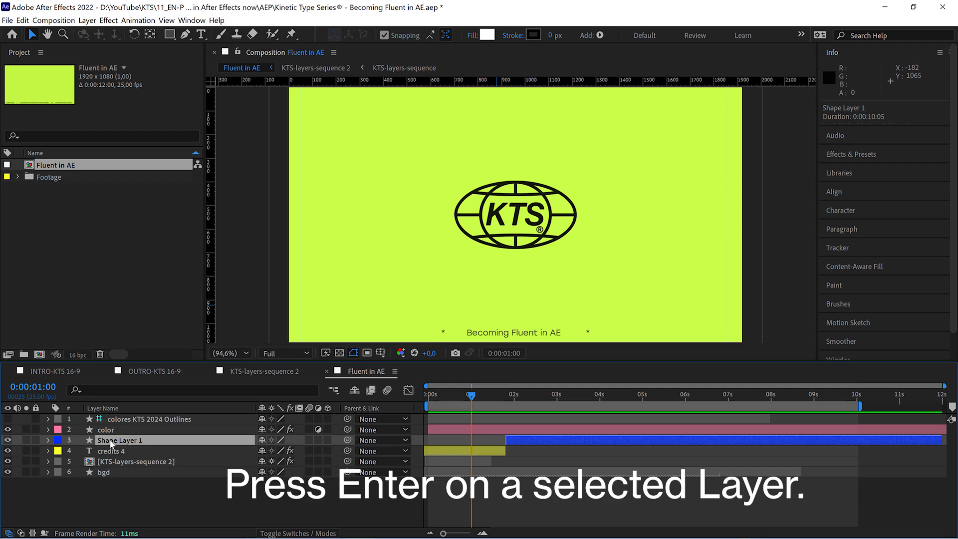
Rename Shape Layer 1 to "Animated Layer".
key(Return)
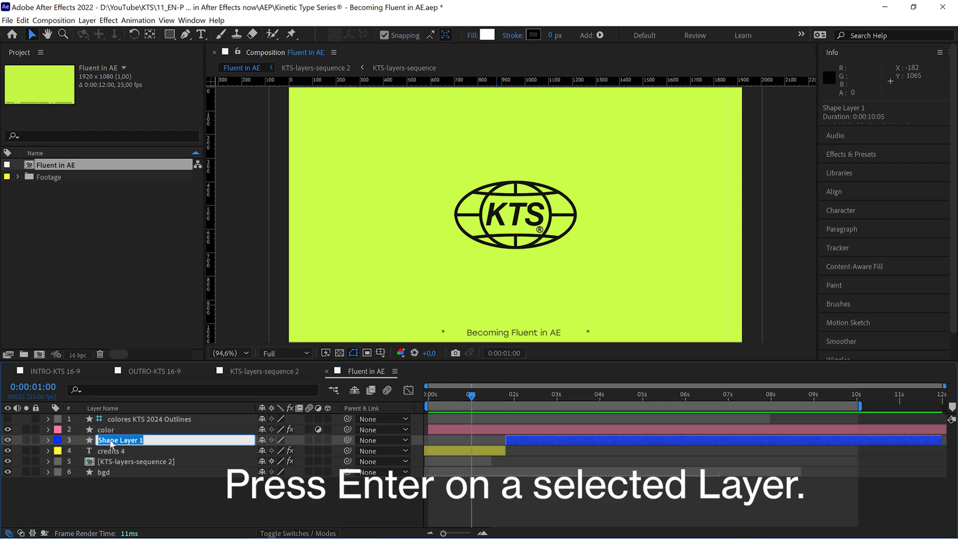
text(Animated Layer)
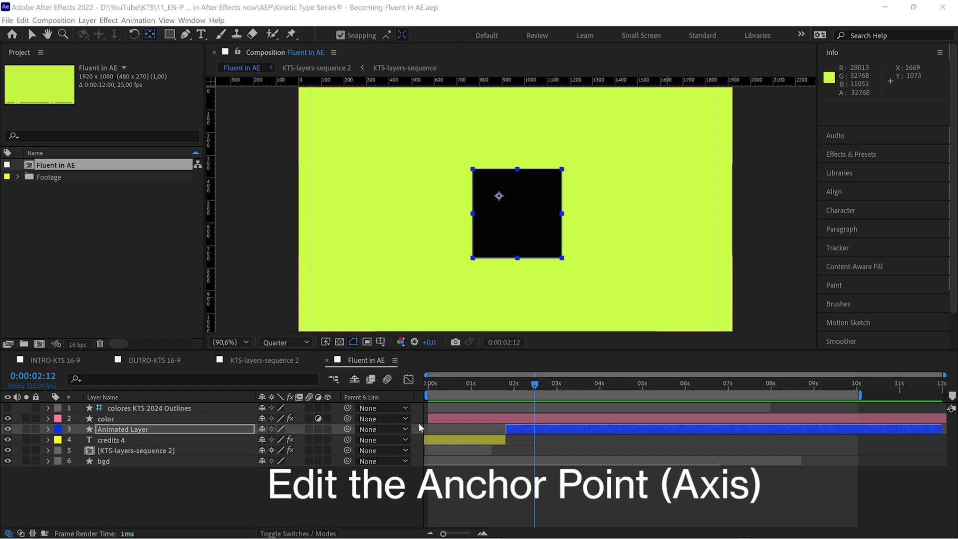
Reveal Animated Layer's Anchor Point property, turn on snapping, and move the anchor point near the square's center, at about 5.3, 10.6.
click(567, 431)
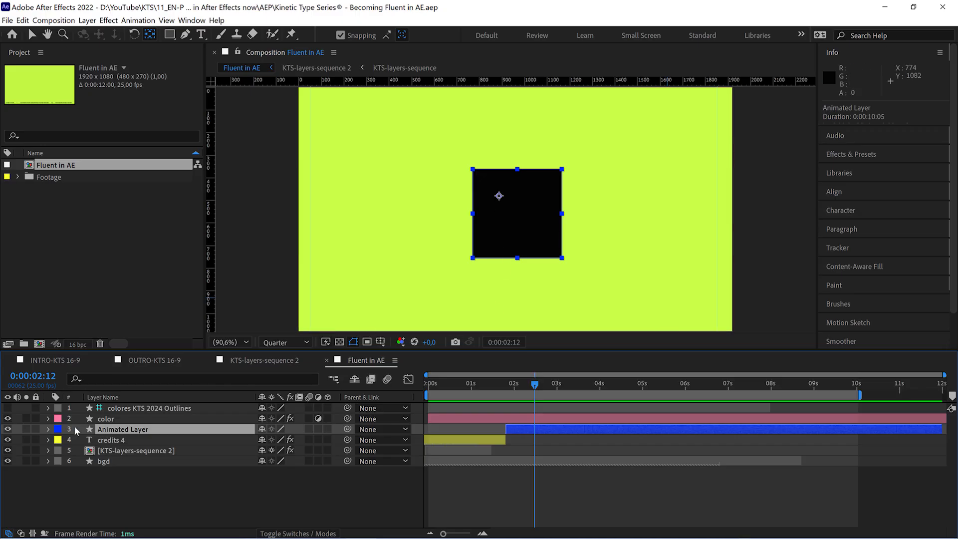
key(a)
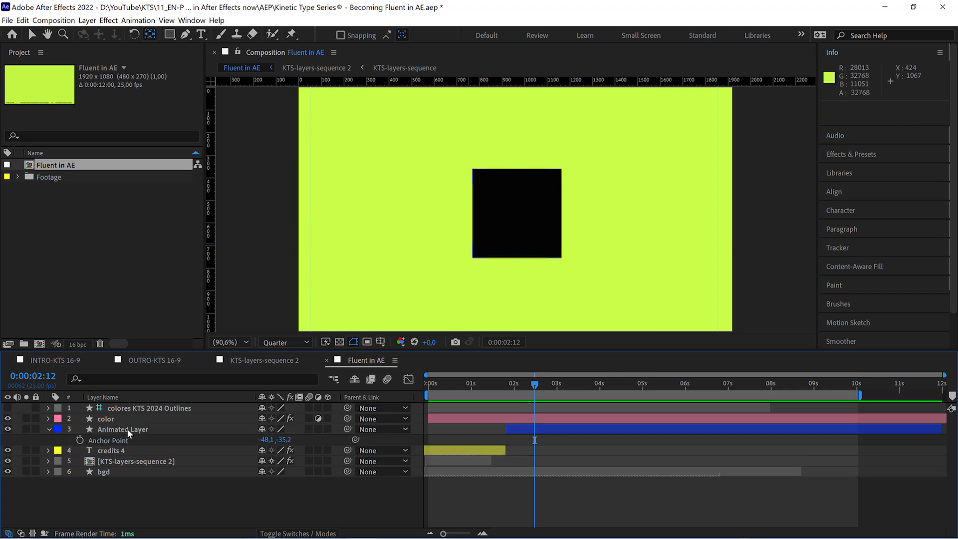
click(128, 431)
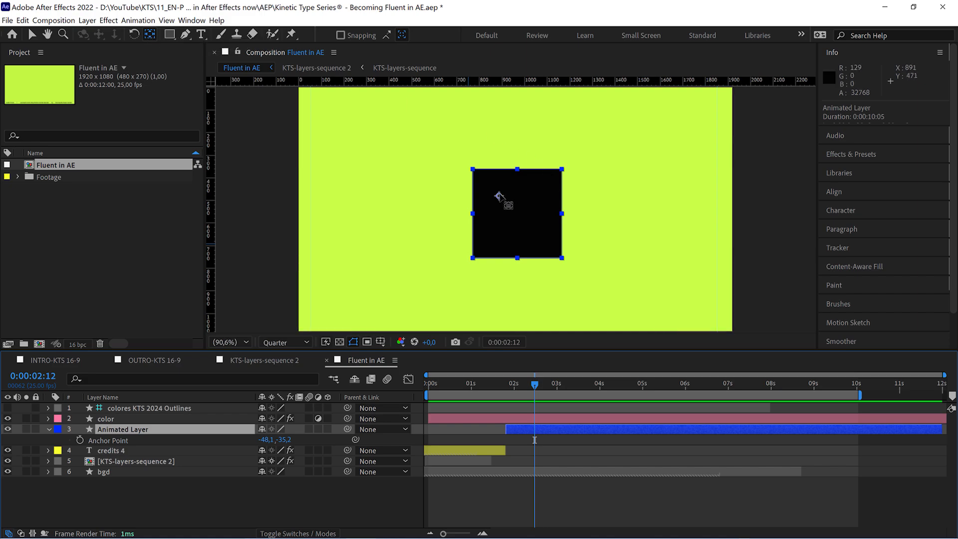
drag(499, 196, 517, 210)
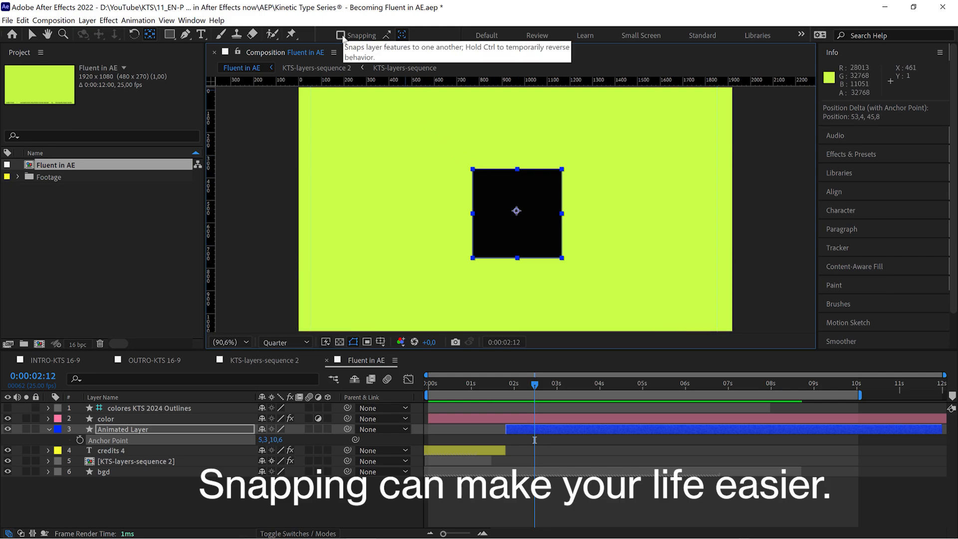
click(340, 36)
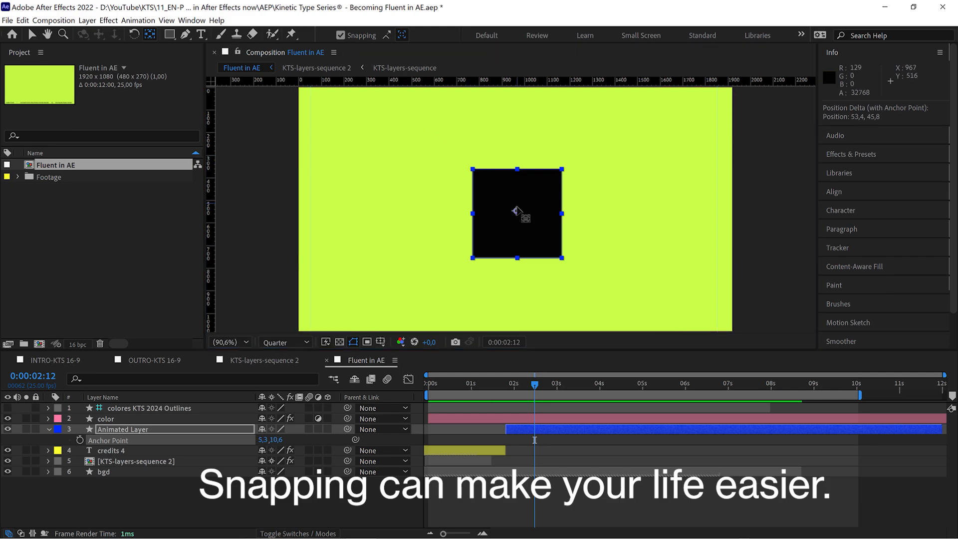
mouse_move(509, 213)
mouse_down()
mouse_move(475, 214)
mouse_move(476, 260)
mouse_move(503, 239)
mouse_move(516, 210)
mouse_up()
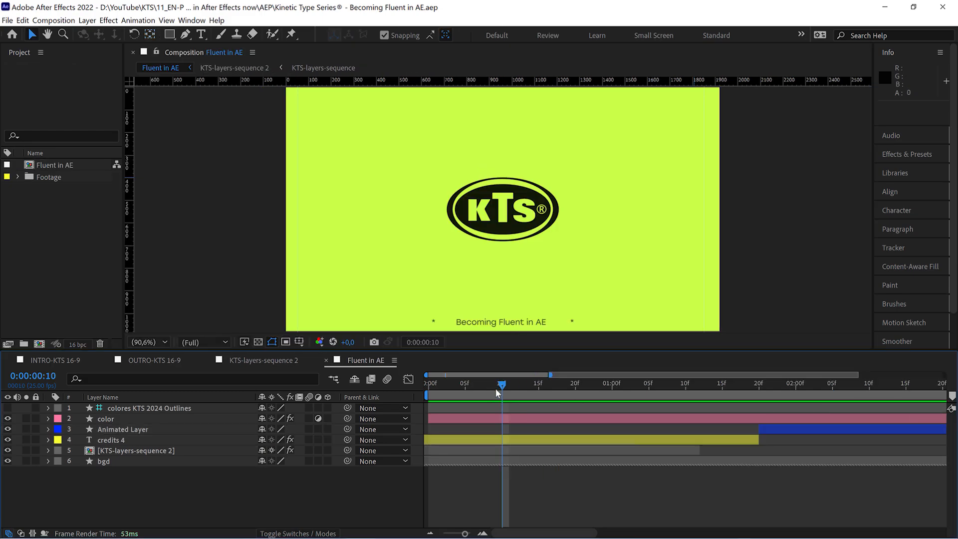
Maximize and restore the composition viewer, and do the same with the timeline.
drag(495, 389, 636, 411)
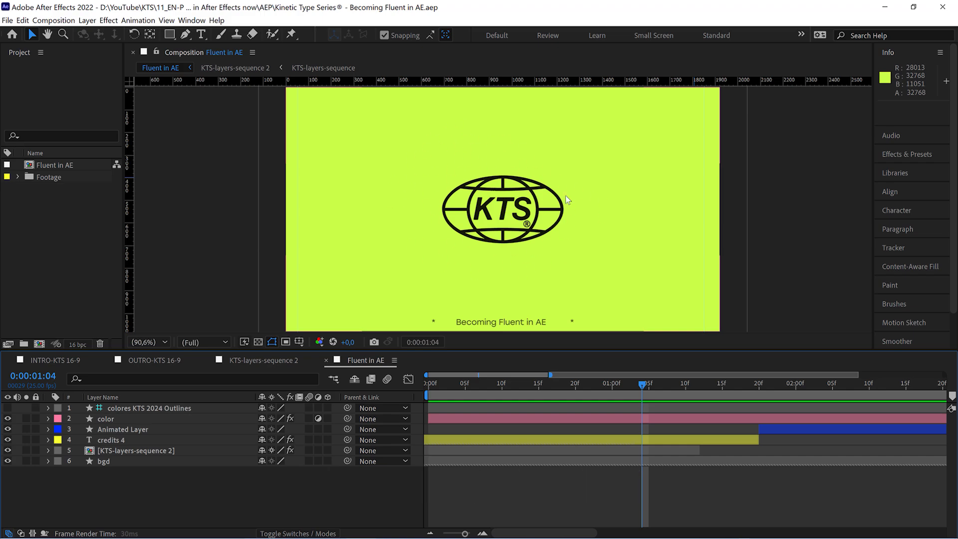
key(grave)
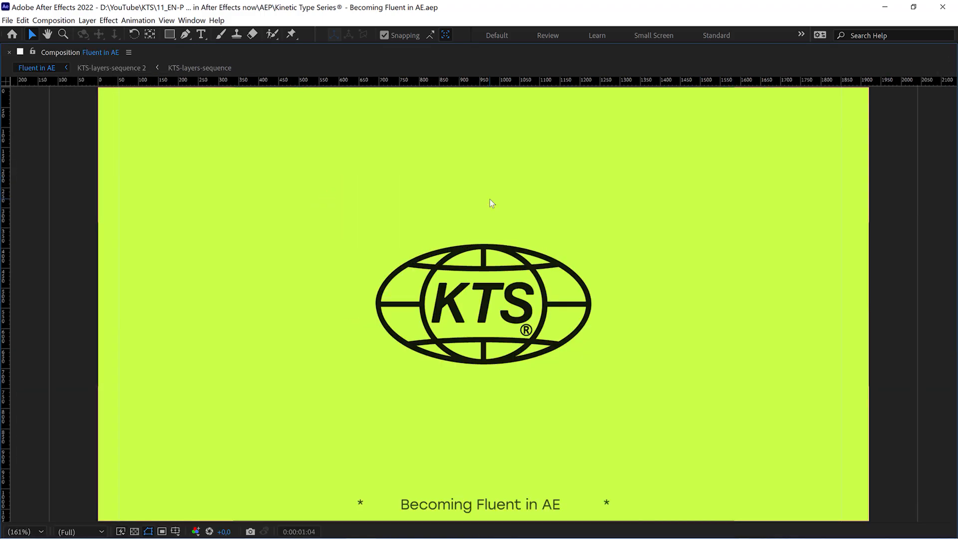
key(grave)
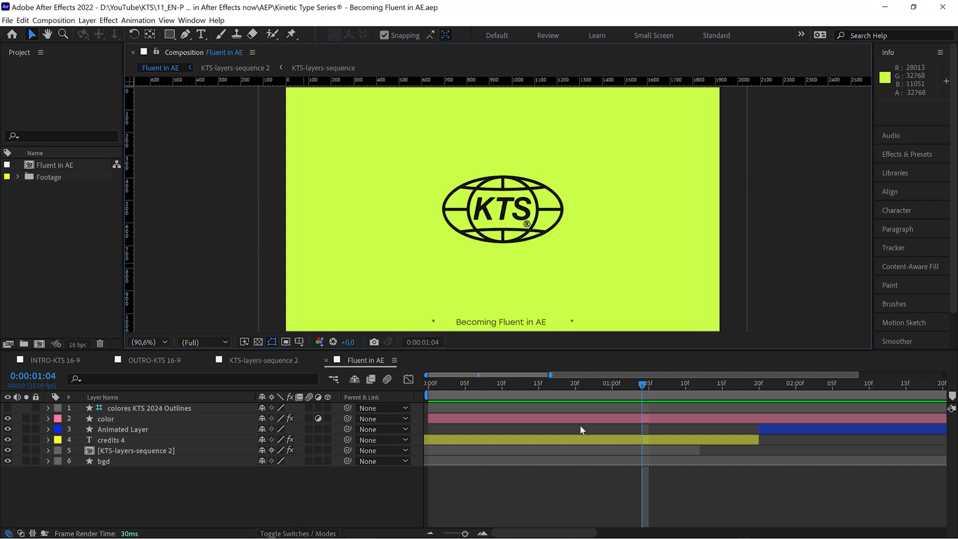
key(grave)
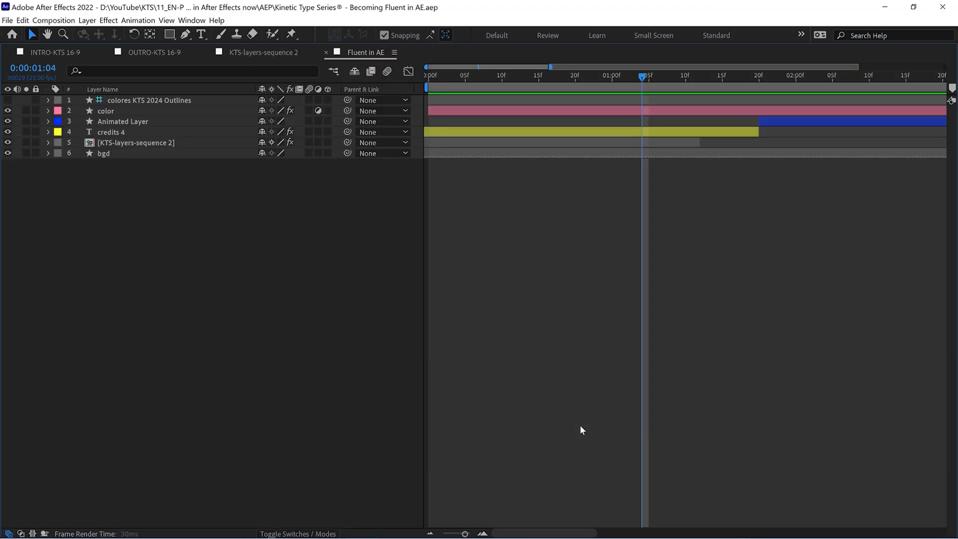
key(grave)
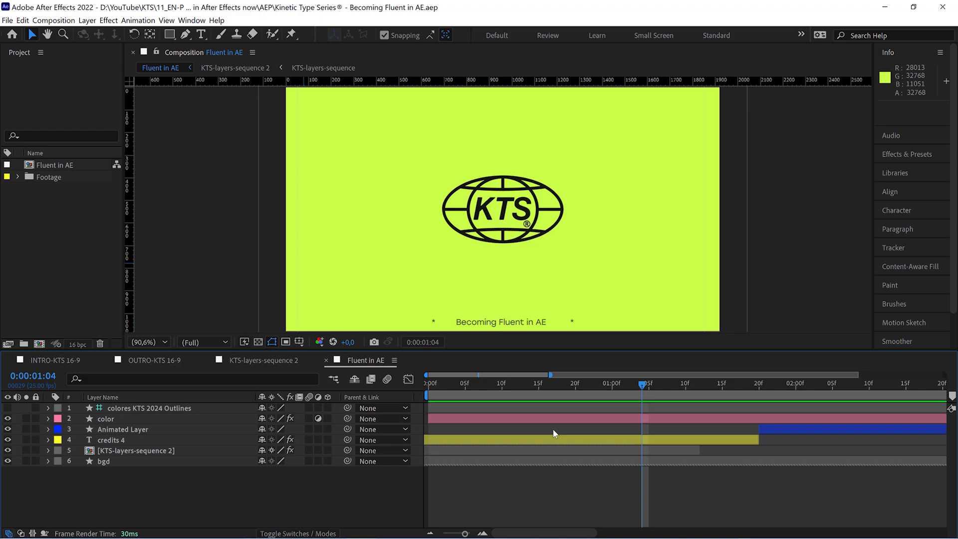
Open the keyboard shortcuts editor and examine the key assigned to Maximize Panel.
click(23, 20)
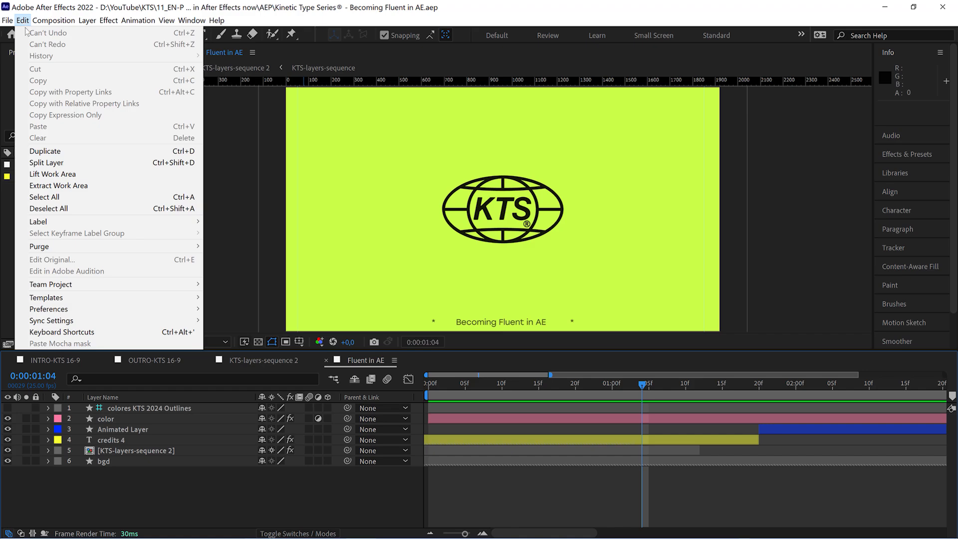
click(101, 332)
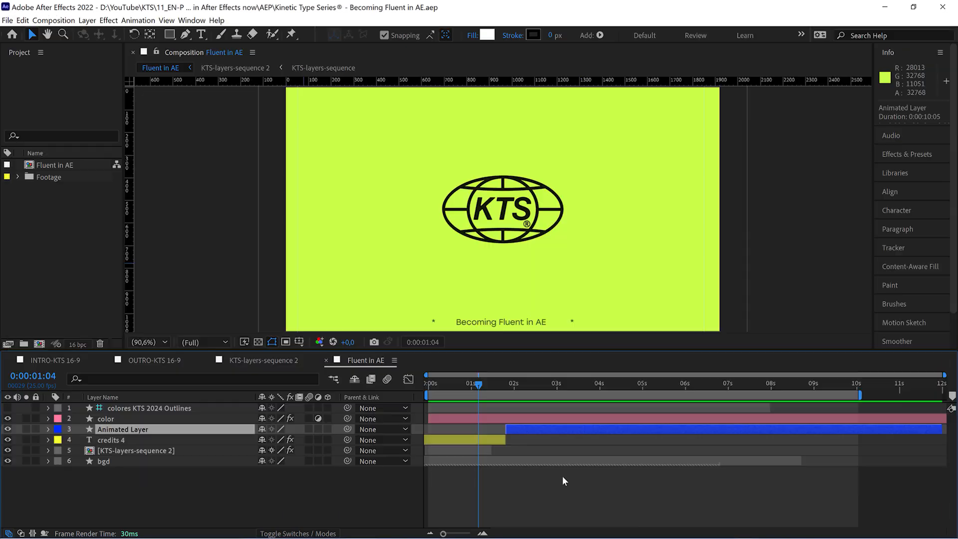
Center the anchor point in Animated Layer's content with the current time at 0:00:02:07.
click(513, 396)
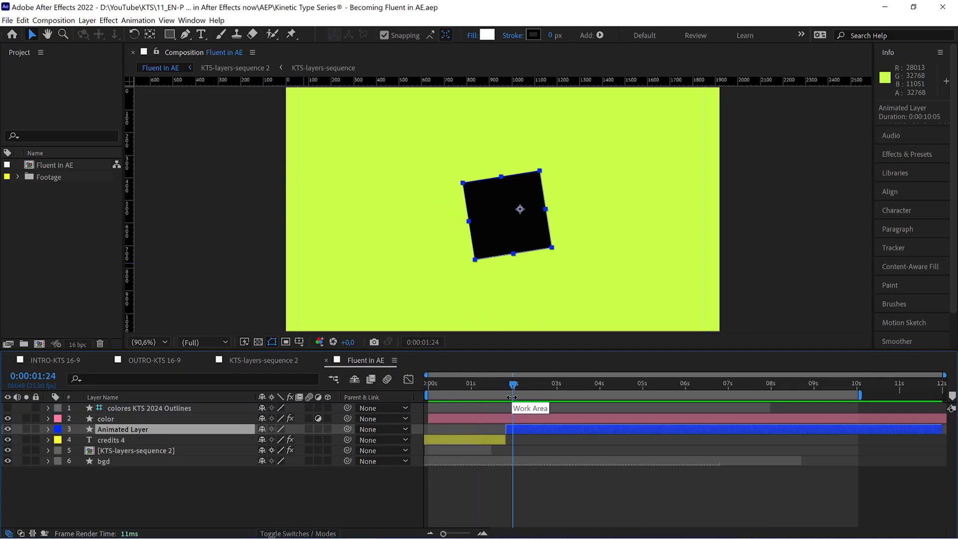
drag(514, 387, 528, 416)
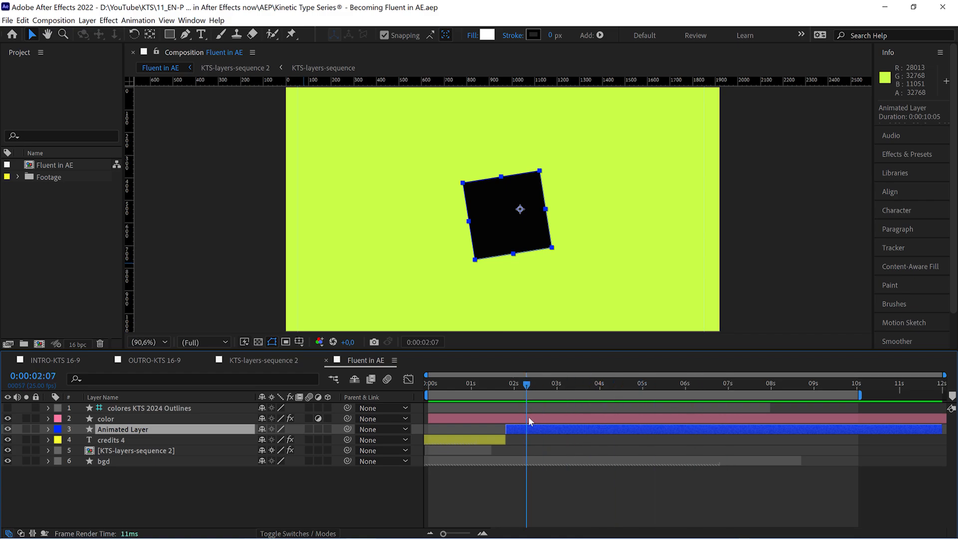
key(y)
key(ctrl+alt+Home)
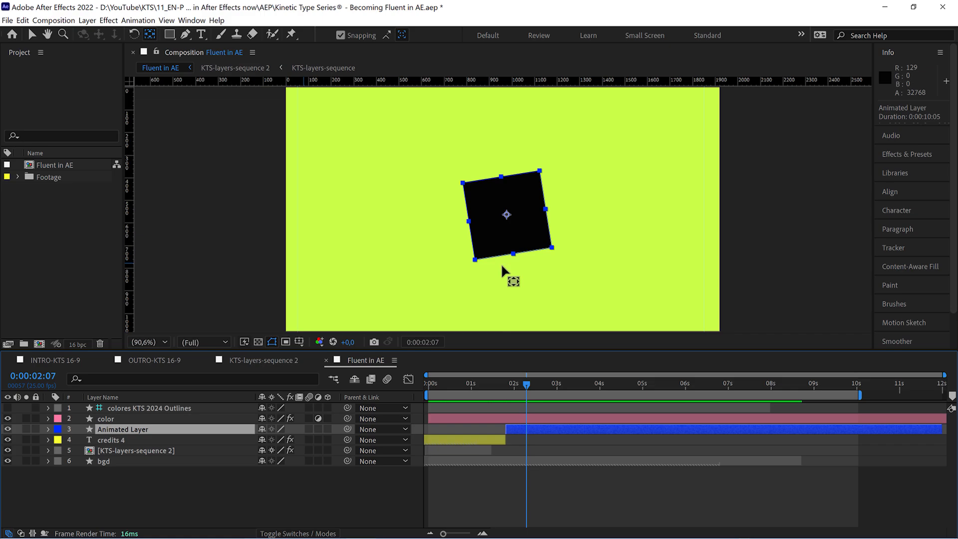
Move the current time to Animated Layer's in point and out point, and bring it back to 0:00:02:03.
drag(527, 386, 568, 400)
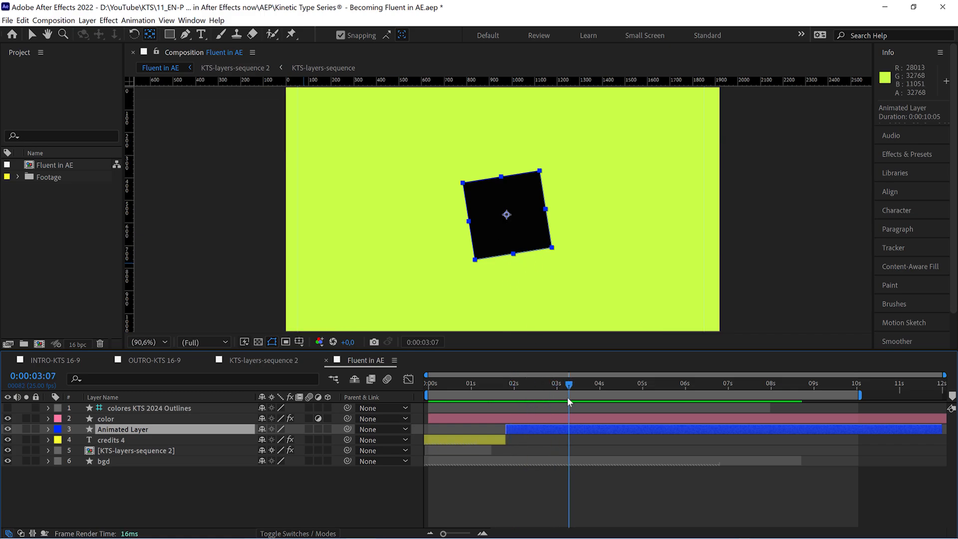
key(i)
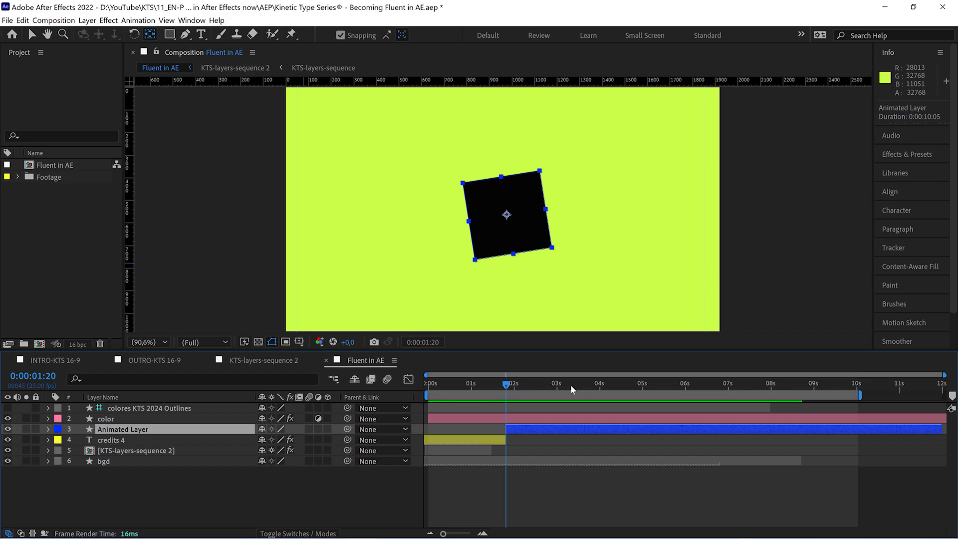
key(o)
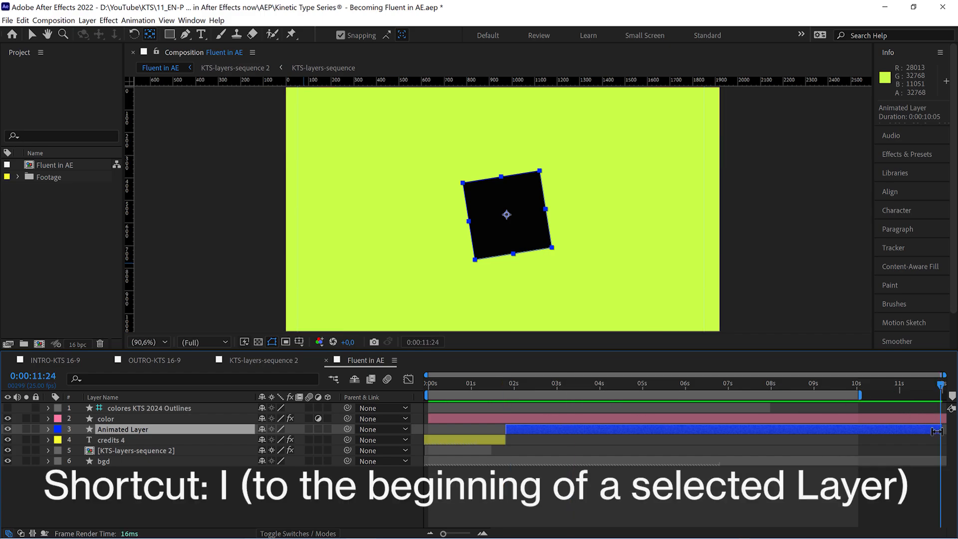
drag(610, 386, 519, 386)
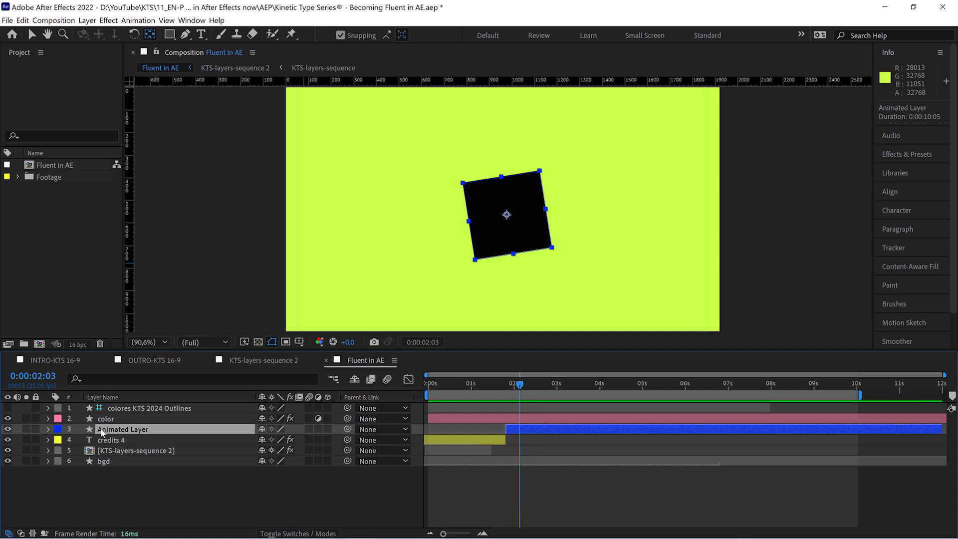
Add a Position keyframe to Animated Layer at its in point, 0:00:01:20.
key(p)
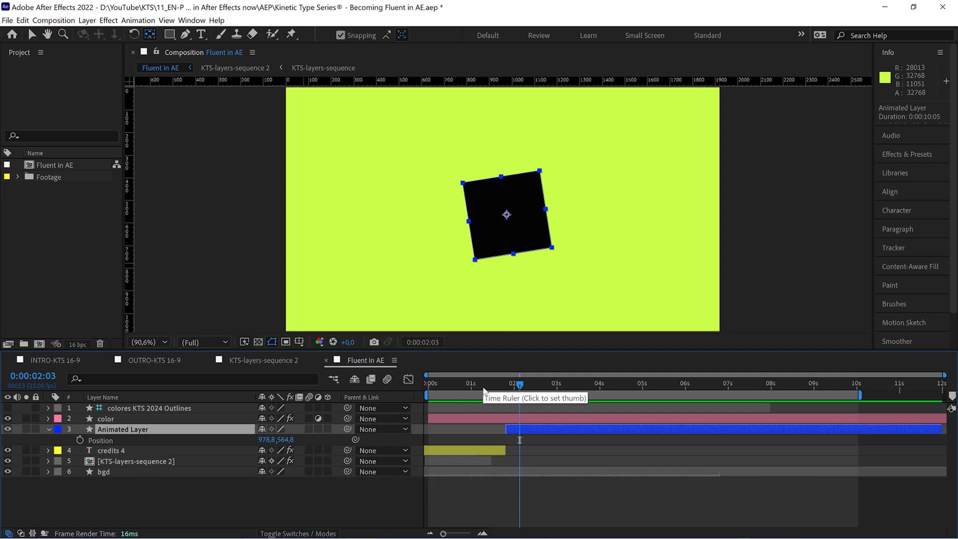
key(i)
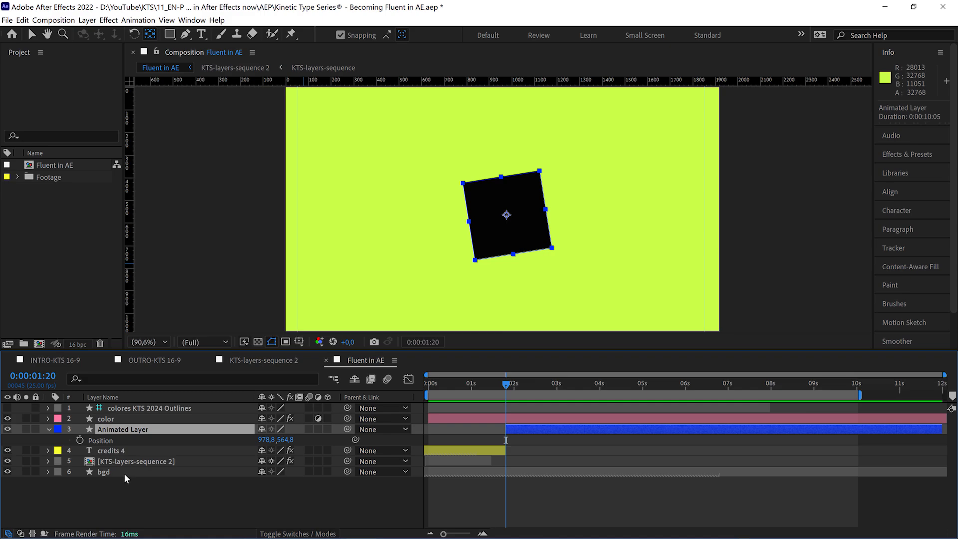
click(79, 440)
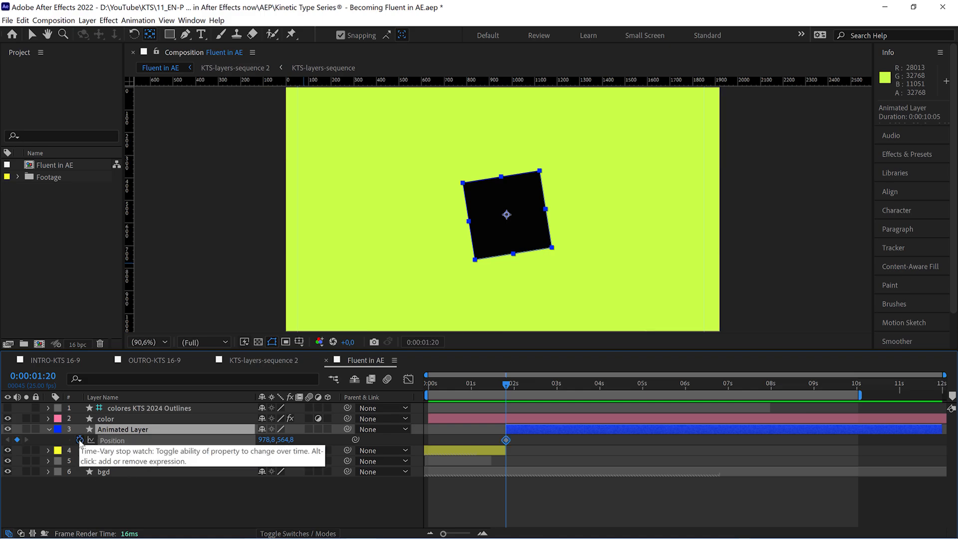
Add a second Position keyframe at 0:00:05:00 by aligning Animated Layer to the composition's left edge, and preview the motion.
drag(508, 388, 643, 399)
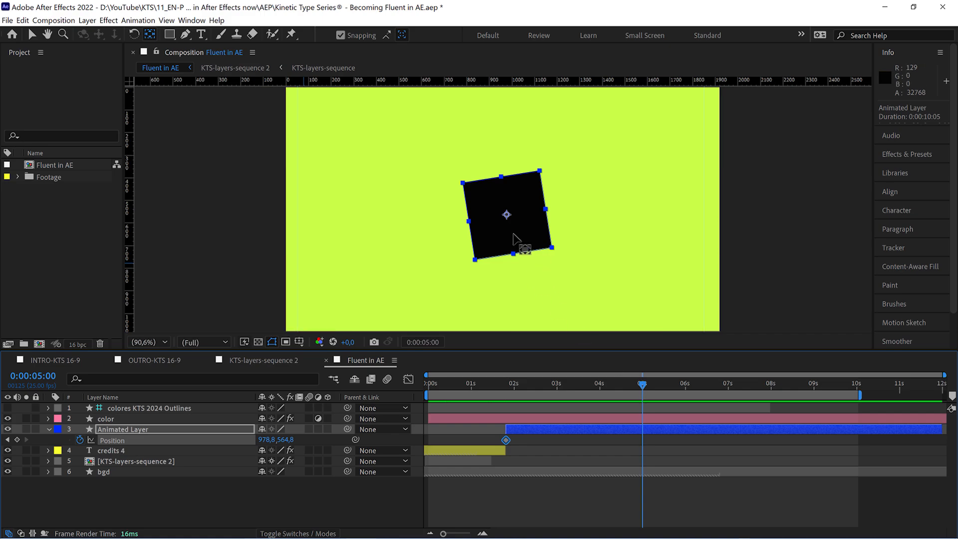
key(v)
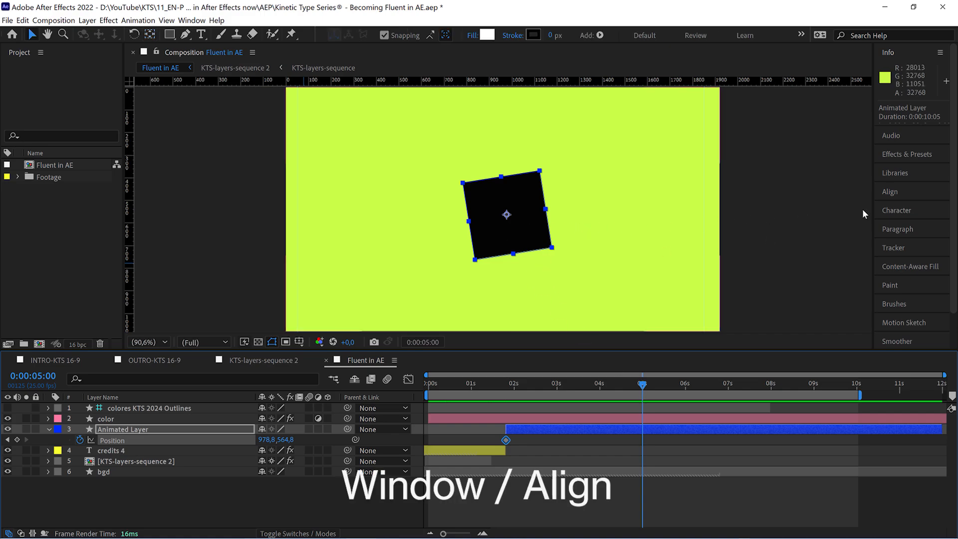
click(890, 191)
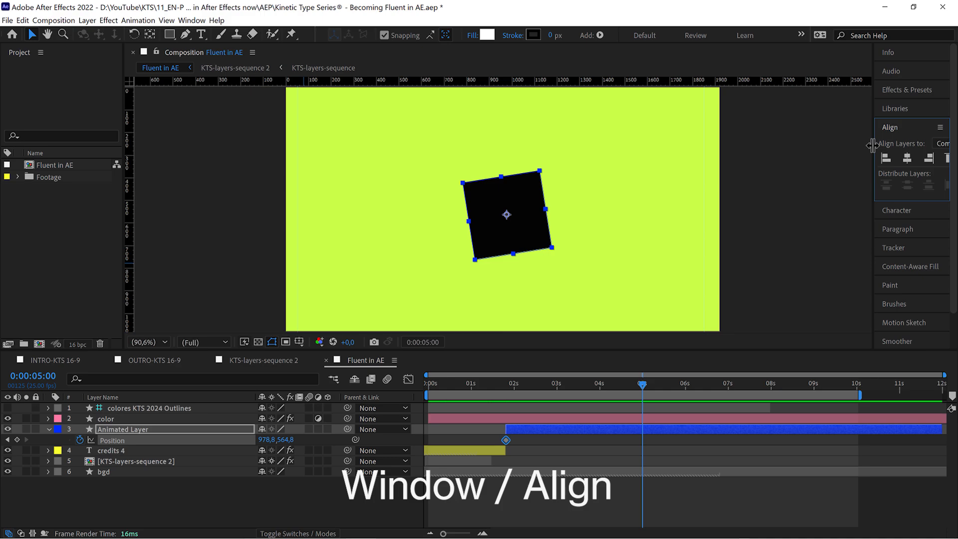
drag(872, 146, 826, 145)
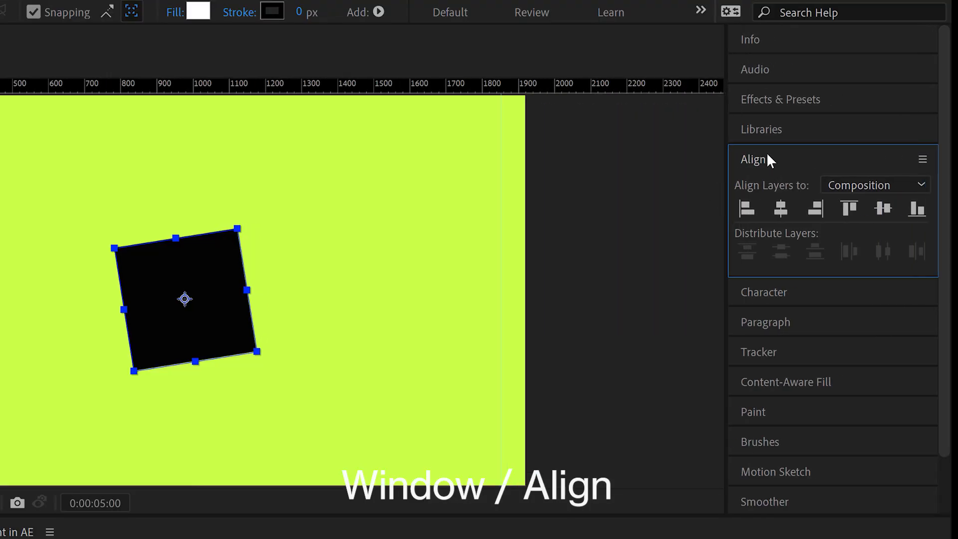
click(190, 21)
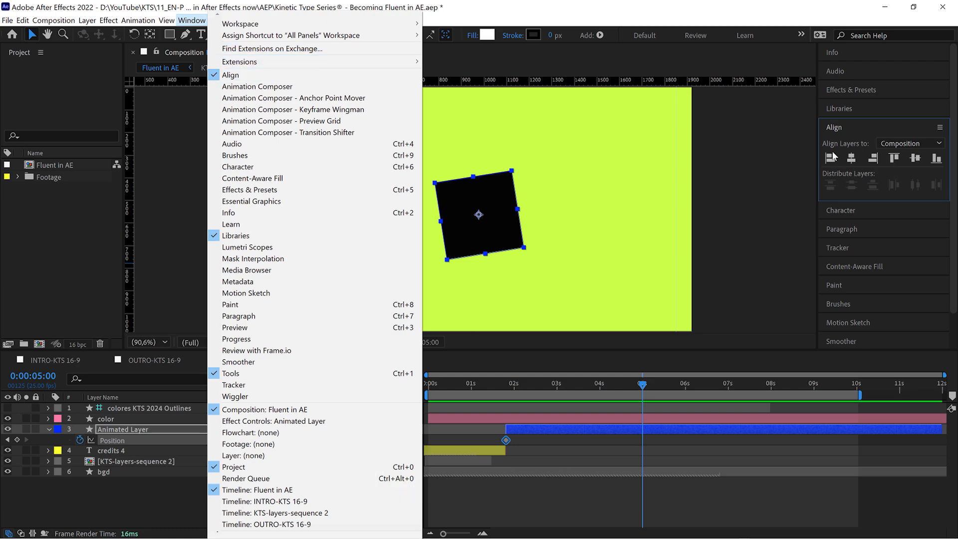
click(849, 129)
click(840, 130)
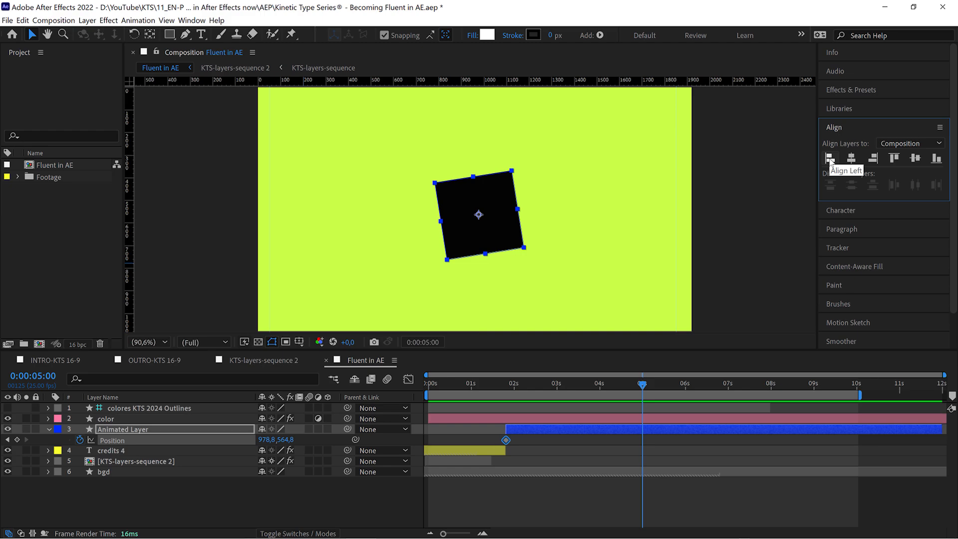
click(830, 158)
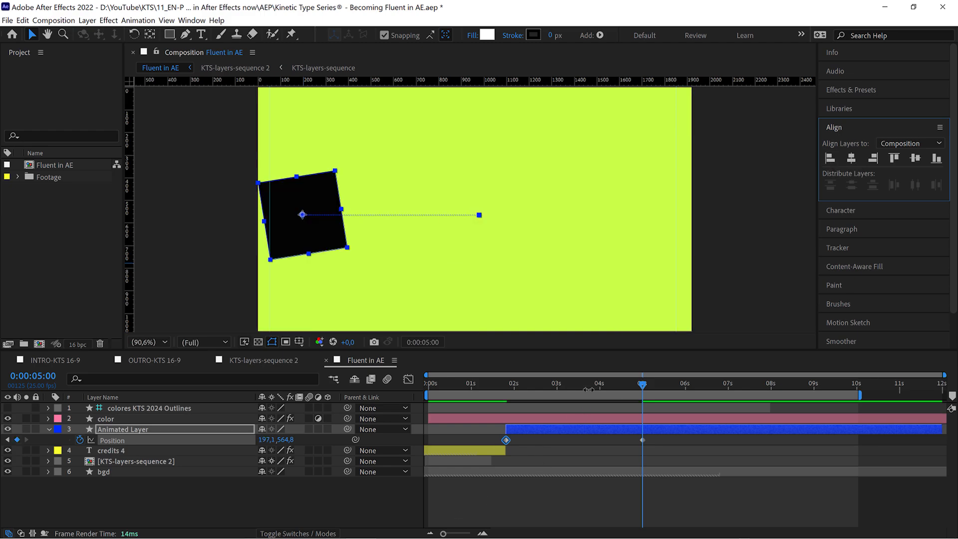
drag(585, 388, 637, 400)
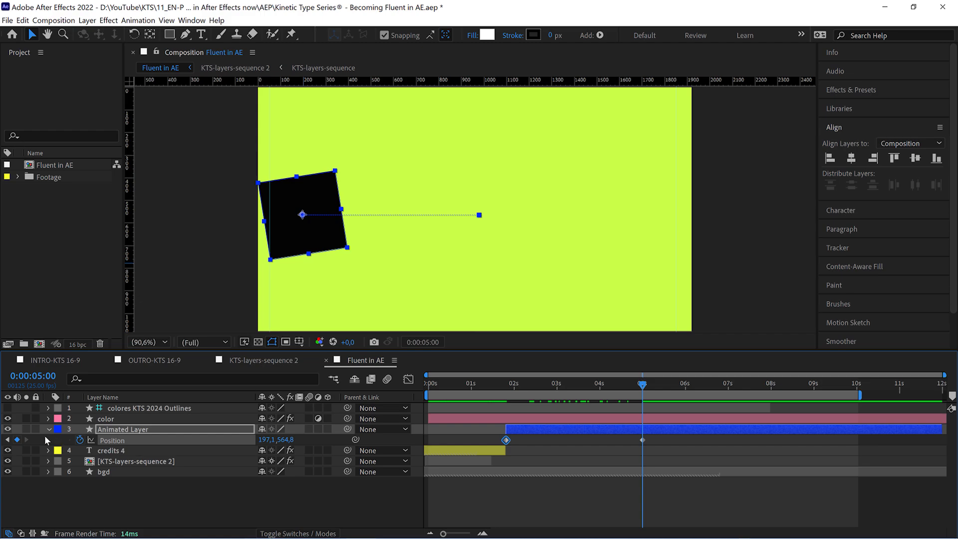
Add a Rotation keyframe to Animated Layer at 0:00:05:00.
click(112, 431)
key(r)
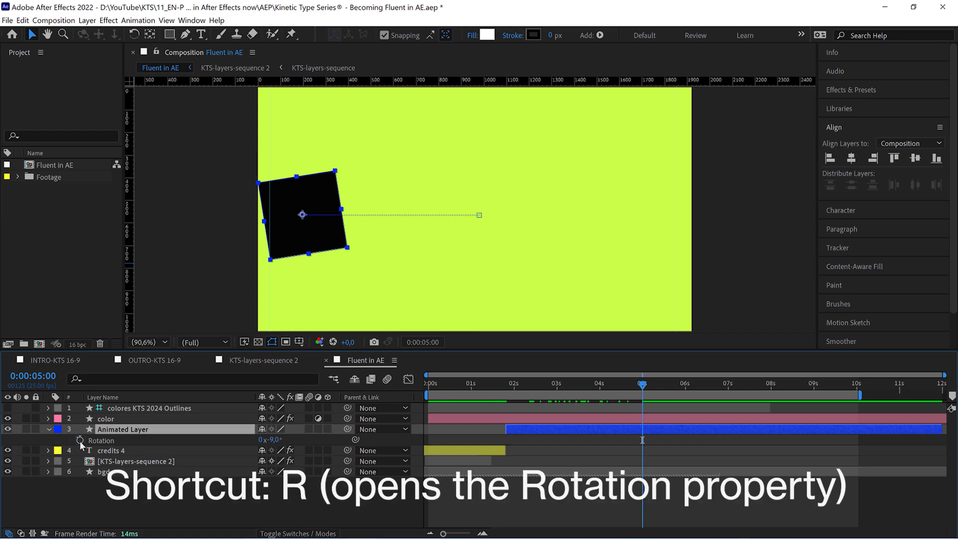
click(80, 441)
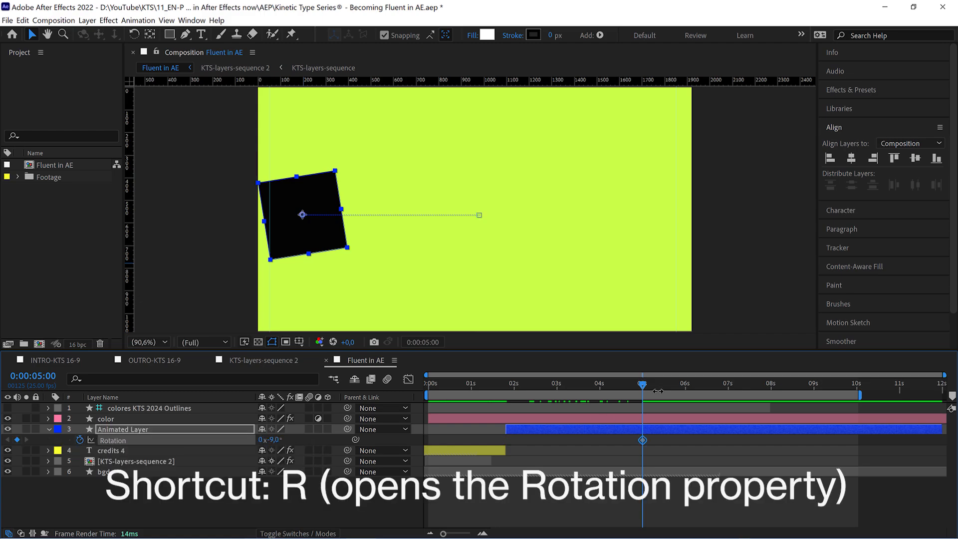
Add a Rotation keyframe of -136° at Animated Layer's in point, 0:00:01:20.
drag(629, 385, 605, 389)
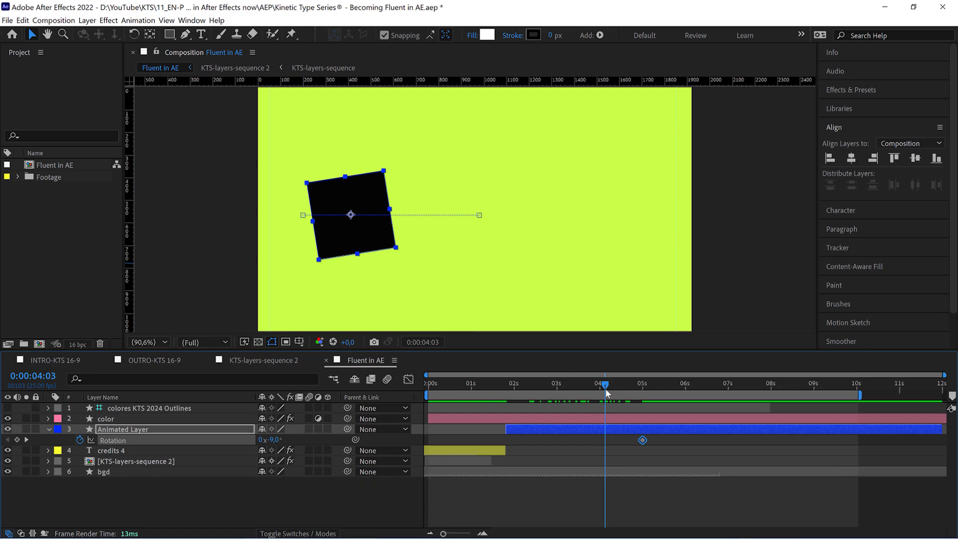
key(i)
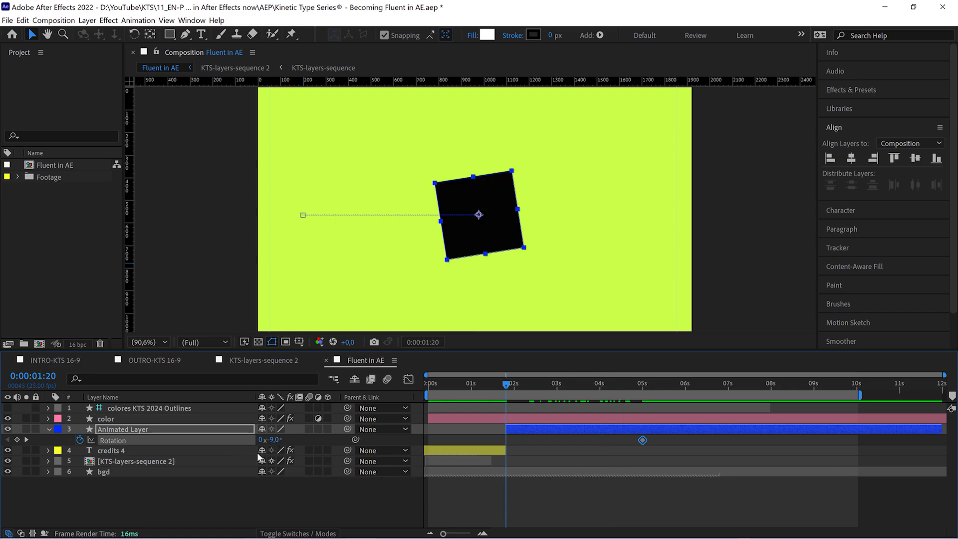
drag(272, 439, 240, 438)
drag(214, 437, 202, 437)
Reveal all of Animated Layer's keyframed properties, collapse the layer, and reveal them again.
click(527, 428)
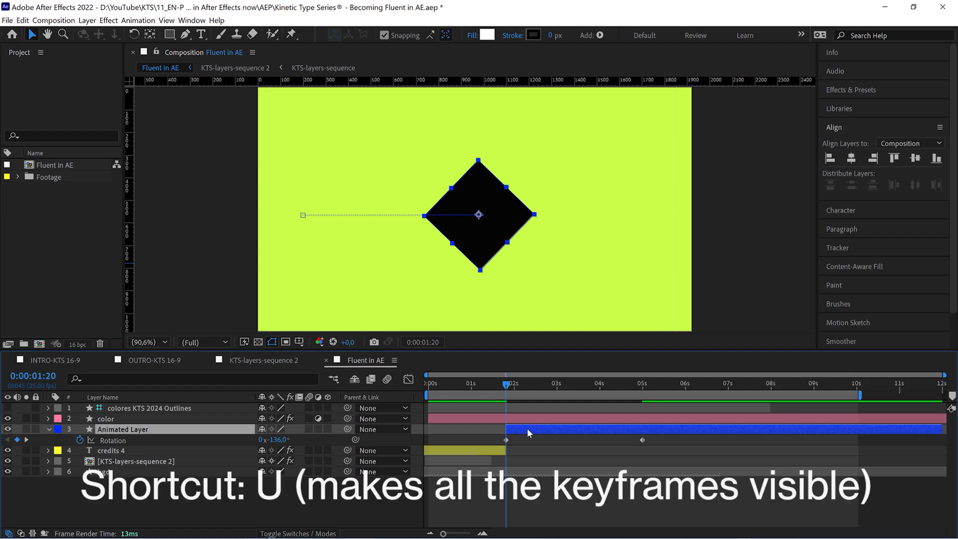
key(u)
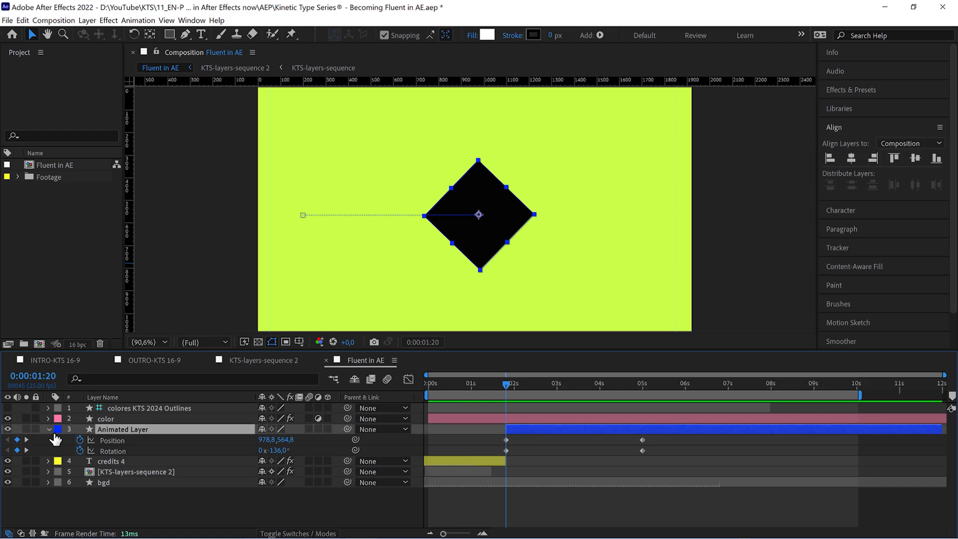
click(48, 430)
click(537, 462)
click(520, 430)
key(u)
Apply Easy Ease to all of Animated Layer's Position and Rotation keyframes, with the current time at 0:00:02:06.
mouse_move(517, 386)
mouse_down()
mouse_move(638, 400)
mouse_move(524, 396)
mouse_up()
drag(652, 439, 668, 451)
click(463, 437)
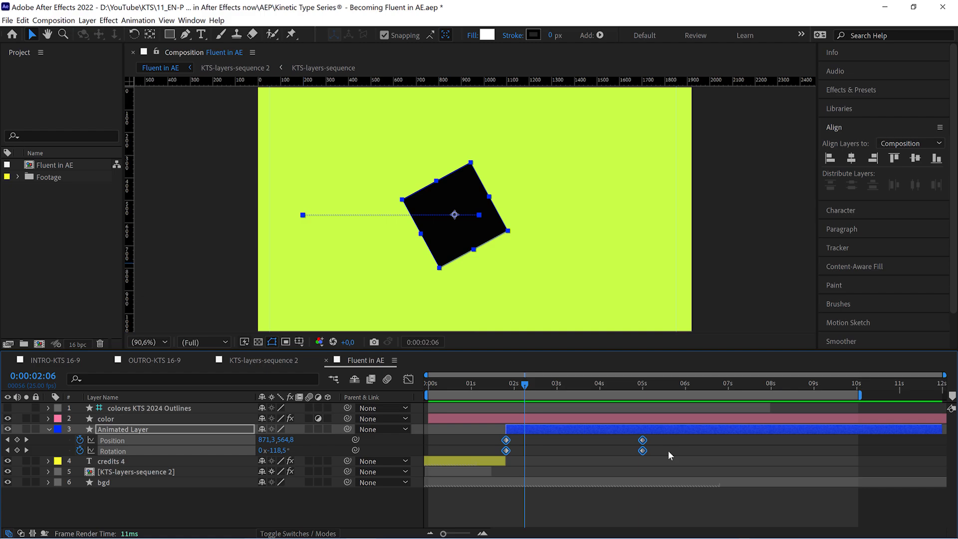
key(F9)
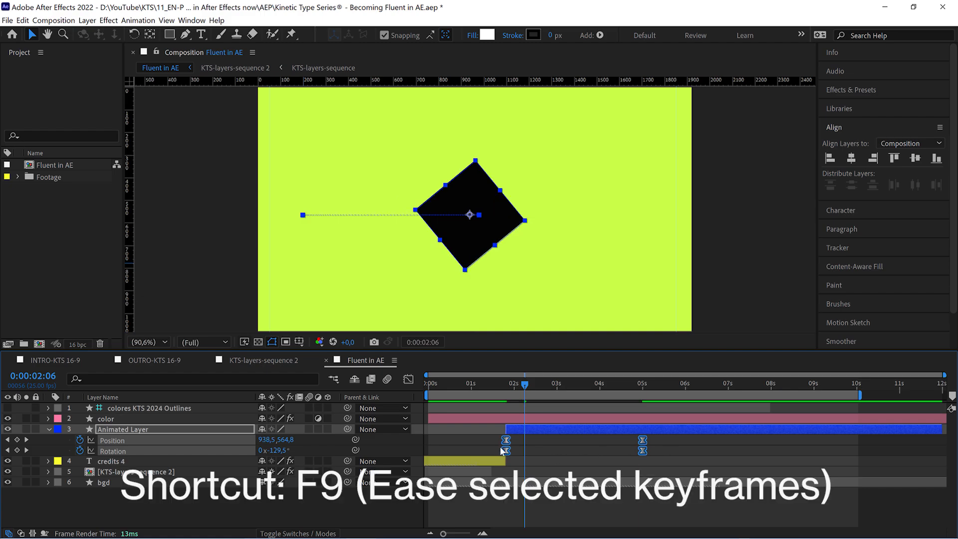
Preview the eased animation from 0:00:01:15, and move the current time to 0:00:05:08.
drag(505, 384, 499, 393)
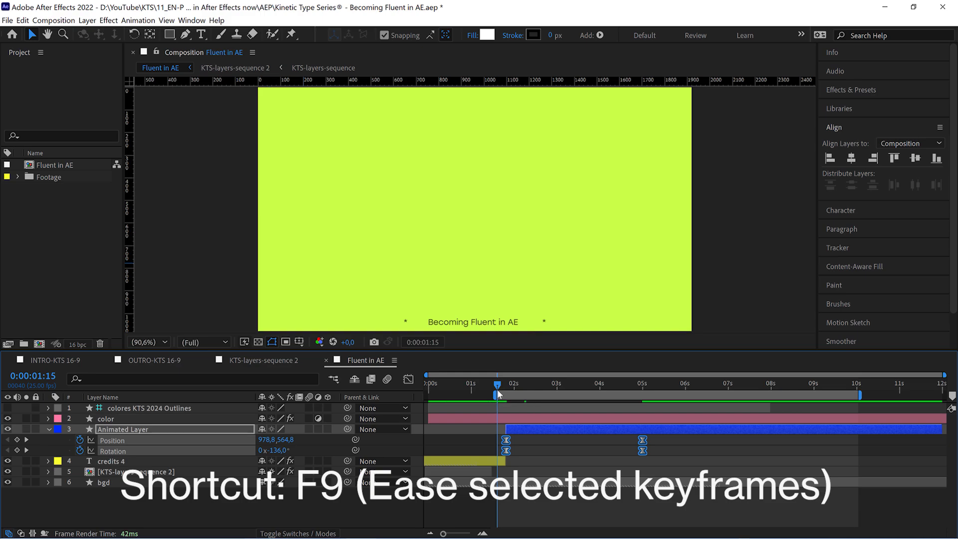
key(space)
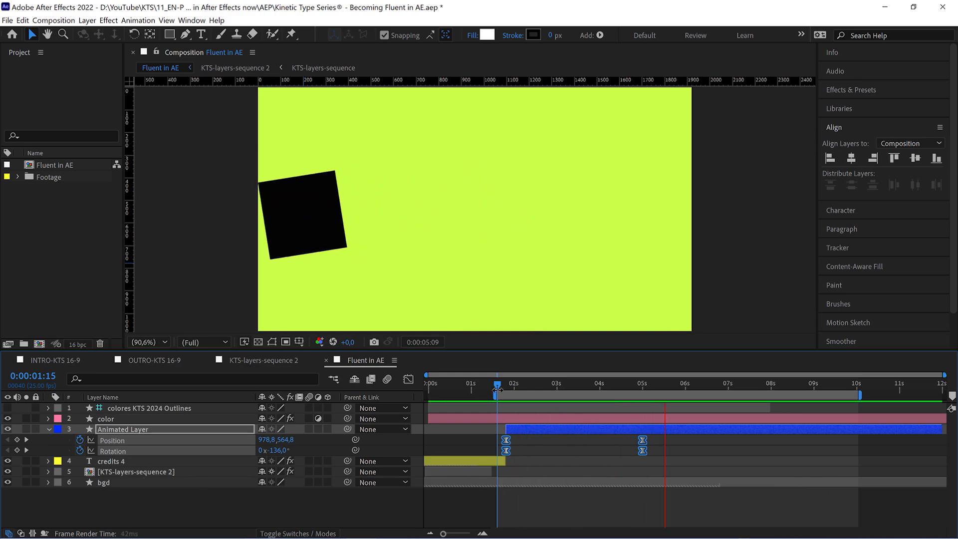
key(space)
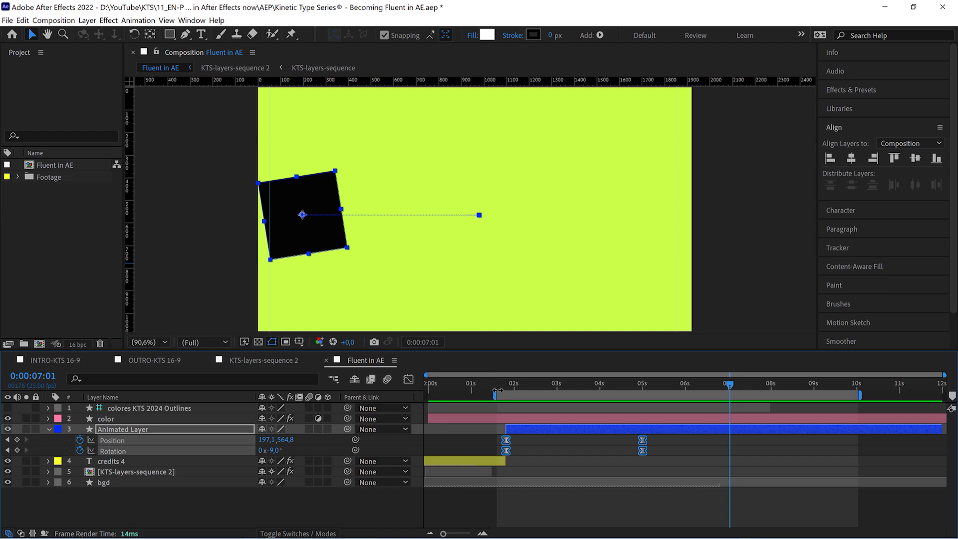
drag(513, 391, 656, 408)
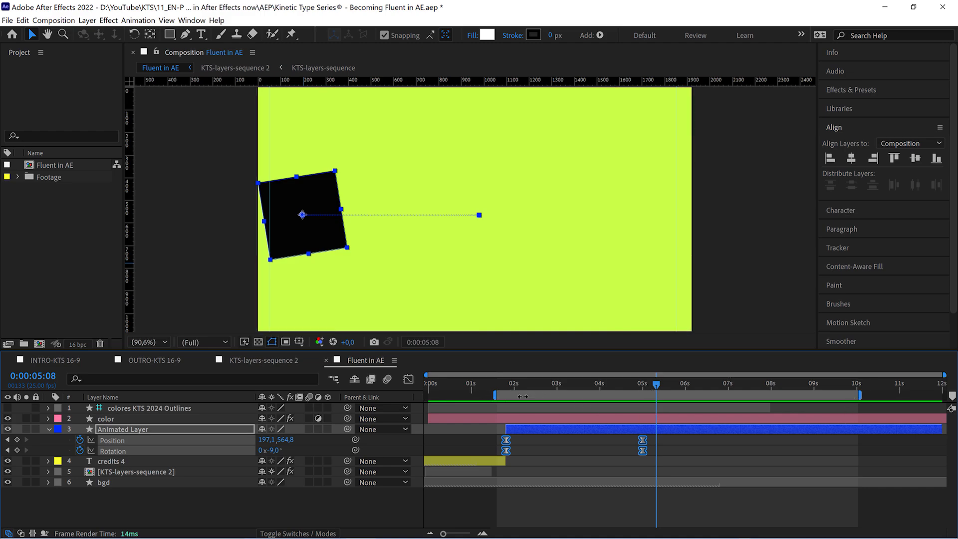
Set the work area to start at 0:00:01:20 and end at about 0:00:05:06, and preview it.
mouse_move(503, 390)
mouse_down()
mouse_move(660, 396)
mouse_move(506, 396)
mouse_up()
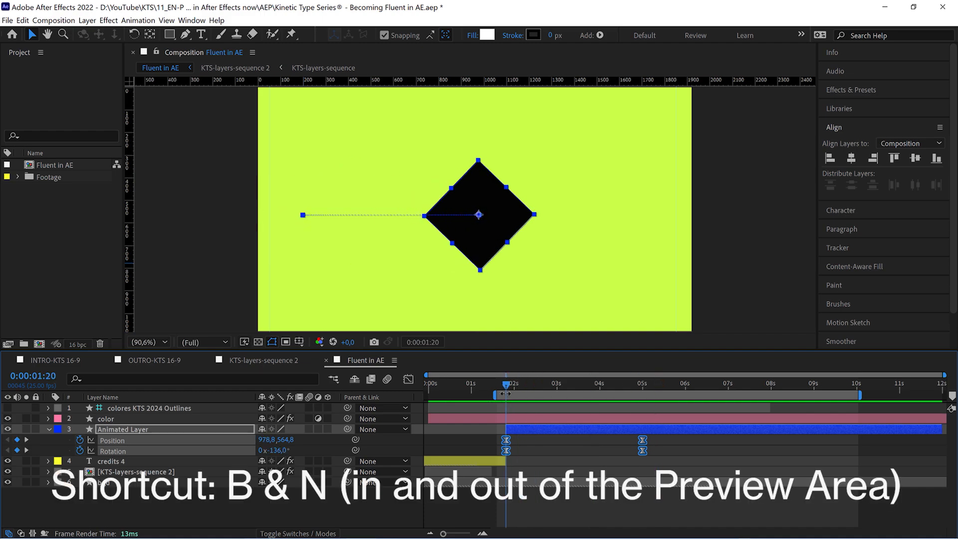
key(b)
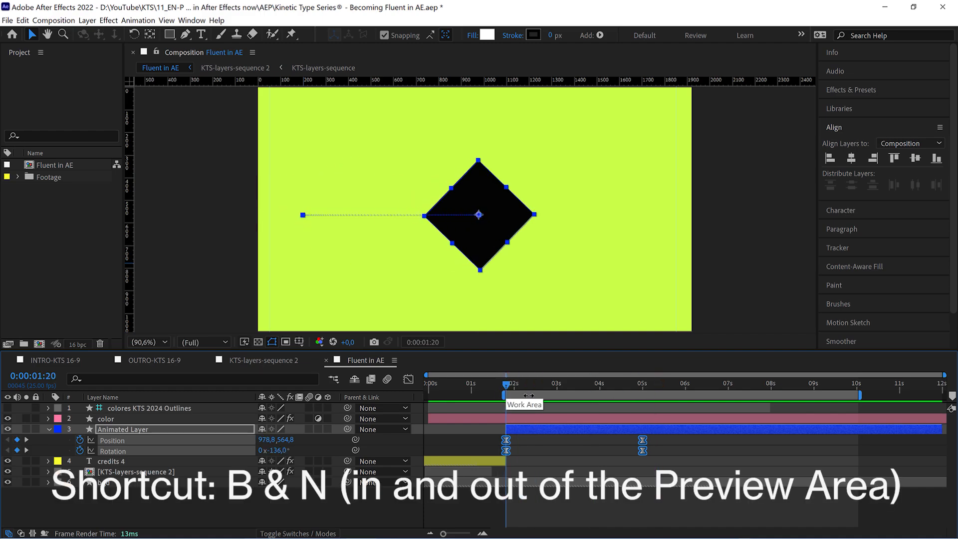
click(637, 385)
drag(642, 385, 653, 388)
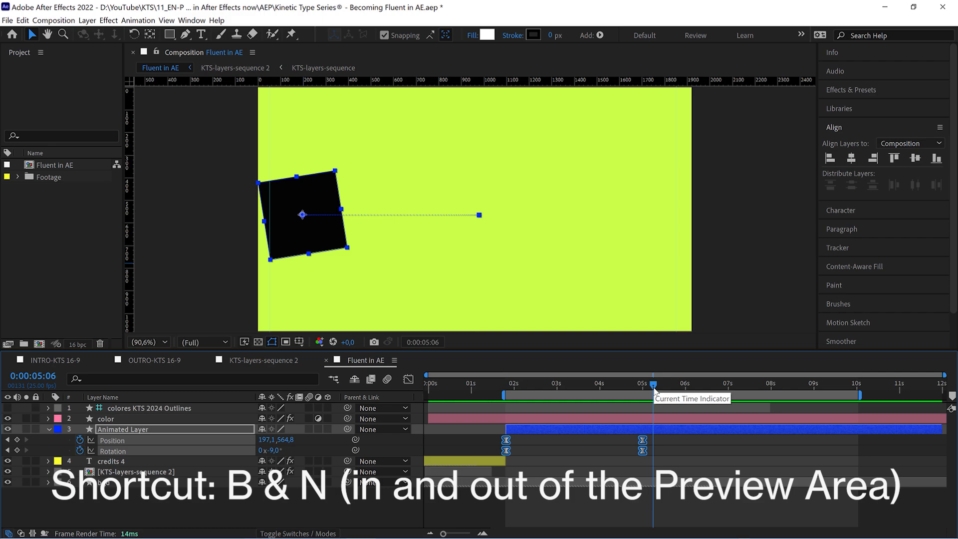
key(n)
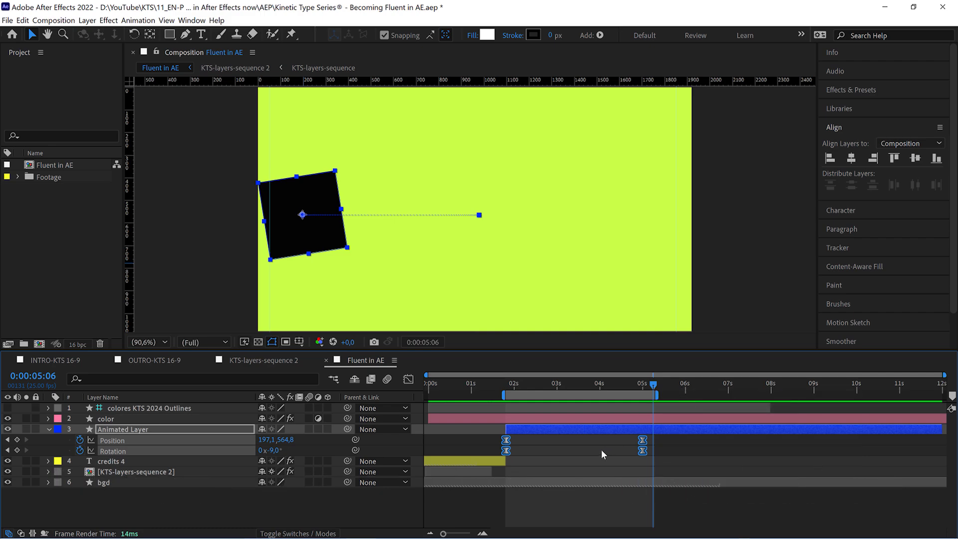
key(space)
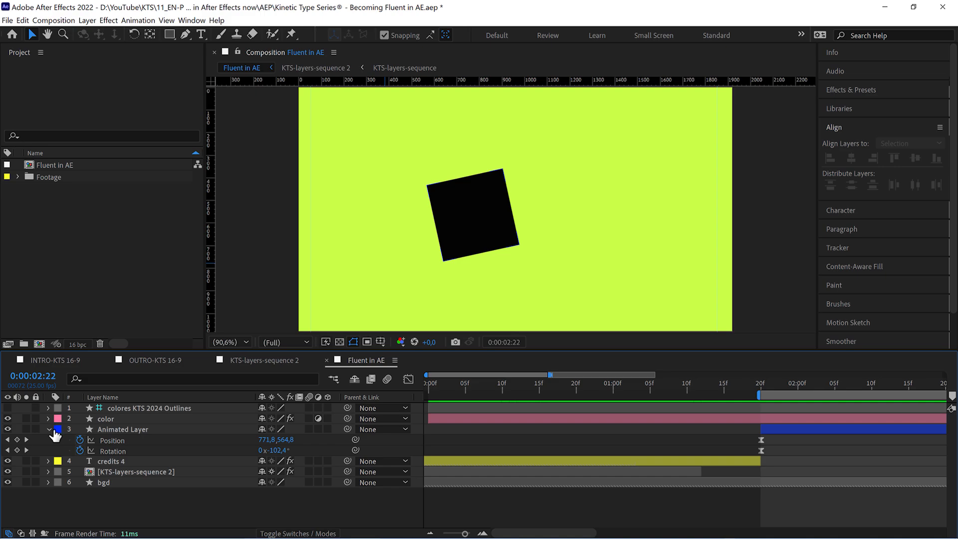
Collapse Animated Layer's properties and move the current time to 0:00:02:11.
click(48, 429)
drag(532, 390, 732, 407)
drag(798, 417, 882, 417)
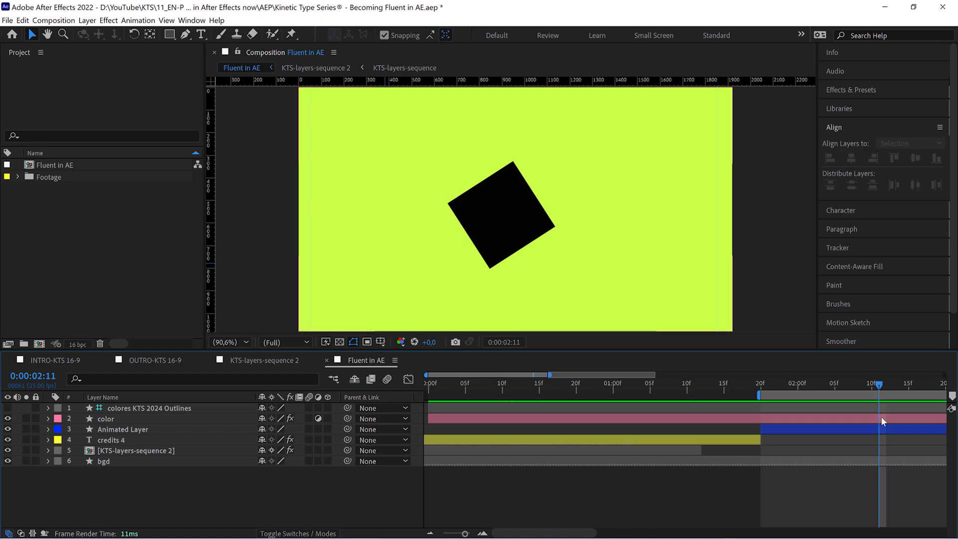
Pan the composition view slightly with the temporary Hand tool.
key(space)
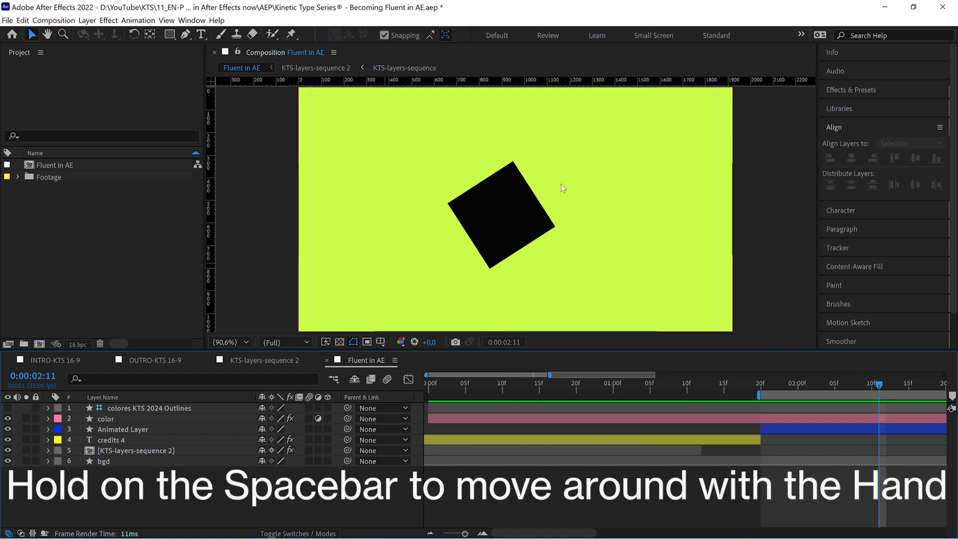
key(space)
mouse_move(569, 201)
mouse_down()
mouse_move(417, 208)
mouse_move(564, 161)
mouse_move(515, 238)
mouse_move(530, 165)
mouse_move(565, 212)
mouse_up()
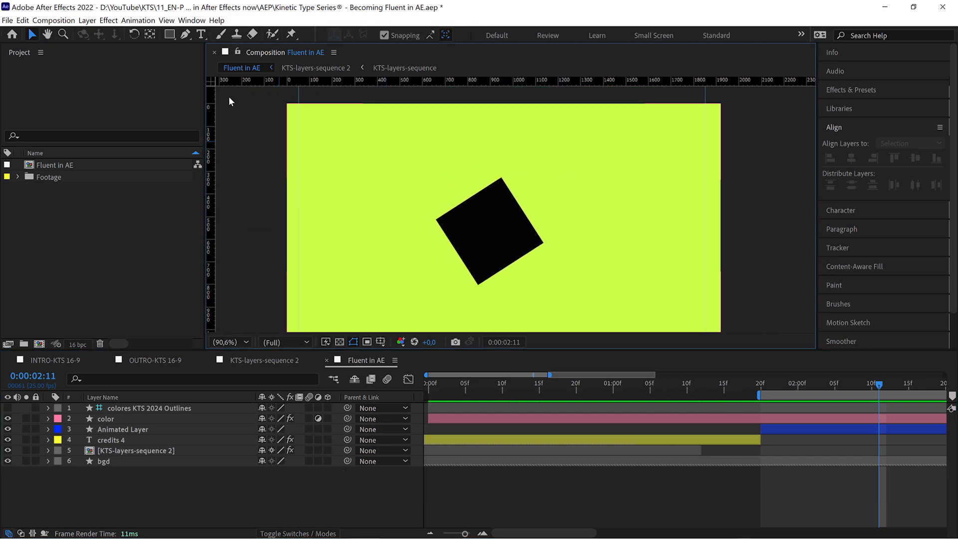
Activate the Type tool, return to the Selection tool, and select Animated Layer.
click(202, 34)
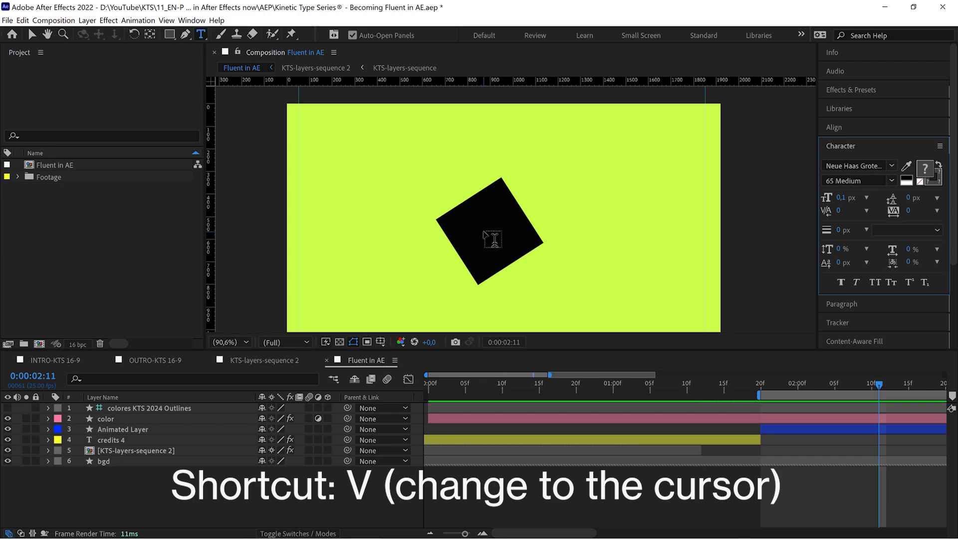
key(v)
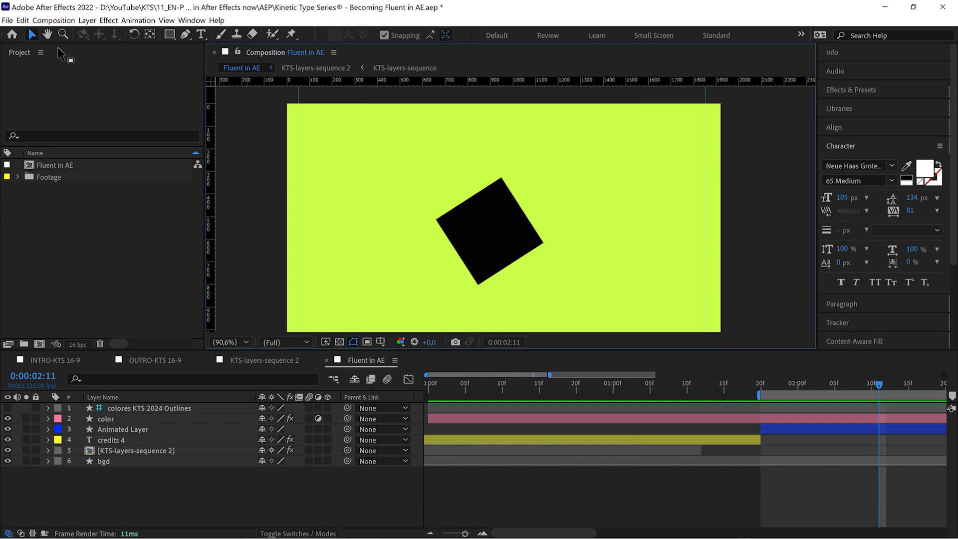
click(515, 229)
click(778, 429)
drag(449, 178, 498, 223)
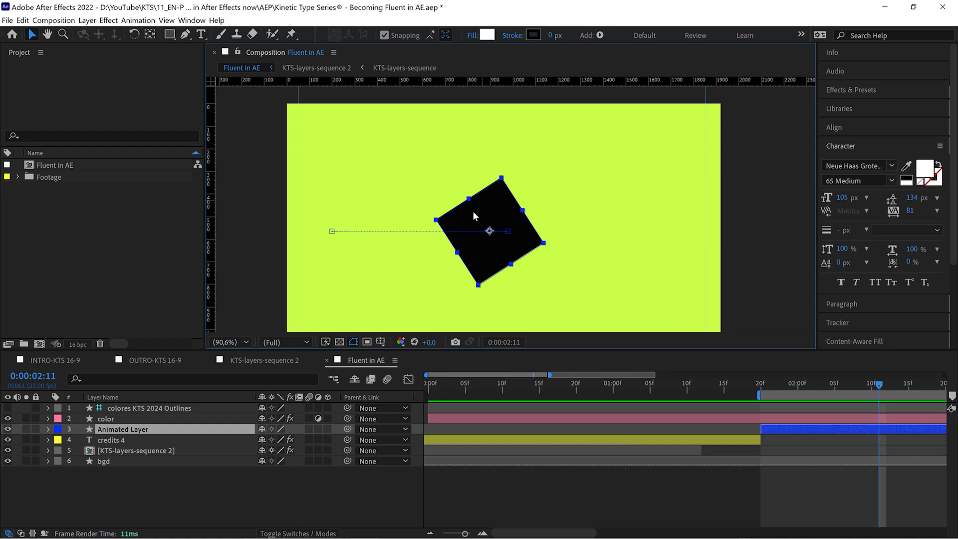
Activate the Pen tool with Animated Layer selected, and return to the Selection tool.
click(185, 35)
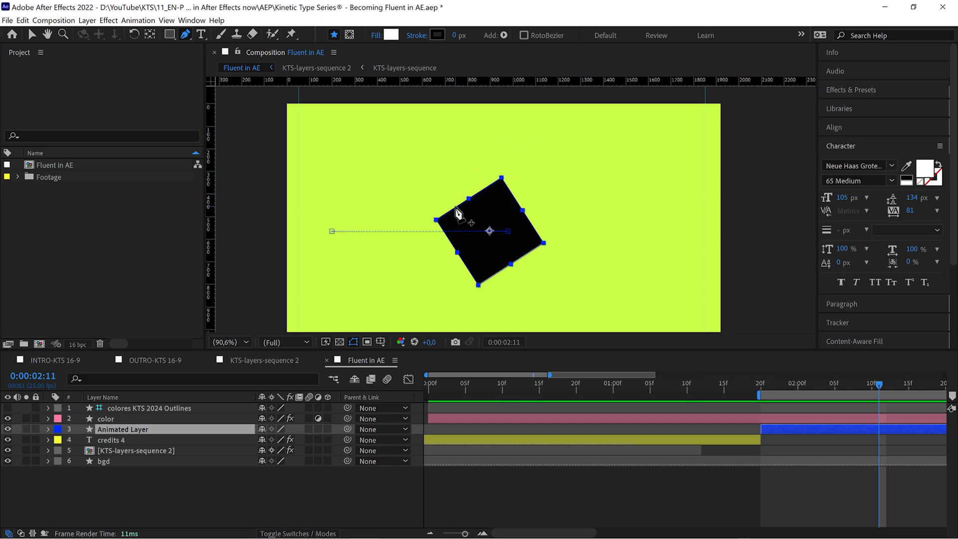
key(v)
drag(500, 206, 644, 277)
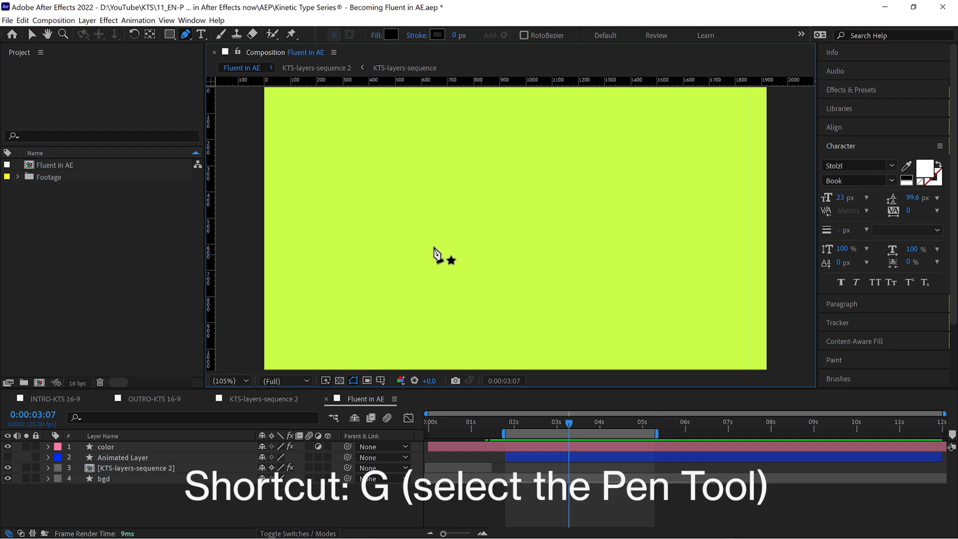
Draw a closed seven-point black shape about 850 by 665 px with a curved lower vertex, using the Pen tool, and return to the Selection tool.
click(462, 171)
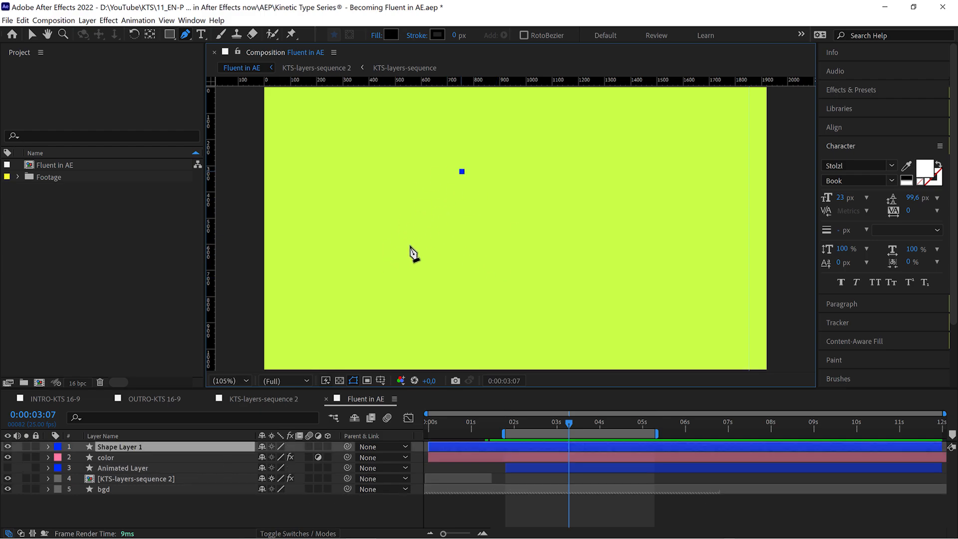
click(397, 259)
drag(500, 315, 529, 306)
click(618, 261)
click(562, 225)
click(619, 142)
click(533, 188)
click(462, 171)
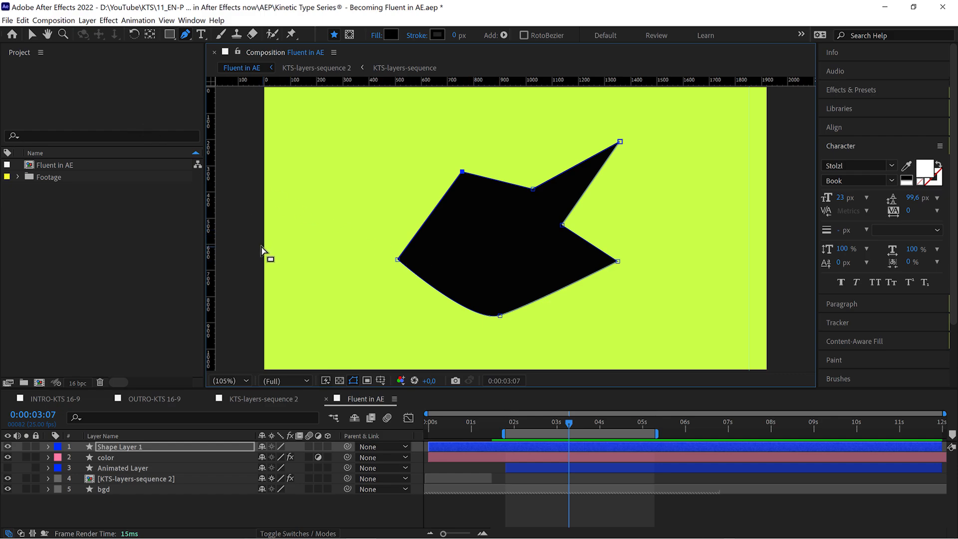
key(v)
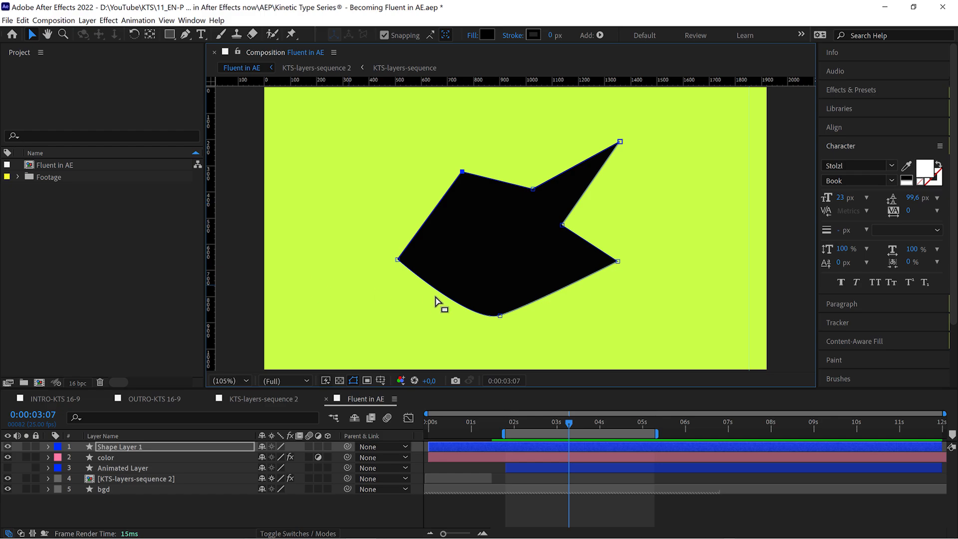
Release the drawn path by selecting other layers, and select Shape Layer 1 as a whole.
click(523, 478)
click(524, 458)
click(525, 467)
click(520, 458)
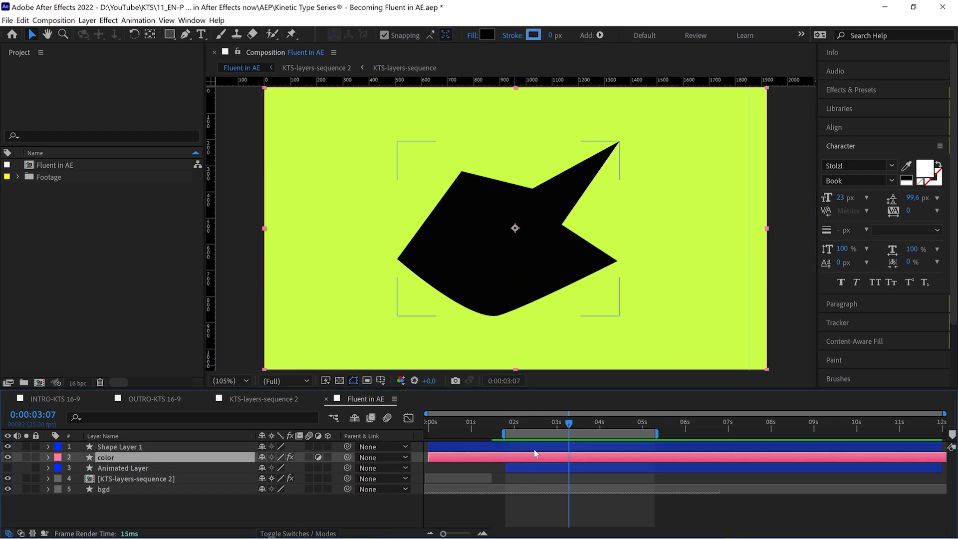
click(531, 446)
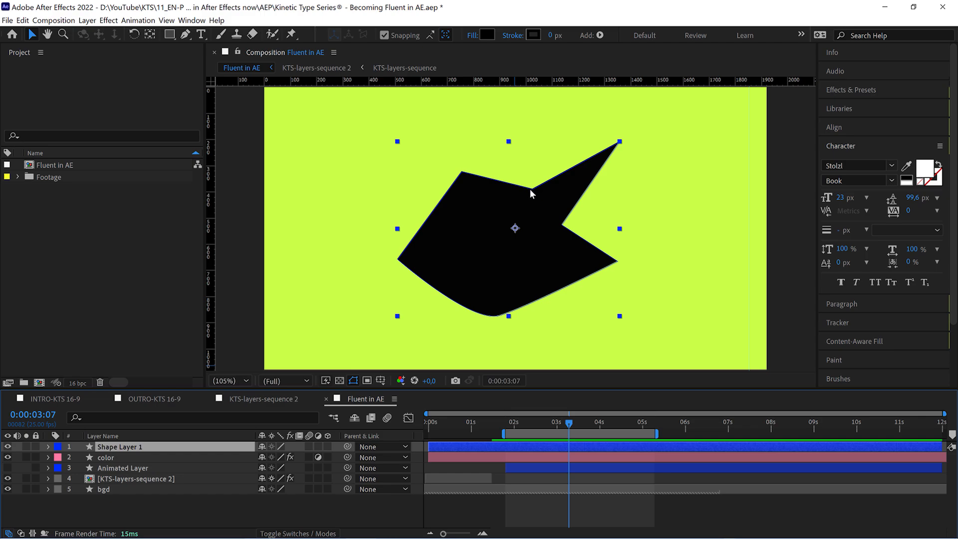
Move the shape's curved bottom vertex and its lower-right vertex outward with the Pen tool, and return to the Selection tool.
click(186, 36)
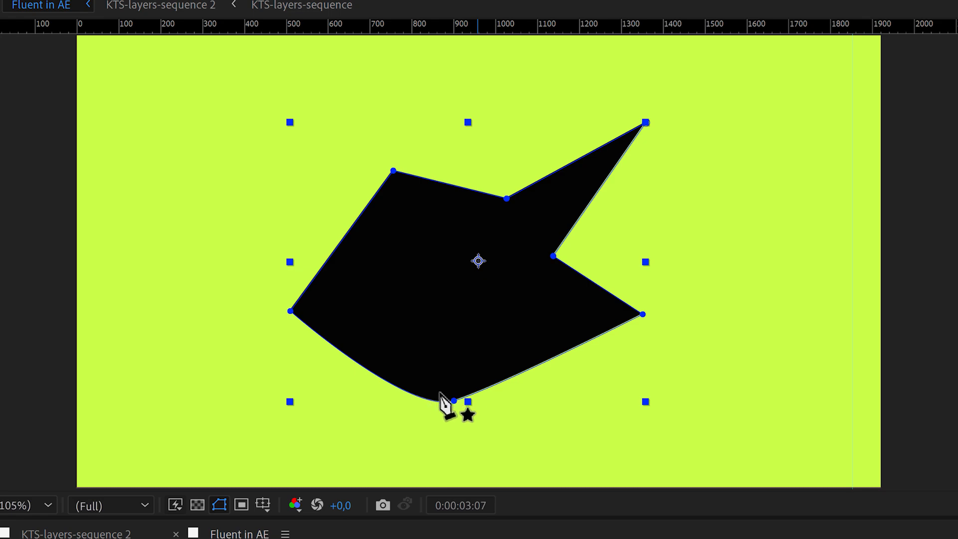
drag(454, 400, 445, 420)
drag(643, 316, 676, 331)
click(33, 36)
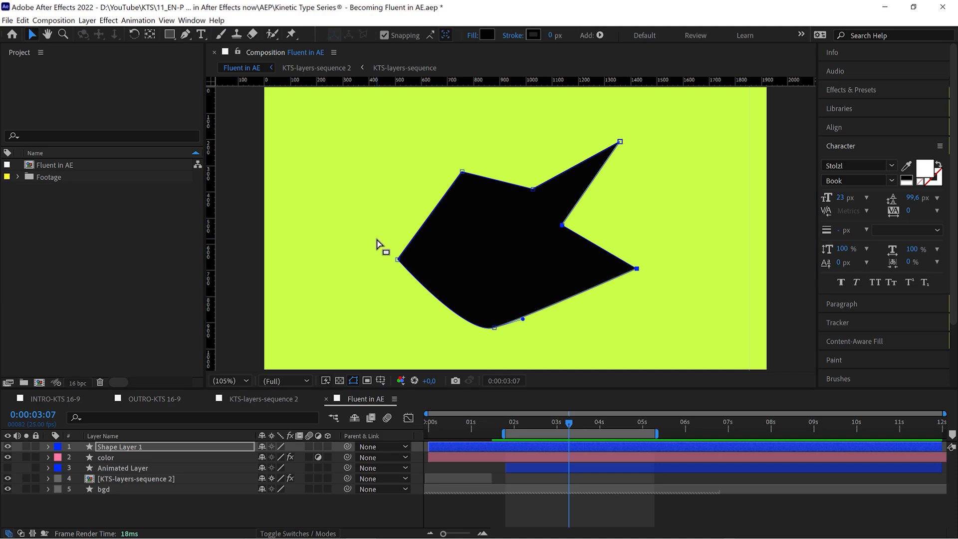
Reshape Shape Layer 1's upper edge by moving its two upper-left vertices left and lowering the upper-right tip with the Pen tool.
click(185, 34)
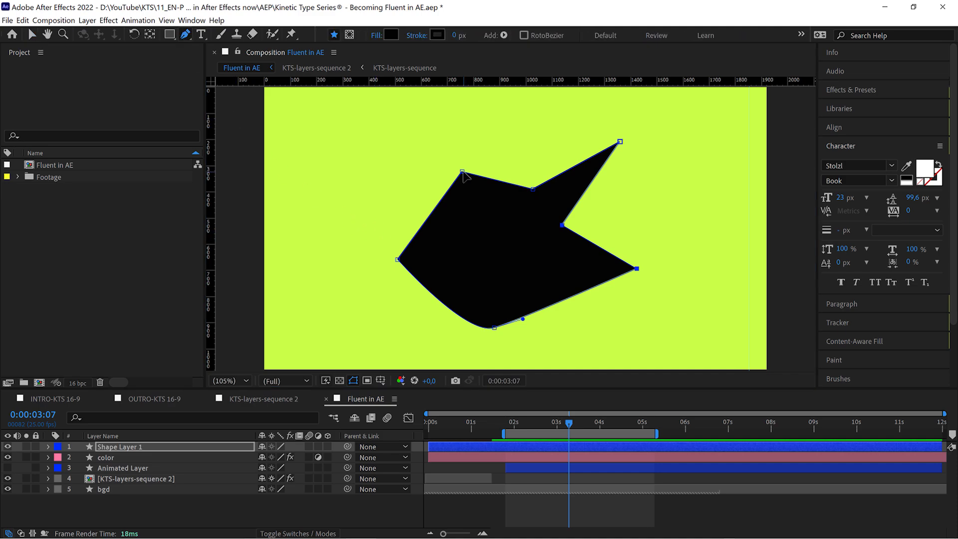
drag(462, 173, 412, 175)
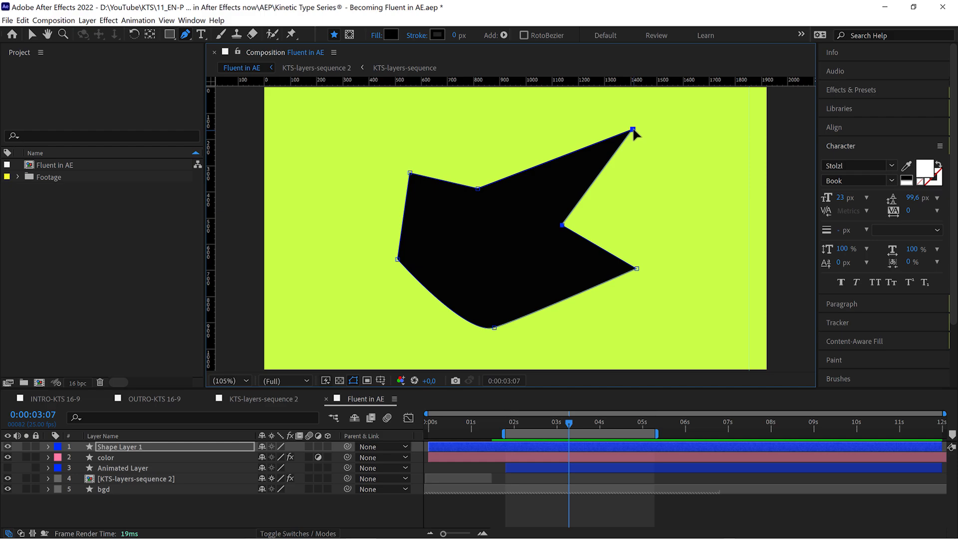
drag(634, 130, 615, 168)
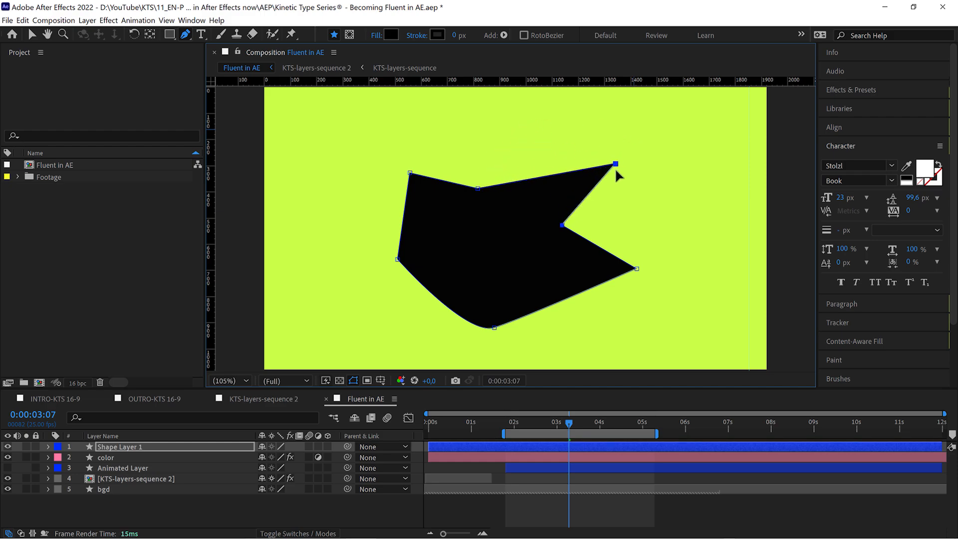
Add a vertex with the Pen tool on Shape Layer 1's edge leading to the upper-right tip, and move it upward.
click(186, 35)
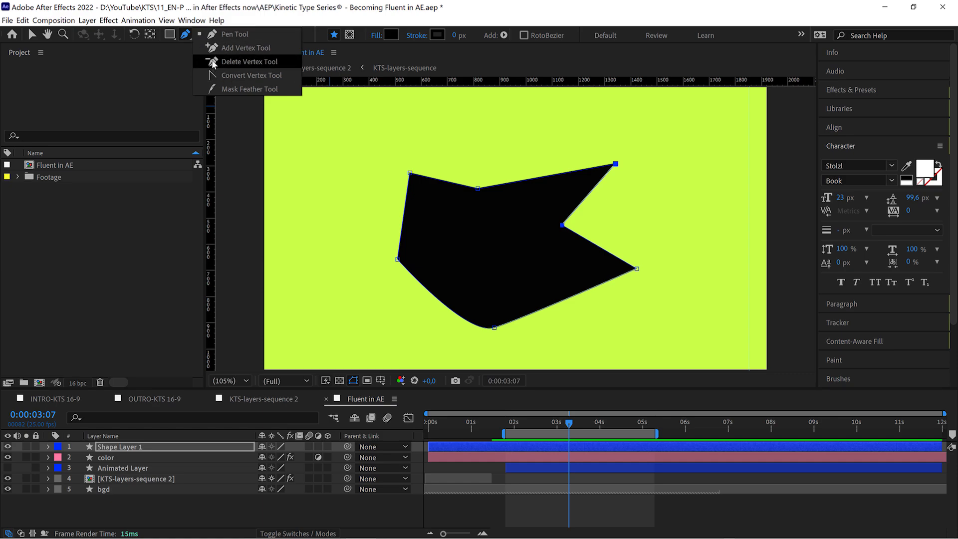
click(186, 36)
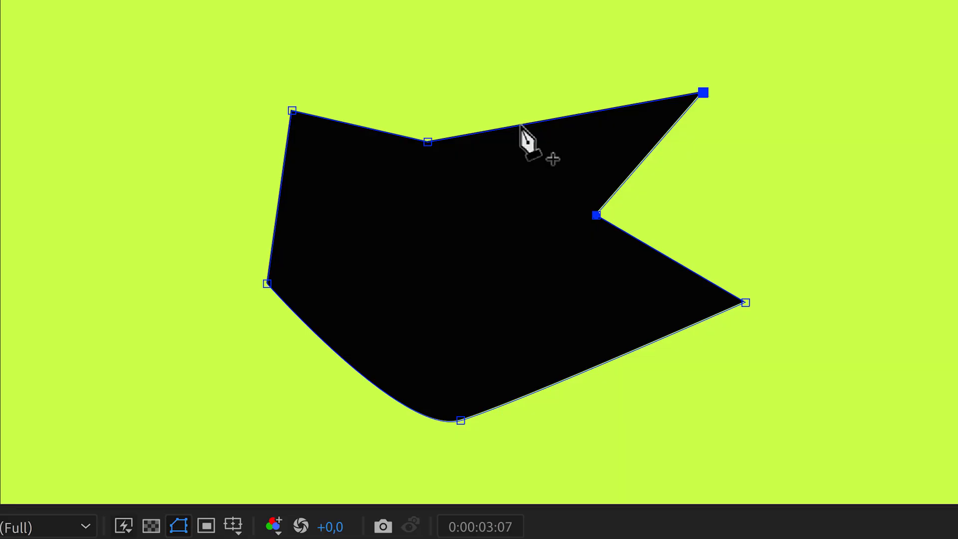
click(520, 125)
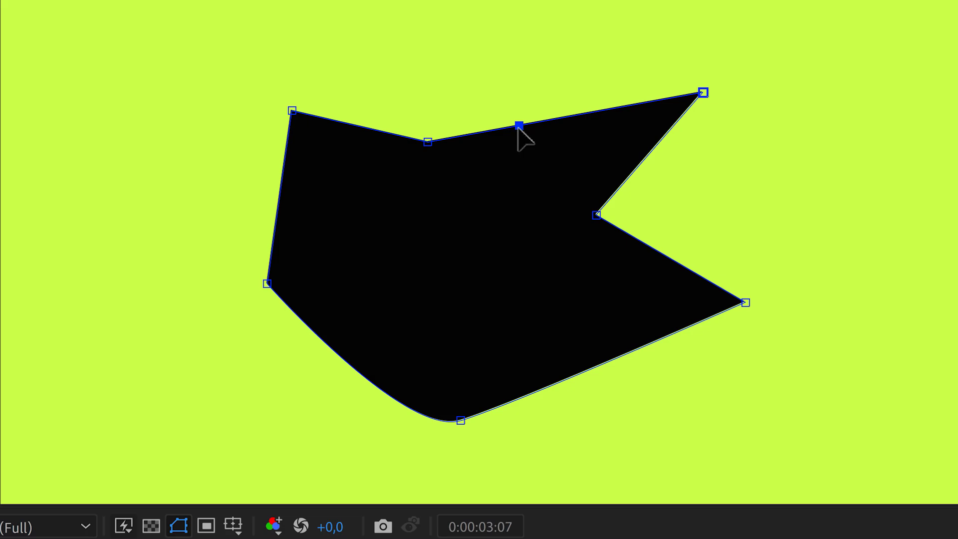
drag(518, 127, 517, 93)
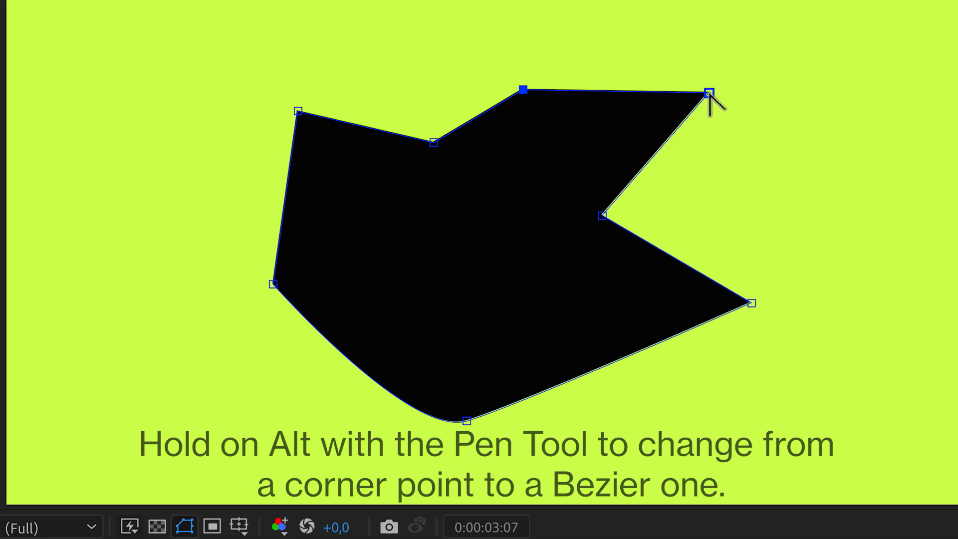
Convert Shape Layer 1's upper-right tip and the inward vertex of its upper edge into smooth Bezier points.
drag(709, 93, 738, 139)
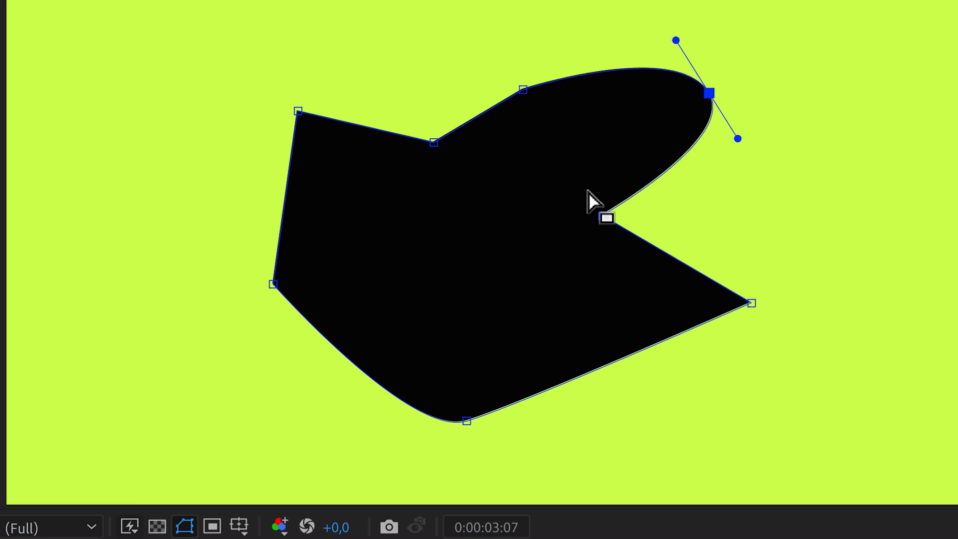
alt+click(434, 143)
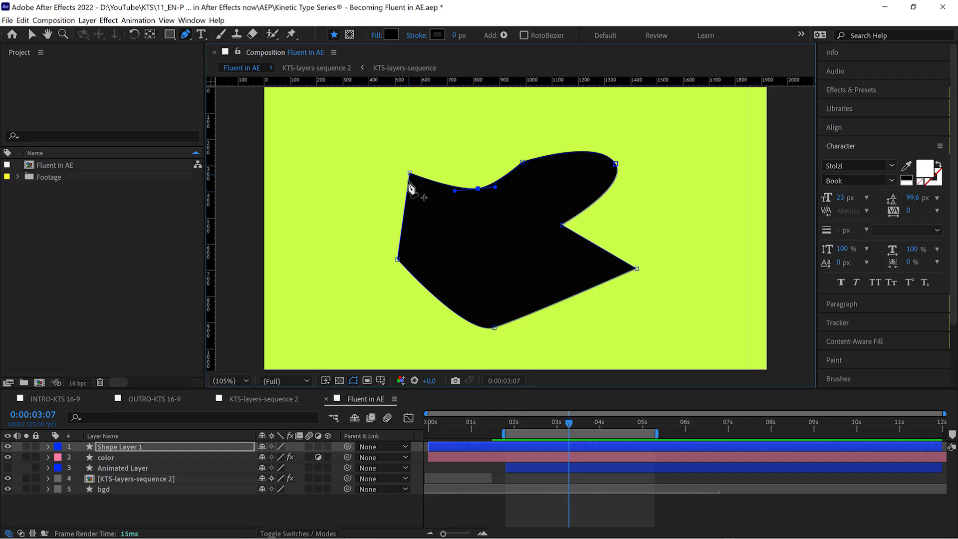
Try a Bezier curve on the shape's upper-left vertex, extending its lower handle, and convert it back to a corner point.
drag(410, 174, 427, 158)
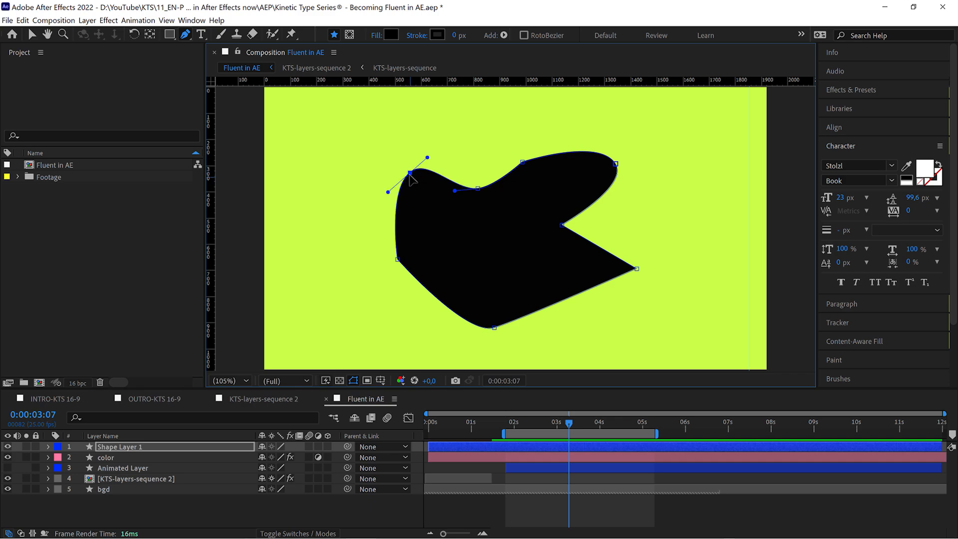
drag(389, 192, 381, 195)
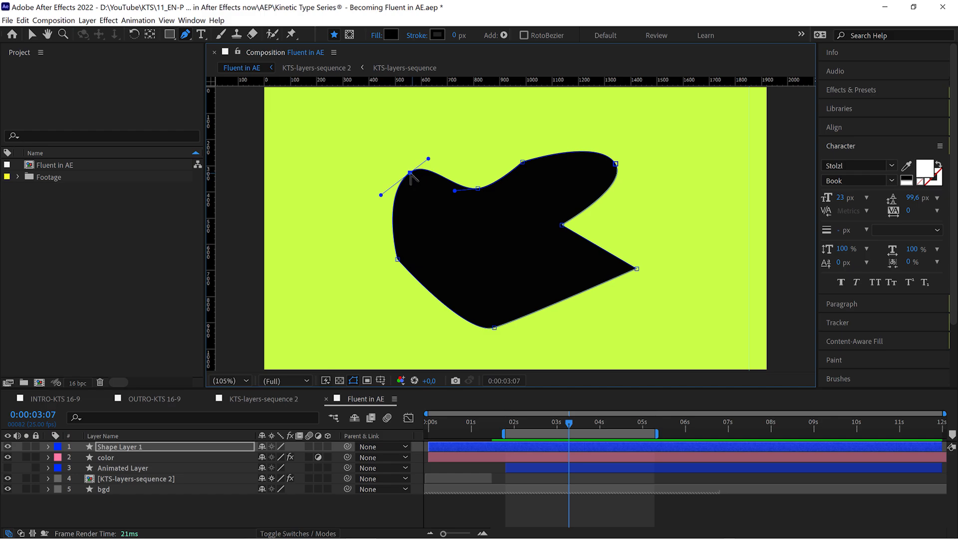
click(411, 173)
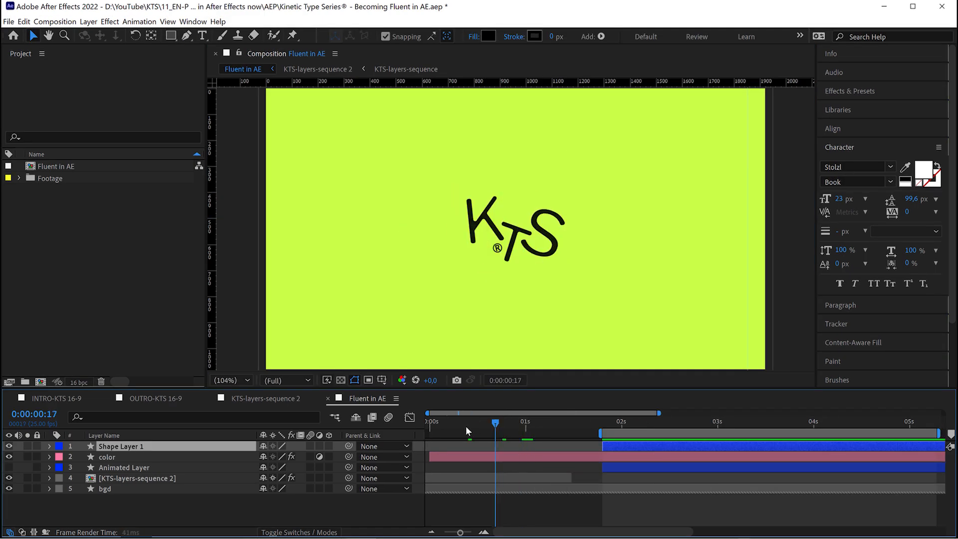
Start the work area at the beginning of the timeline and move the current time to 0:00:00:16.
drag(465, 426, 429, 429)
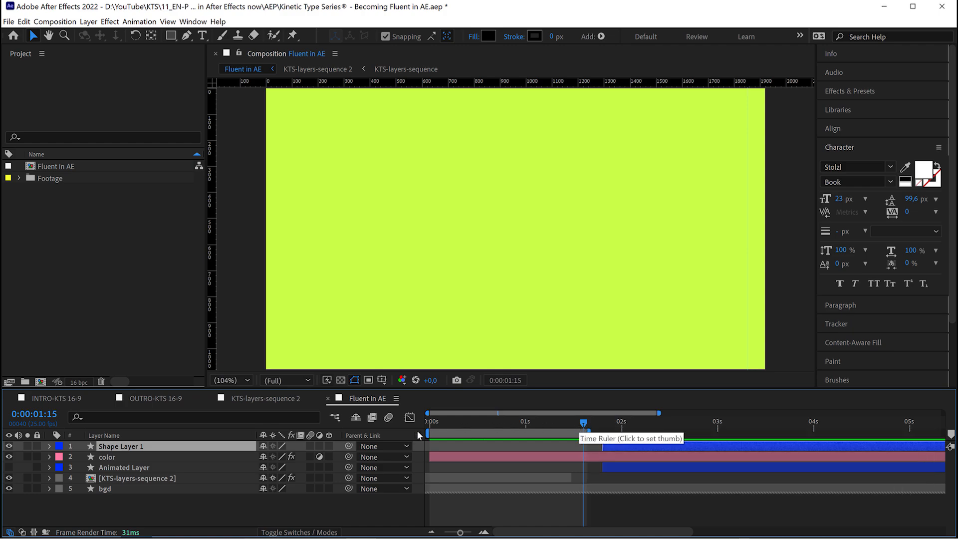
click(492, 424)
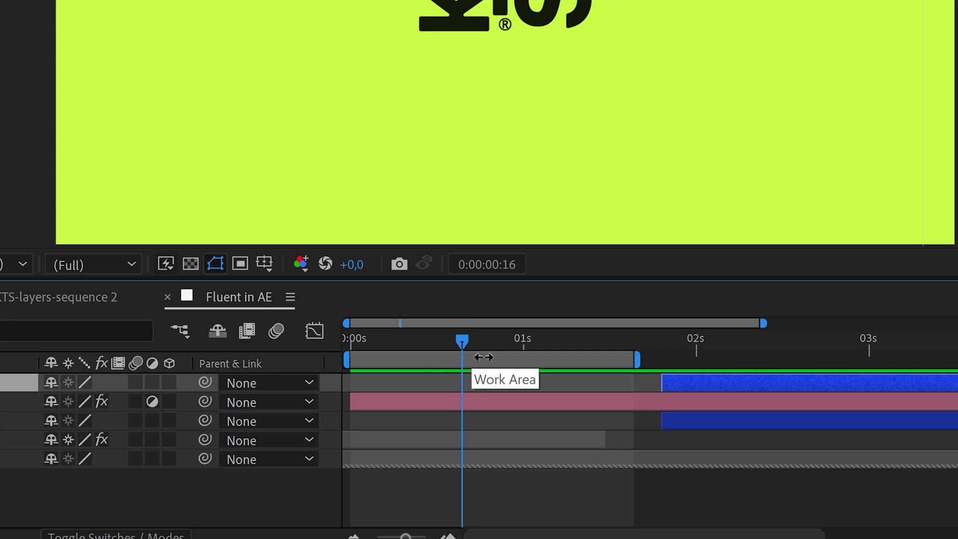
Try trimming the composition to its work area, checking the Composition Settings before undoing the trim.
right_click(441, 360)
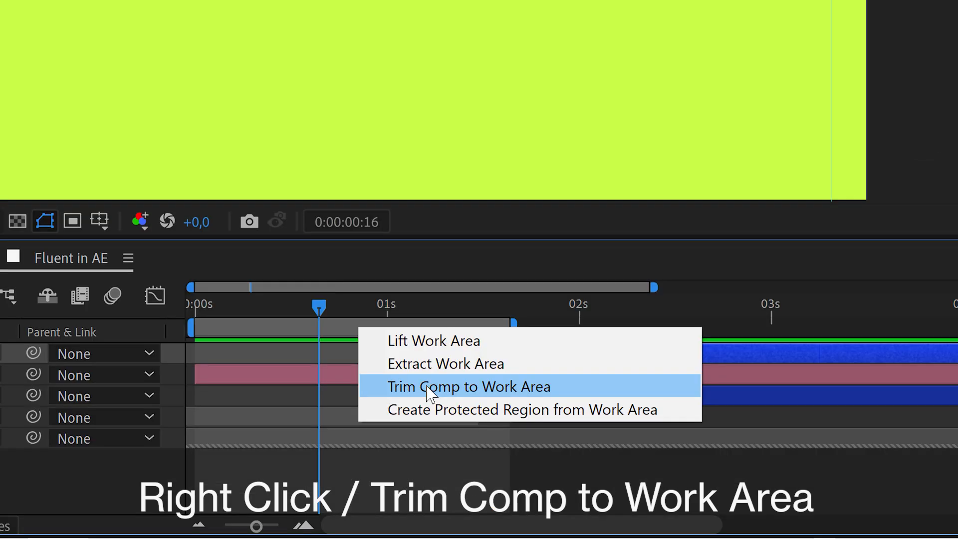
click(429, 388)
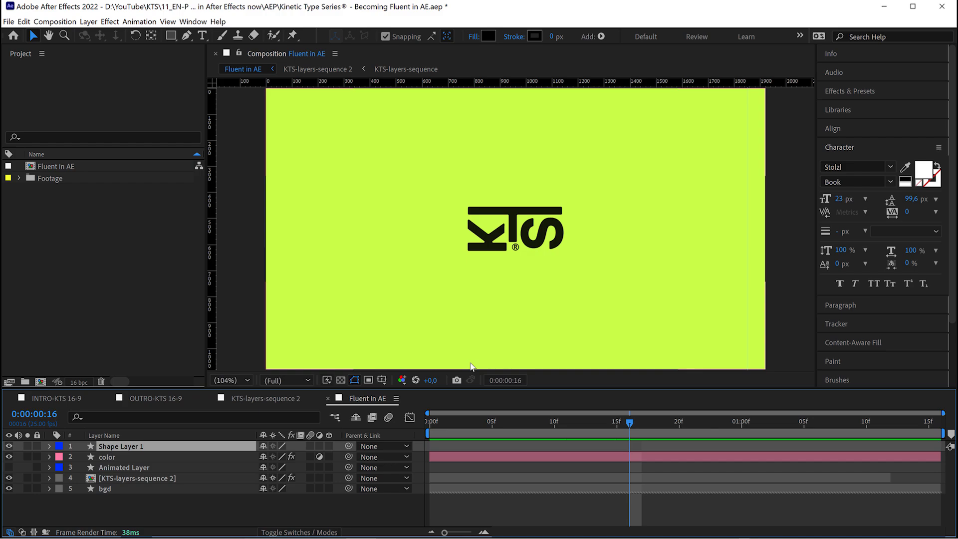
key(ctrl+k)
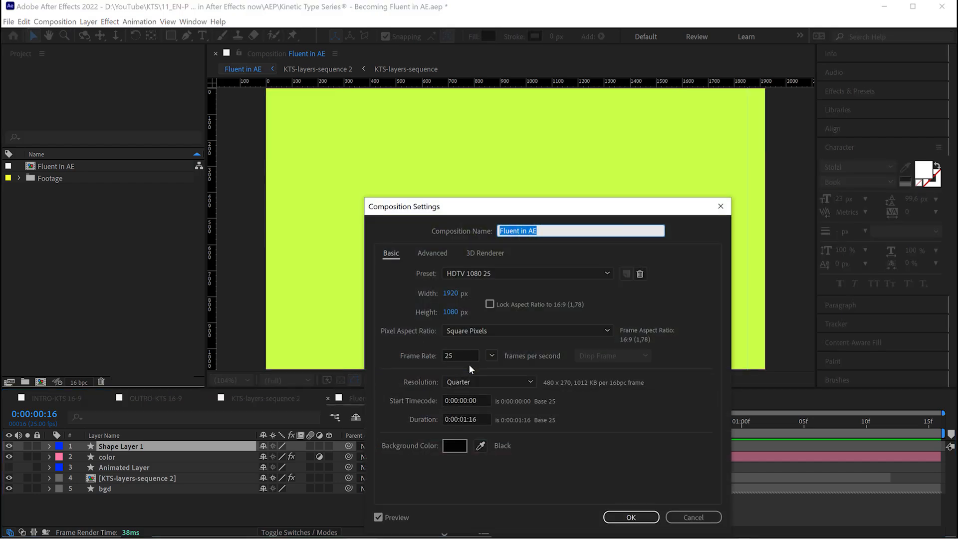
click(685, 516)
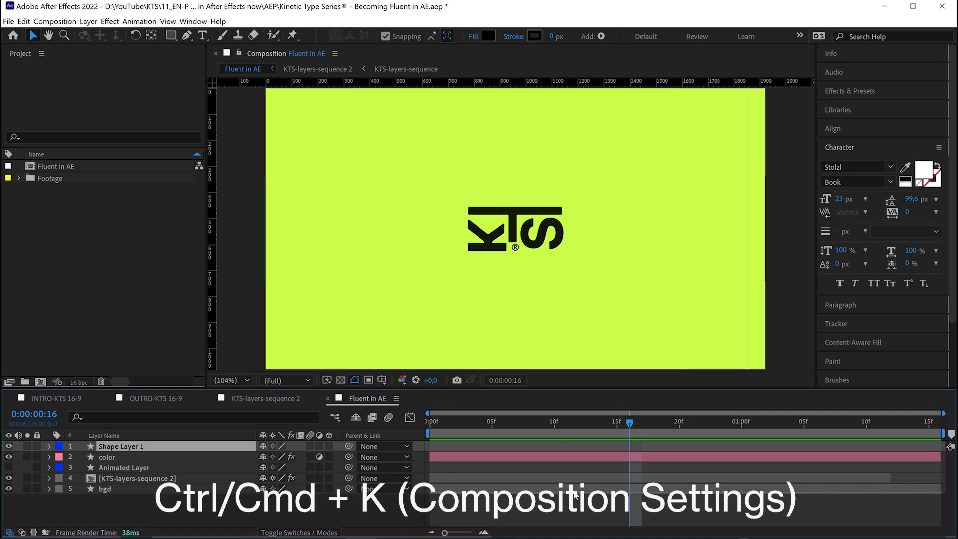
key(ctrl+z)
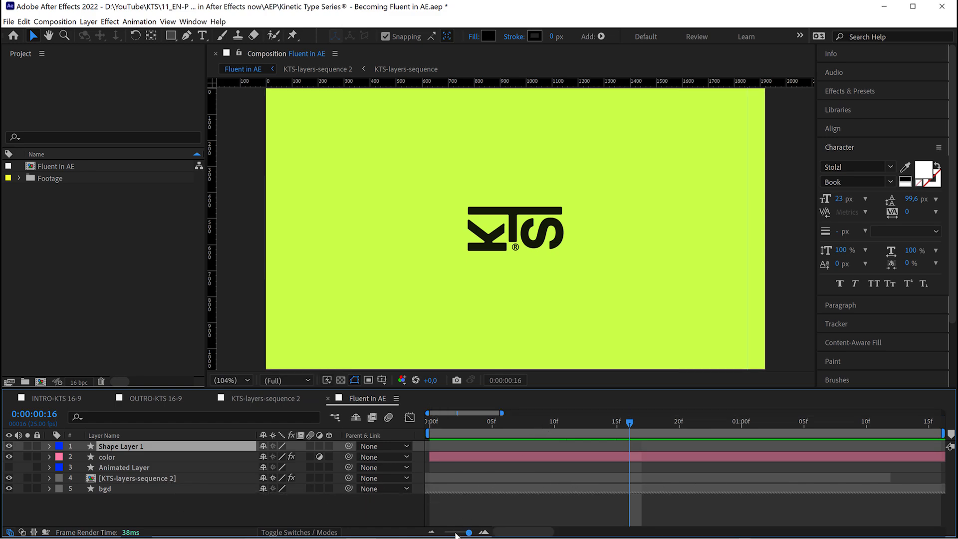
Trim the Fluent in AE composition to its work area.
drag(457, 535, 448, 533)
right_click(488, 433)
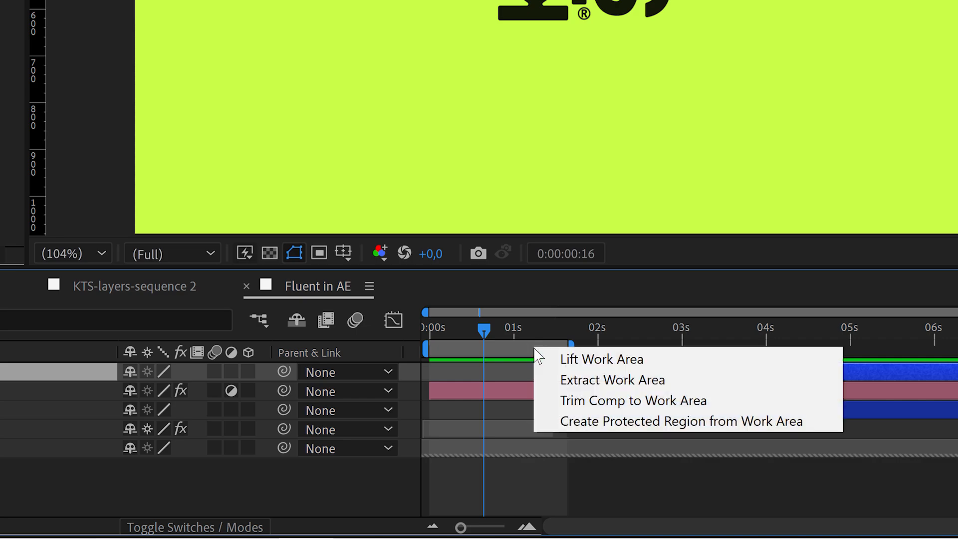
click(588, 406)
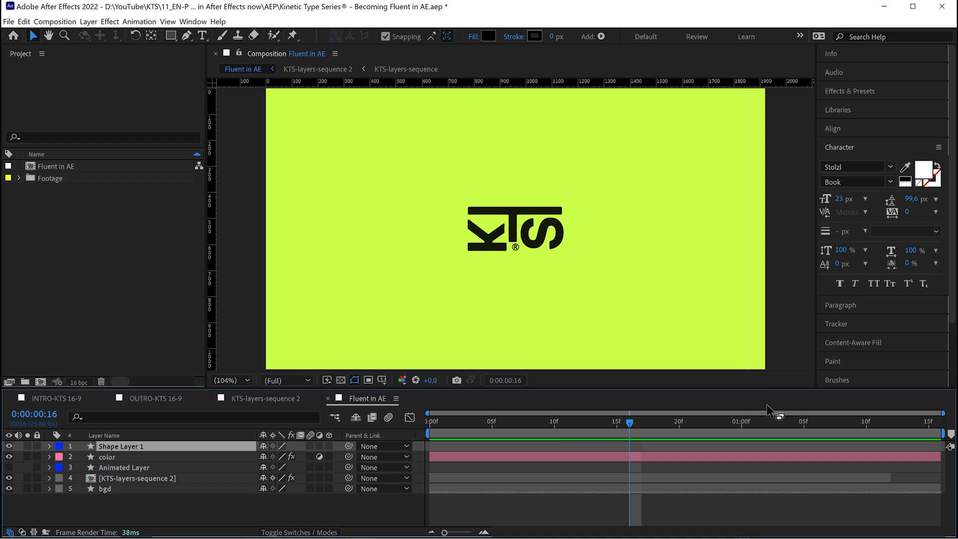
Go to 0:00:00:06 and draw a region of interest about 720 by 430 px around the KTS logo.
key(shift+Page_Up)
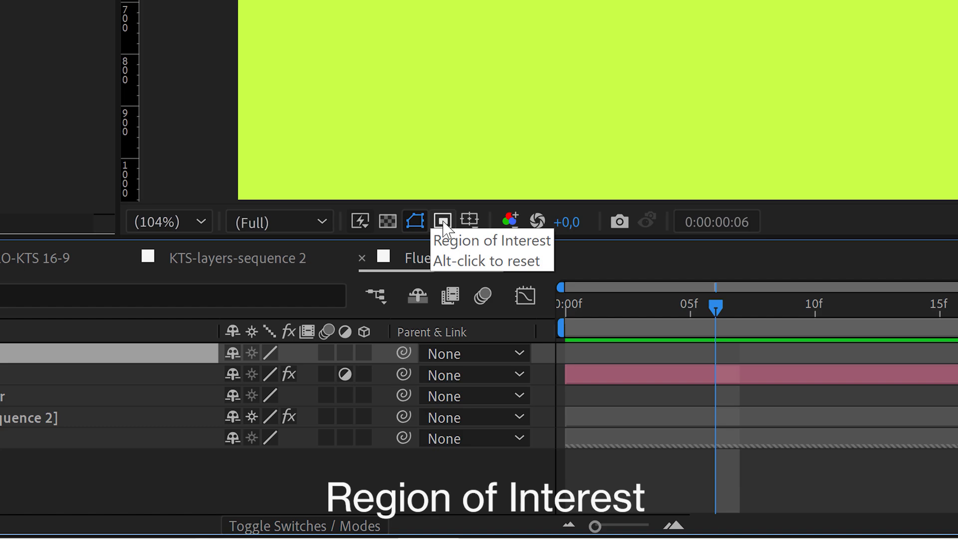
click(443, 221)
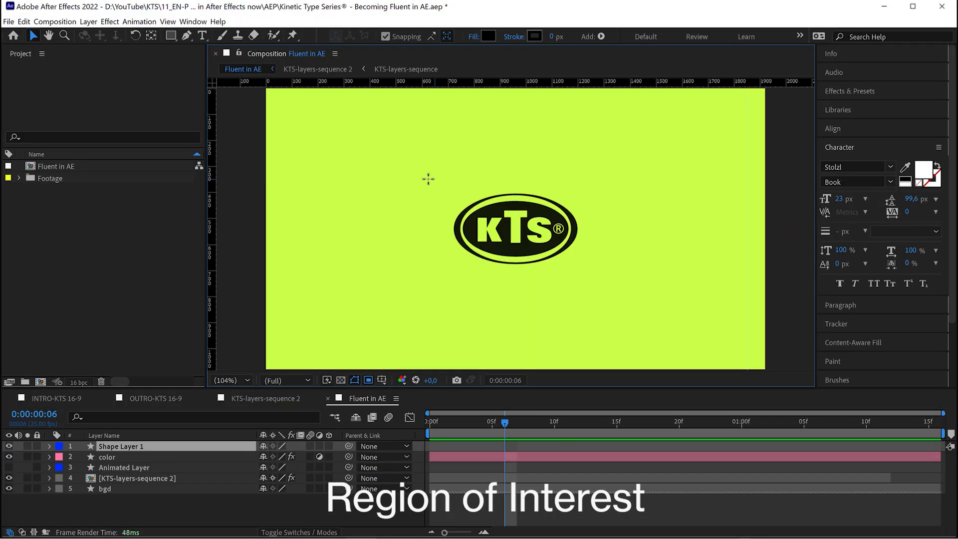
drag(422, 170, 612, 286)
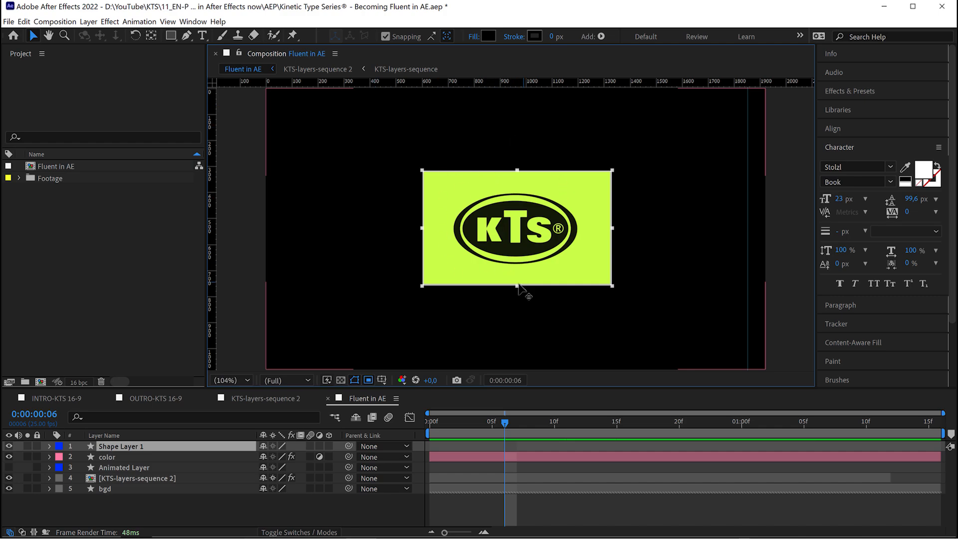
drag(517, 286, 517, 283)
Try cropping the composition to the region of interest at 0:00:00:14, and undo the crop.
drag(504, 423, 605, 423)
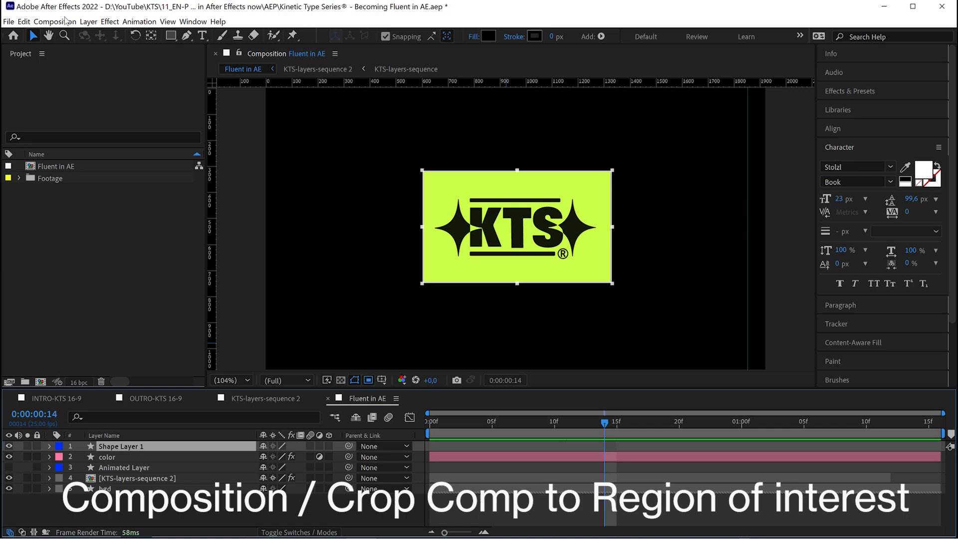
click(55, 21)
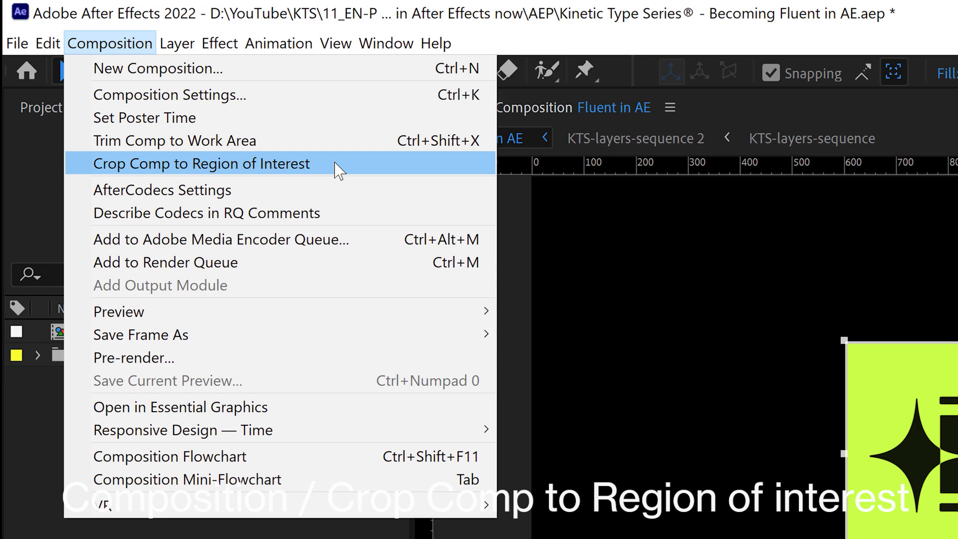
click(337, 164)
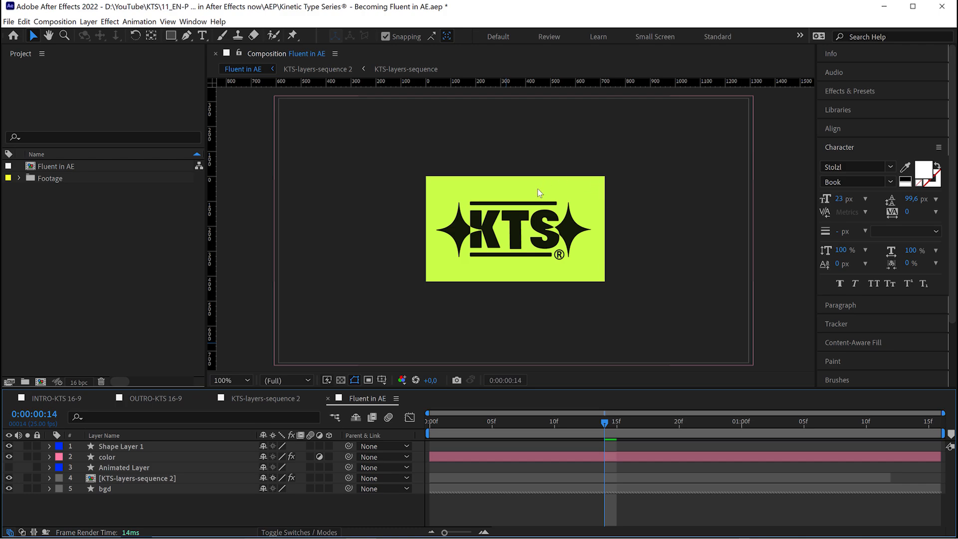
key(ctrl+z)
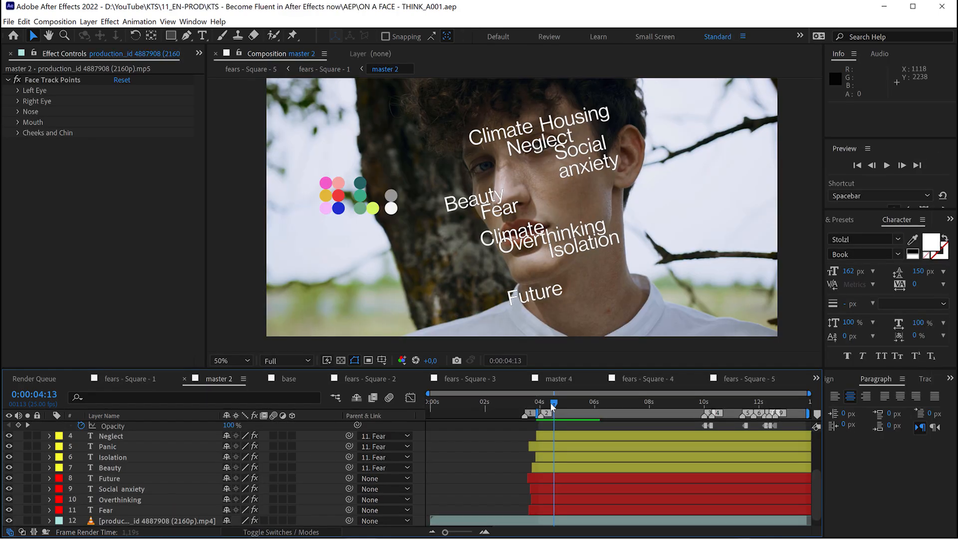
Move the current time in the master 2 composition to 0:00:06:23 and preview the face-tracked text animation.
drag(548, 409, 625, 411)
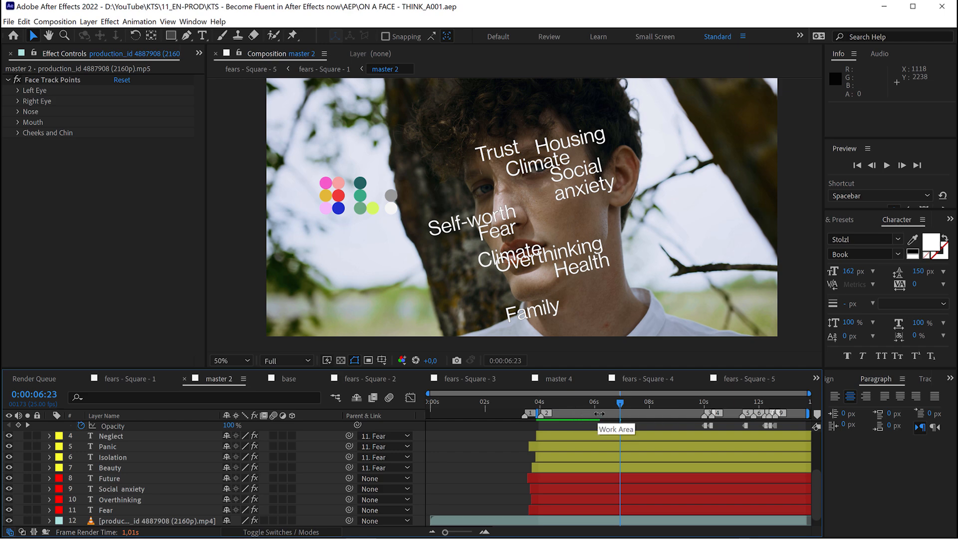
key(space)
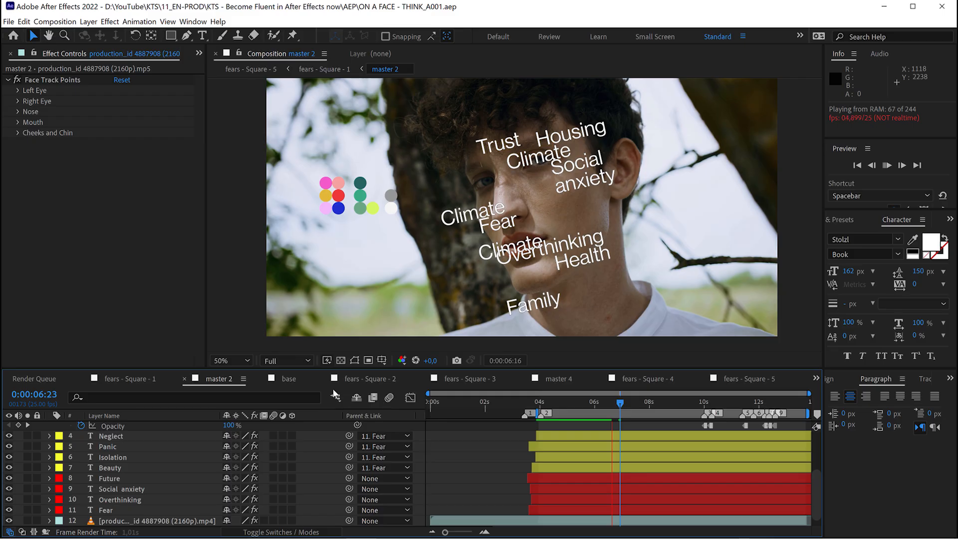
key(space)
Lower master 2's preview resolution to Half and then to Quarter.
click(292, 361)
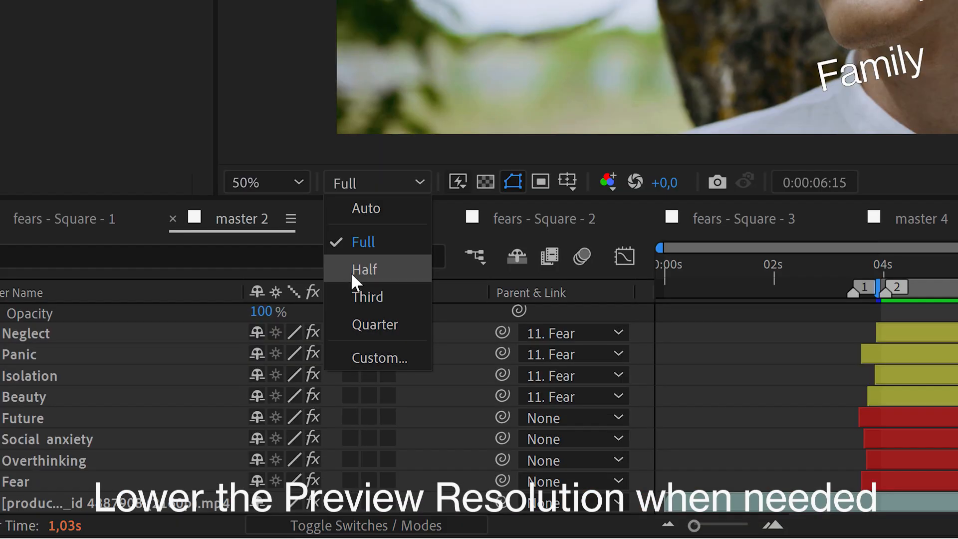
click(399, 270)
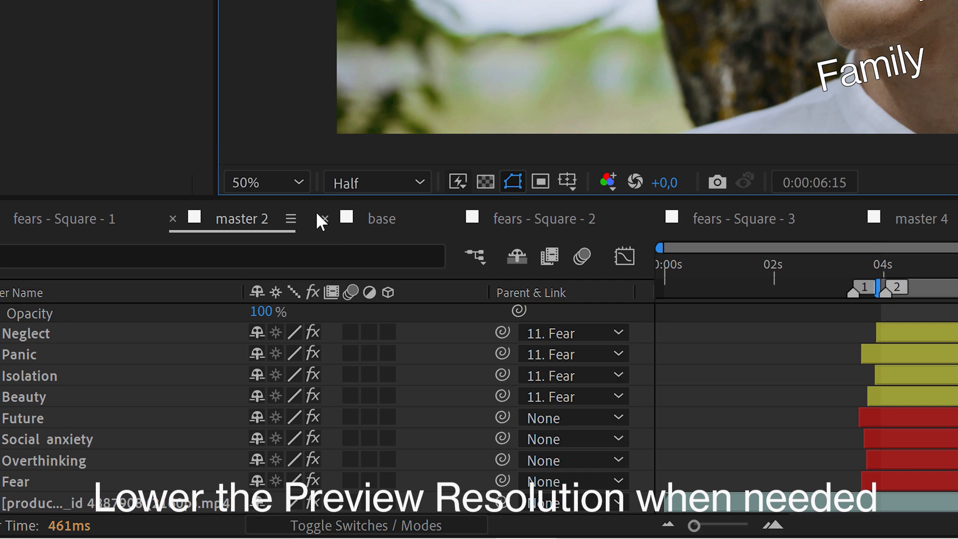
click(373, 184)
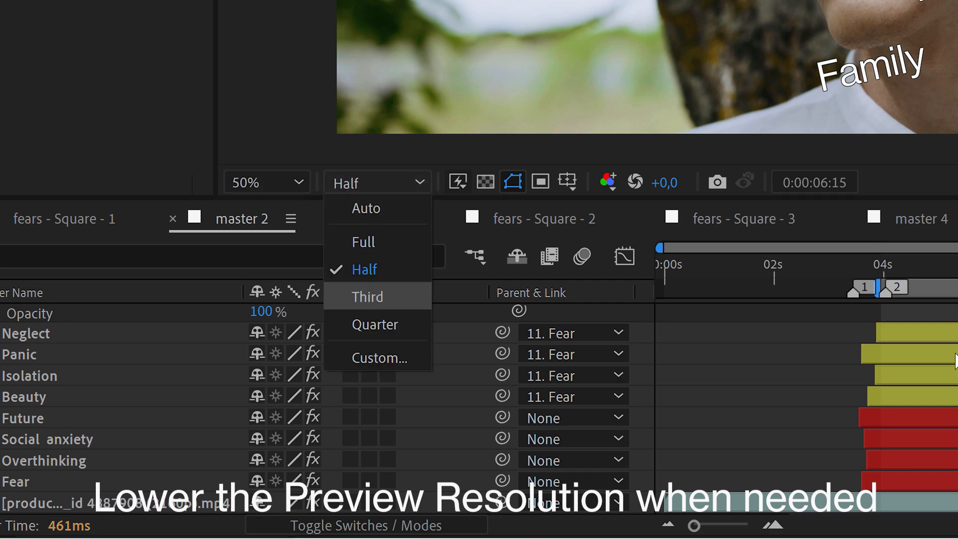
key(Escape)
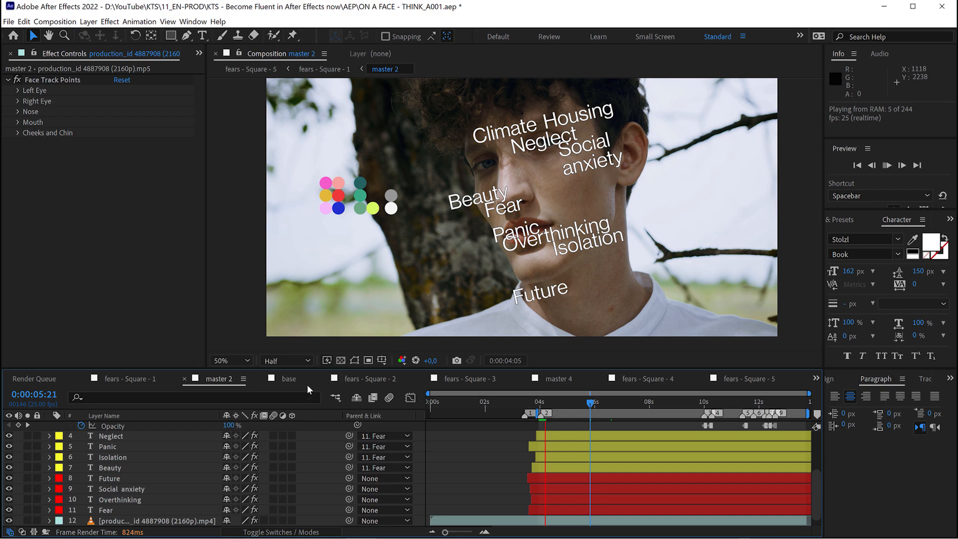
click(298, 361)
click(289, 435)
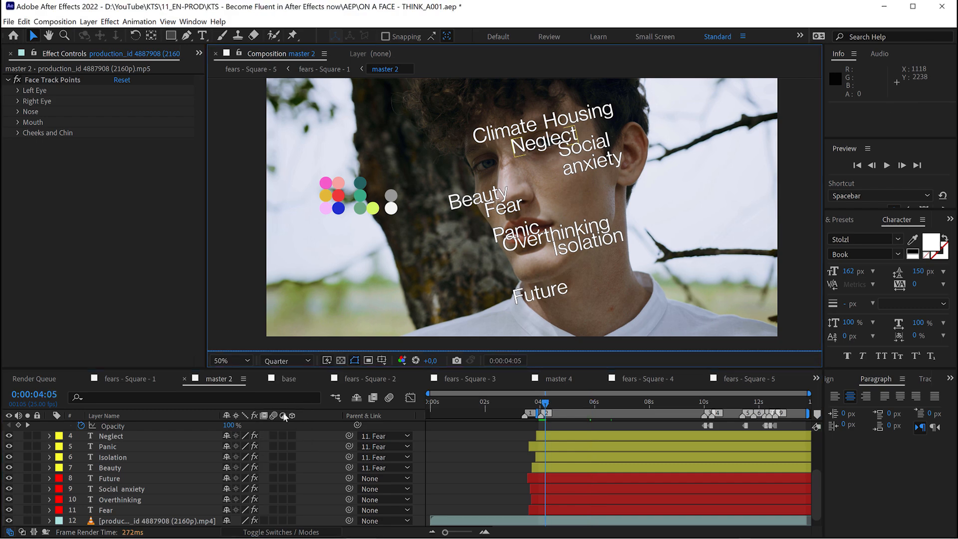
Set the composition viewer's magnification to 33.3% and preview master 2 with the timeline enlarged.
click(247, 361)
click(232, 238)
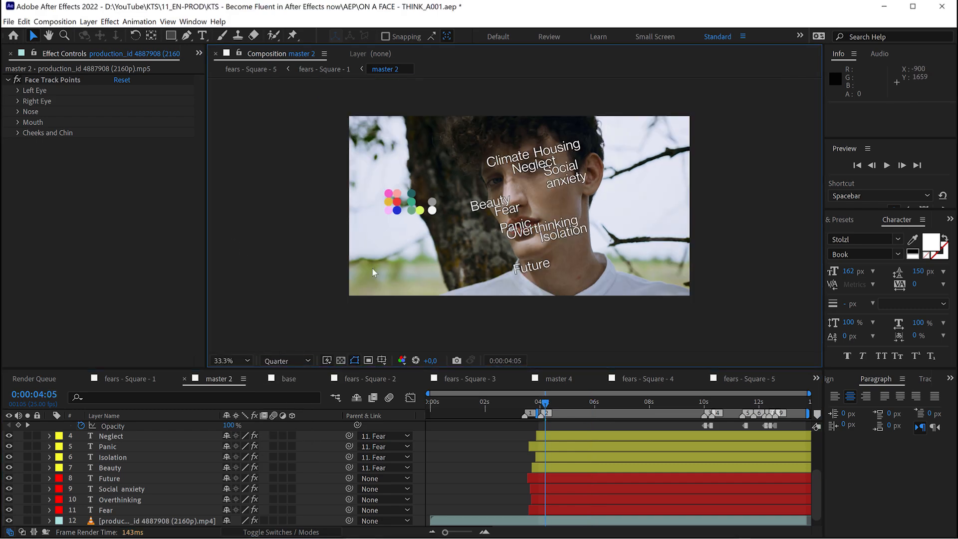
key(space)
drag(445, 532, 454, 535)
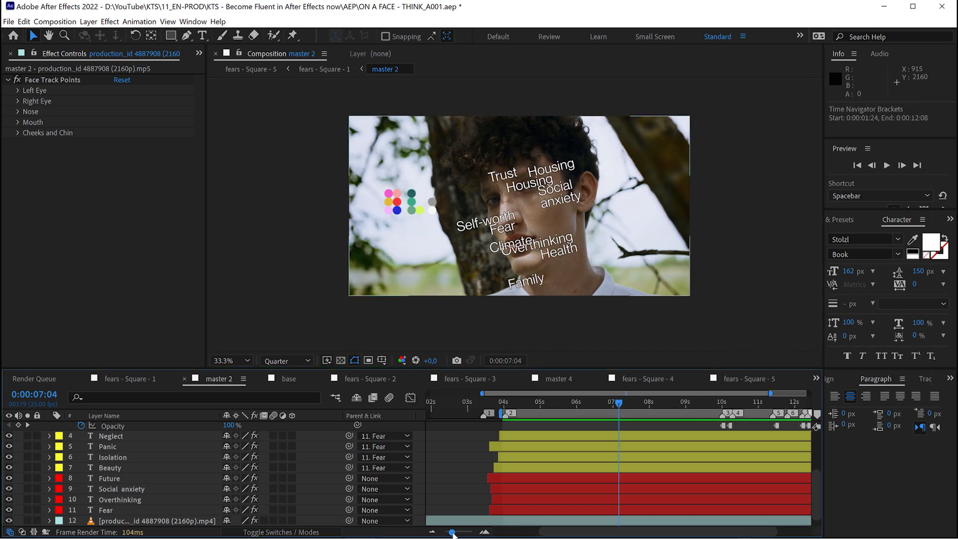
key(space)
drag(679, 450, 571, 449)
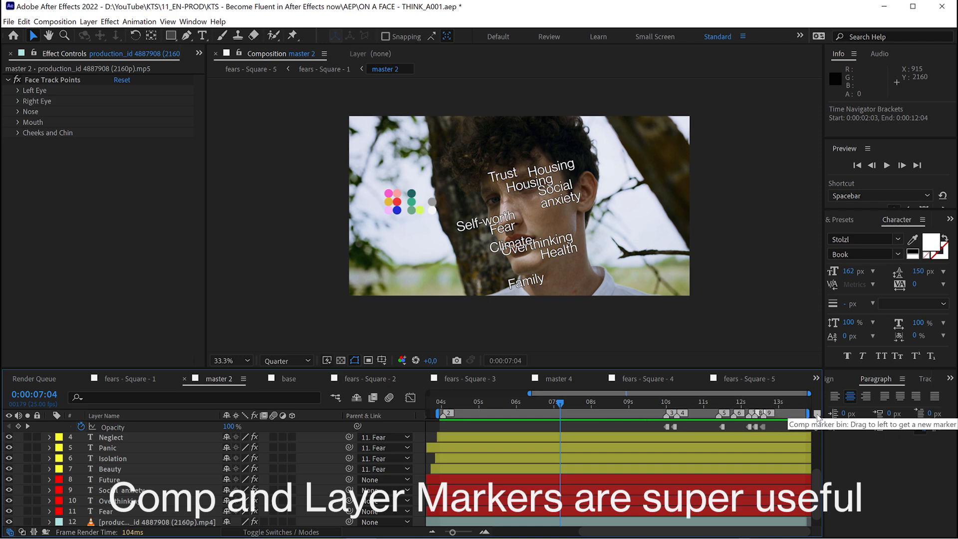
Add a new composition marker to the master 2 timeline at 0:00:06:09.
drag(818, 417, 616, 414)
mouse_move(545, 411)
mouse_down()
mouse_move(532, 411)
mouse_move(555, 412)
mouse_up()
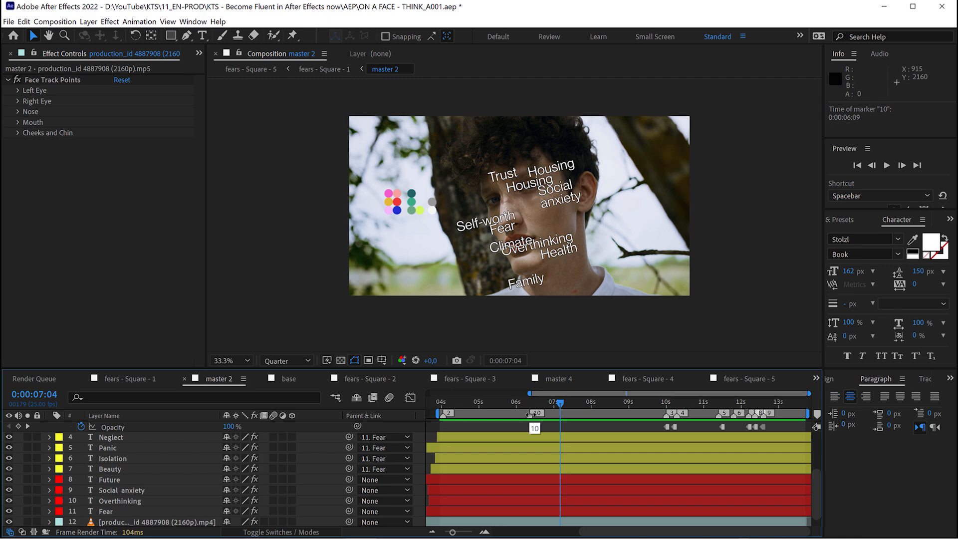
Set the comment of master 2's marker at 0:00:06:09 to "This is super useful" and add a layer marker to Neglect at 0:00:05:07.
double_click(531, 415)
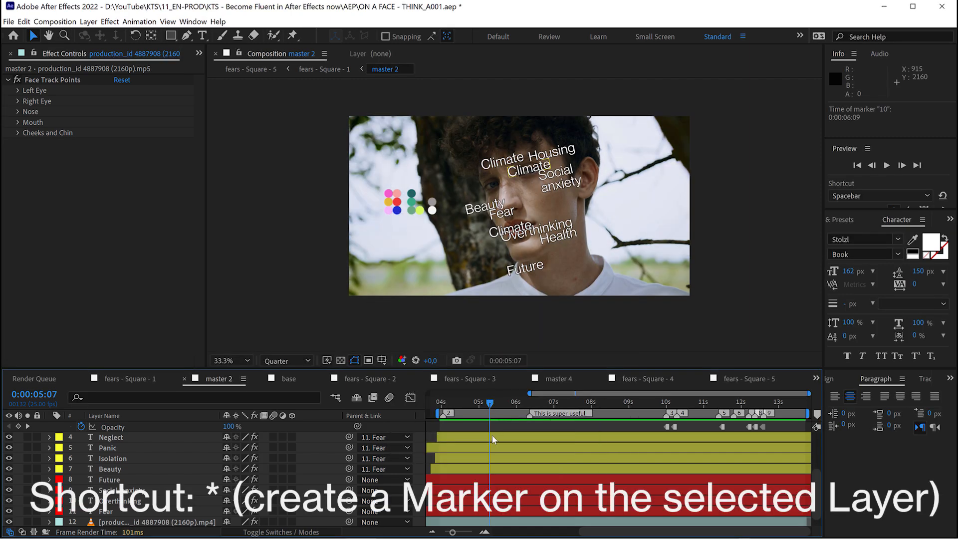
click(492, 436)
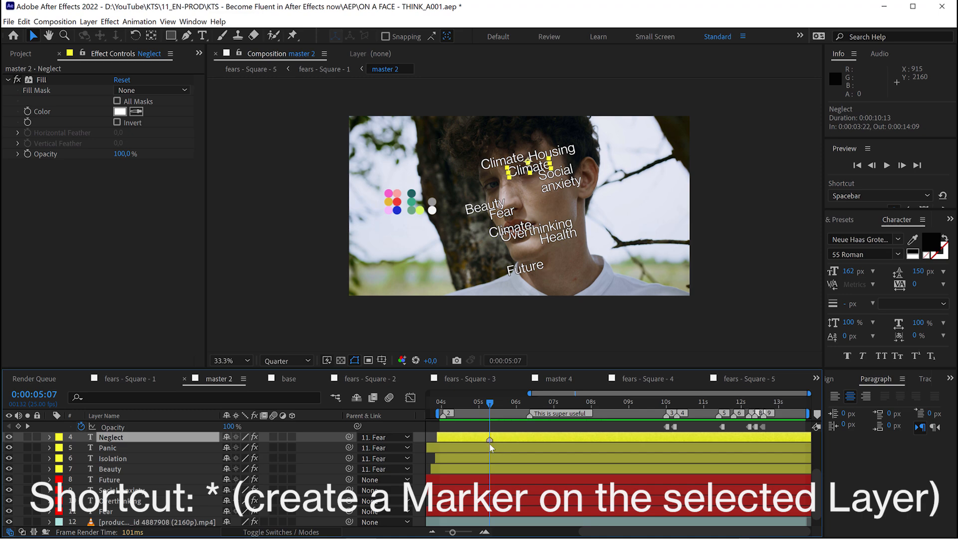
key(KP_Multiply)
Give the Neglect layer's marker the comment "edit me" and move it to 0:00:05:04.
double_click(489, 439)
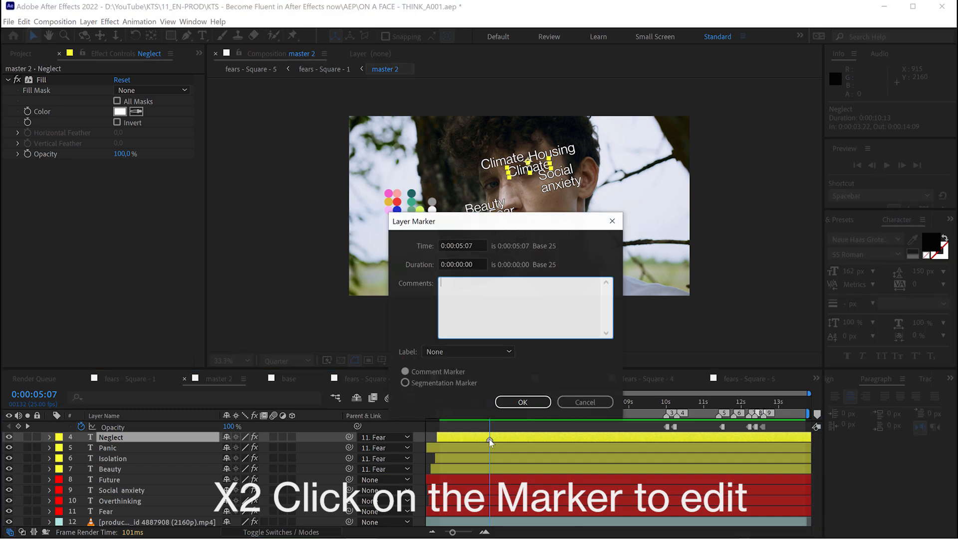
text(edit me)
key(Return)
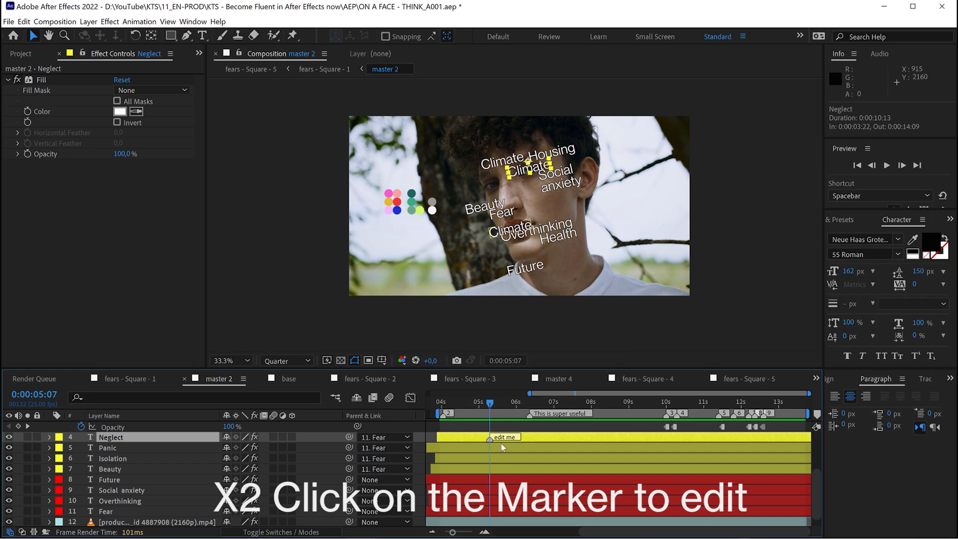
mouse_move(489, 440)
mouse_down()
mouse_move(554, 440)
mouse_move(488, 445)
mouse_up()
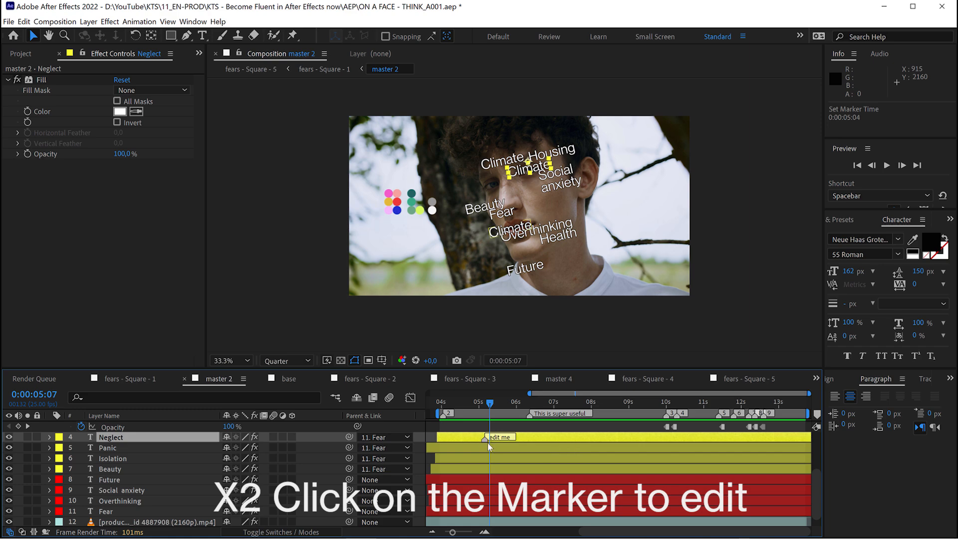
Undo the Neglect layer marker and the comment edits on the master 2 markers.
key(ctrl+z)
key(ctrl+z)
key(ctrl+z)
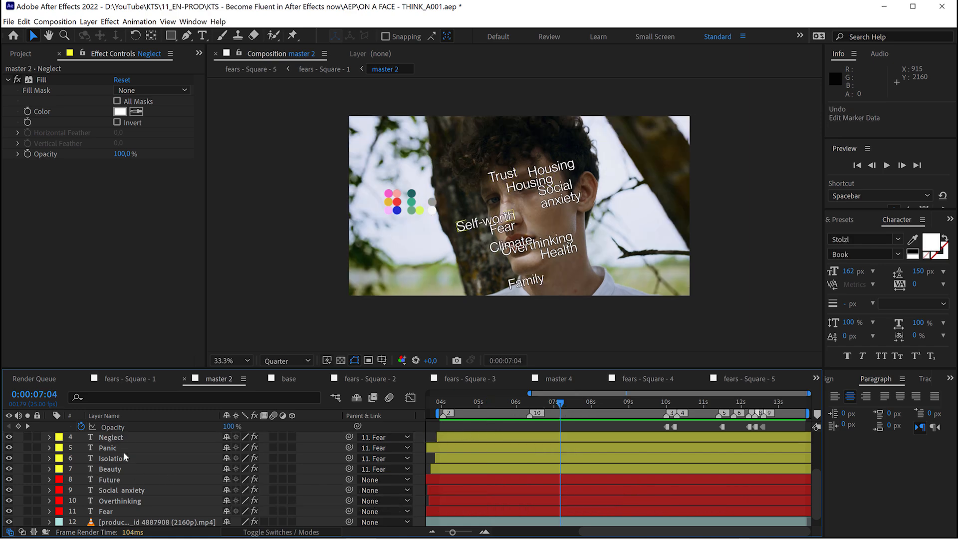
Collapse the Climate 5 layer's properties and set the label colour of the Climate 5 and Neglect layers to Cyan.
key(space)
drag(127, 442, 129, 519)
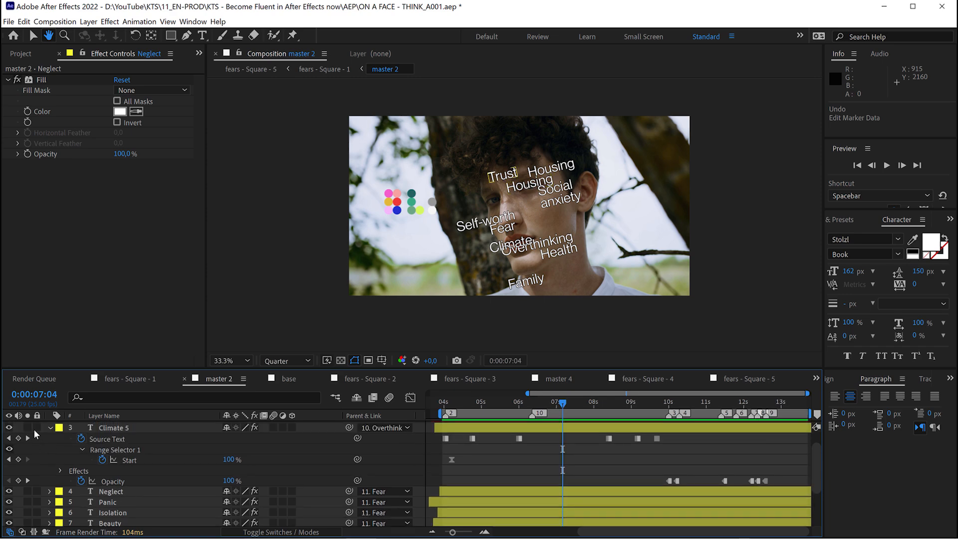
click(49, 429)
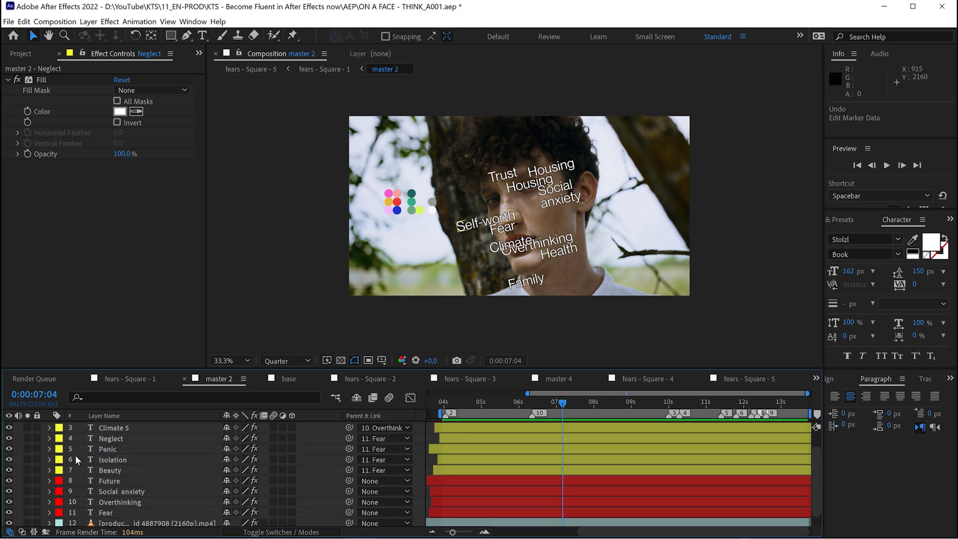
click(114, 429)
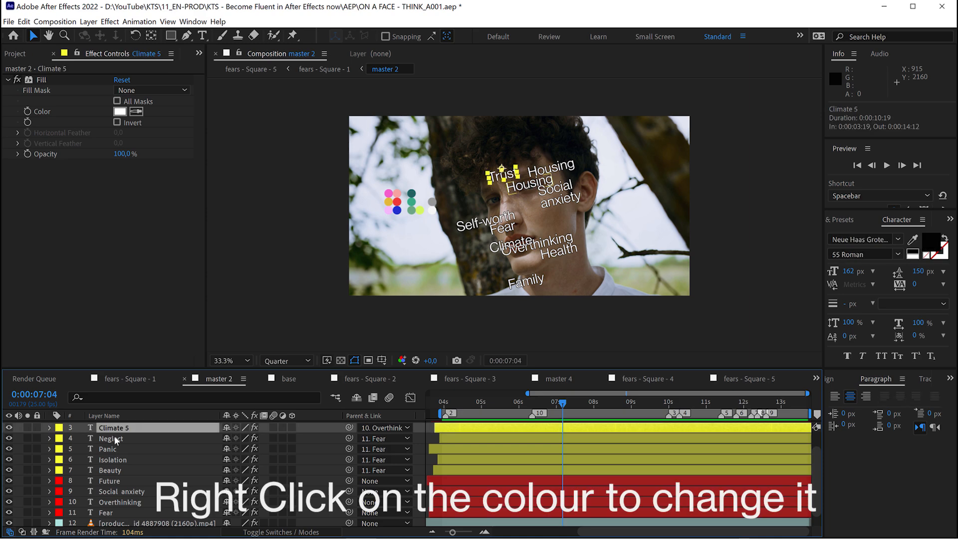
shift+click(114, 437)
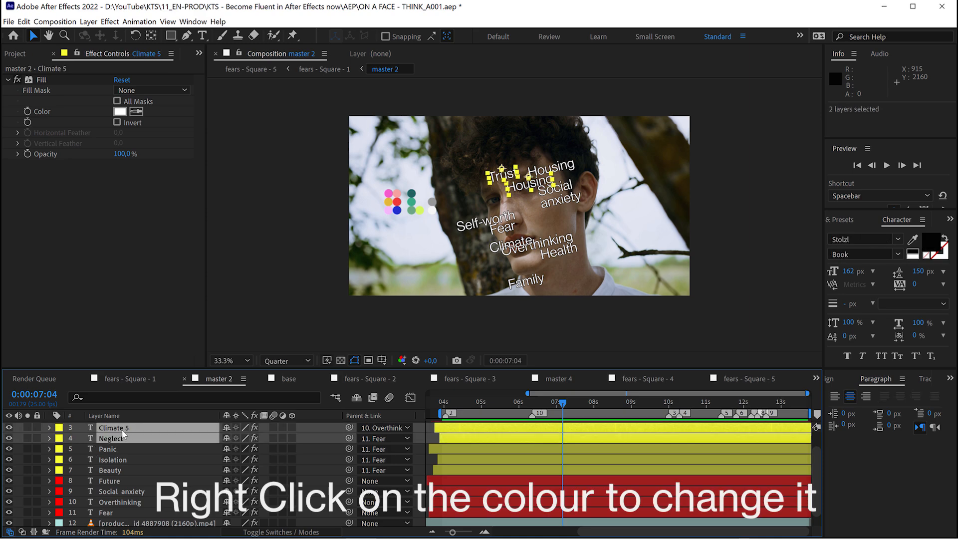
right_click(59, 432)
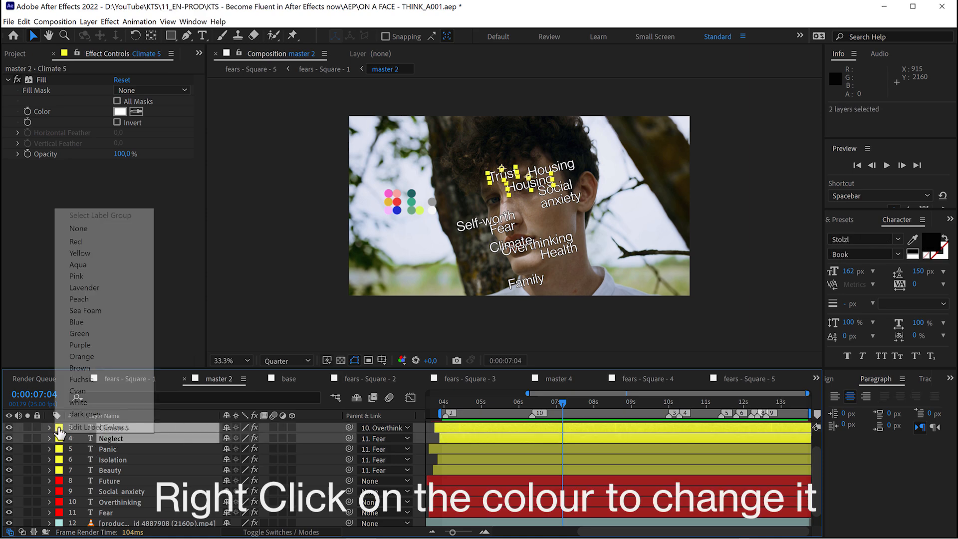
click(77, 391)
key(h)
scroll(510, 455, up, 1)
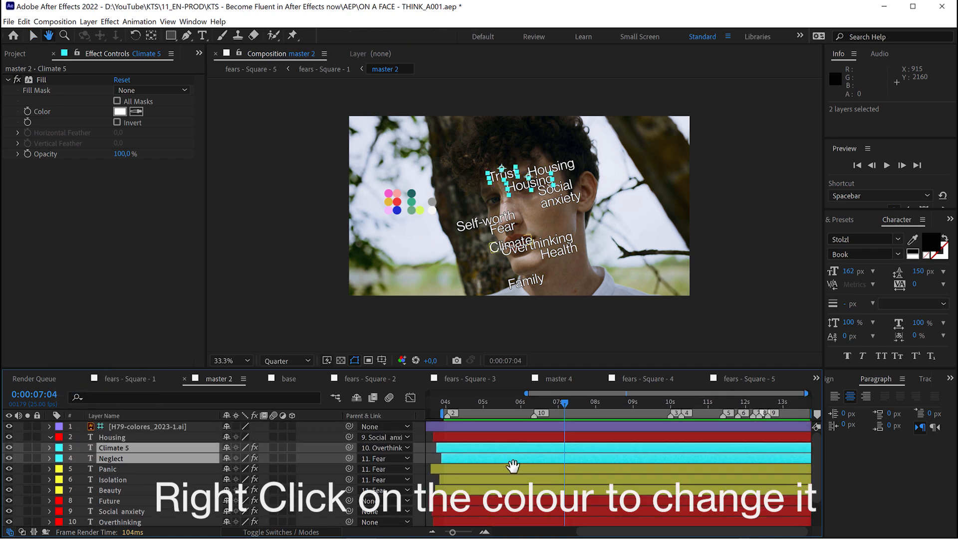
key(v)
View the full master 2 timeline enlarged, and look through the other open compositions such as fears - Square - 2, master 4 and base.
key(grave)
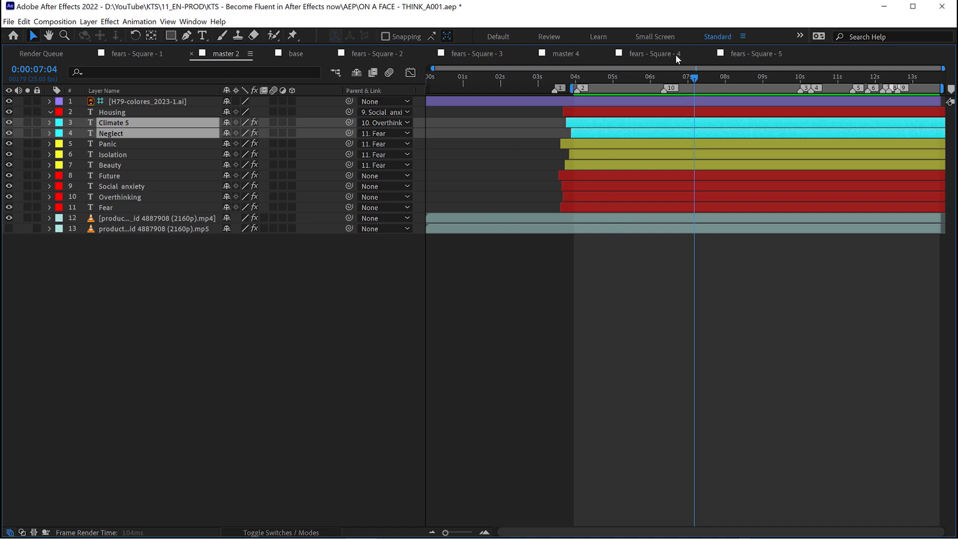
key(grave)
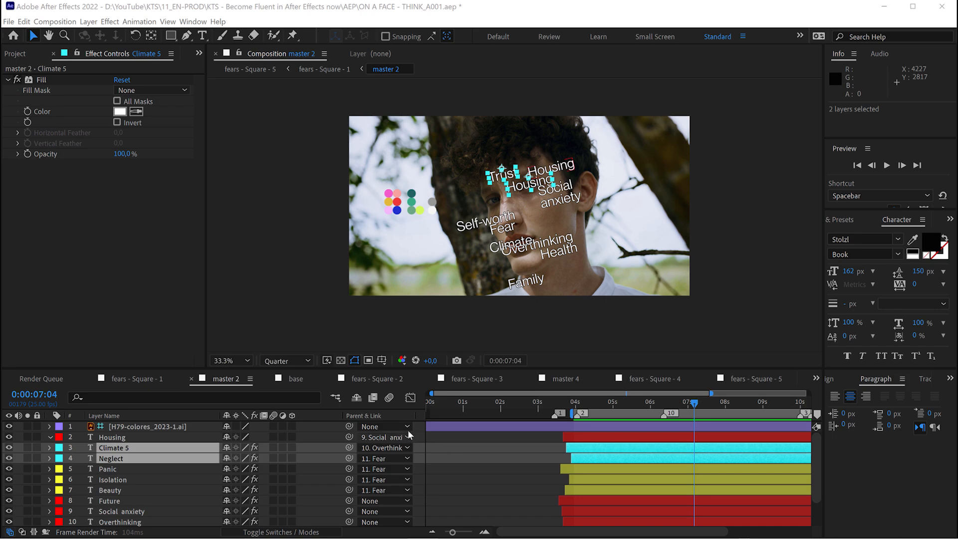
click(385, 380)
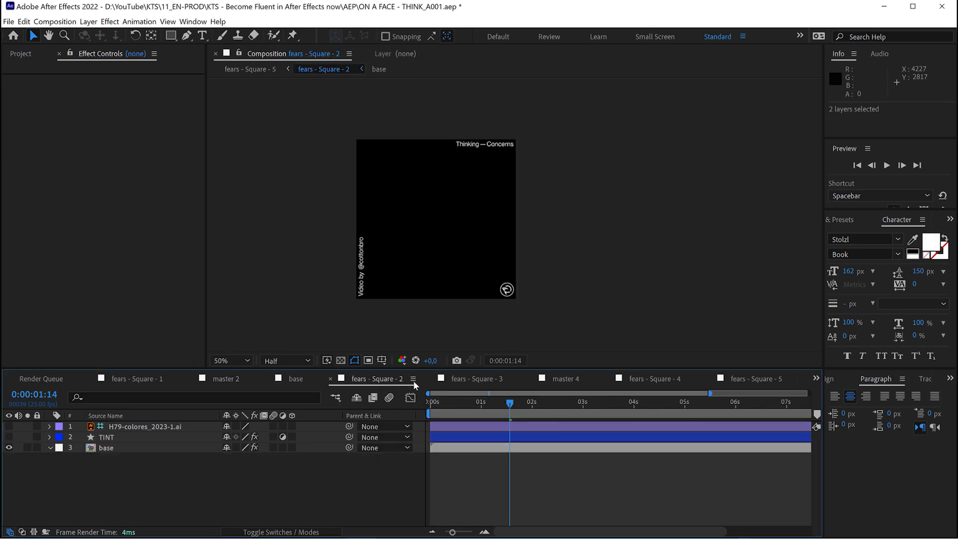
click(469, 379)
click(563, 379)
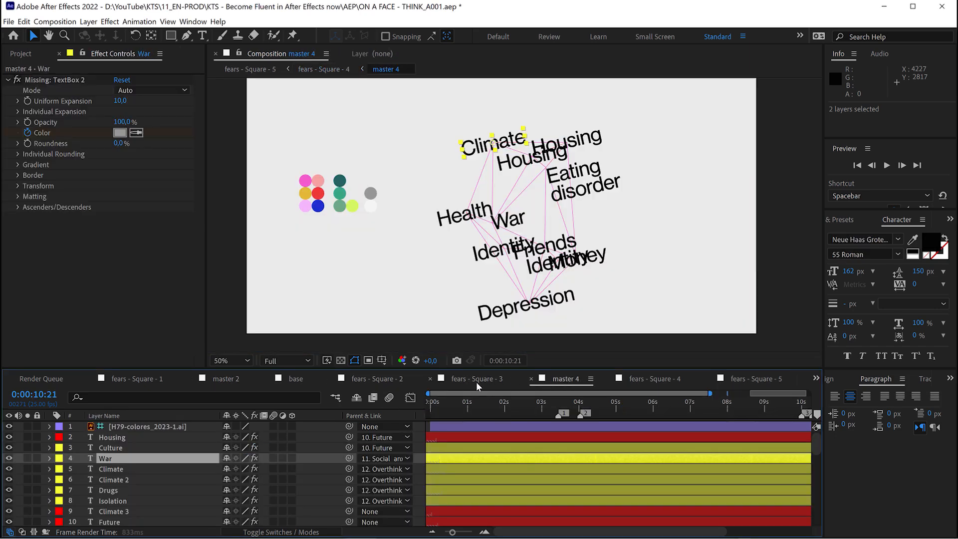
click(296, 379)
click(217, 379)
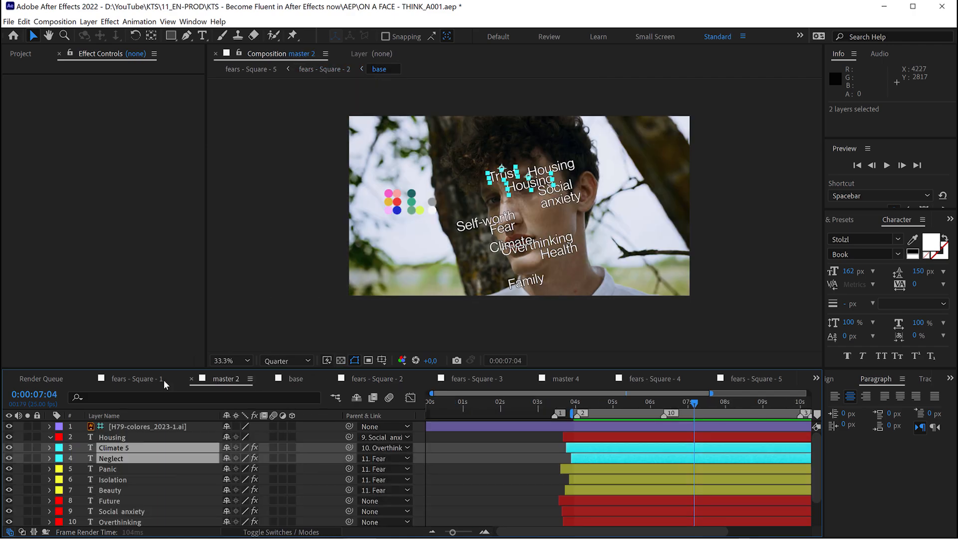
click(145, 378)
click(217, 375)
click(295, 380)
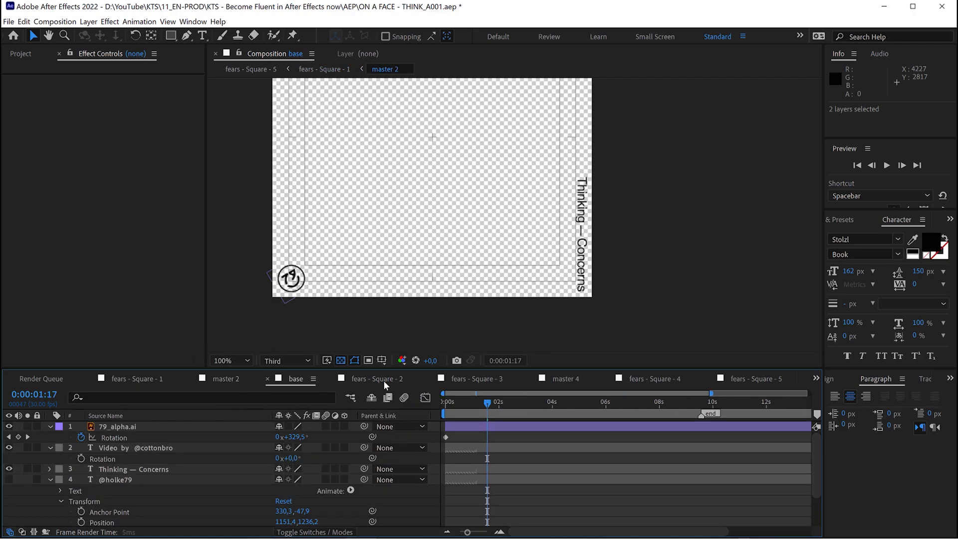
click(375, 380)
click(496, 380)
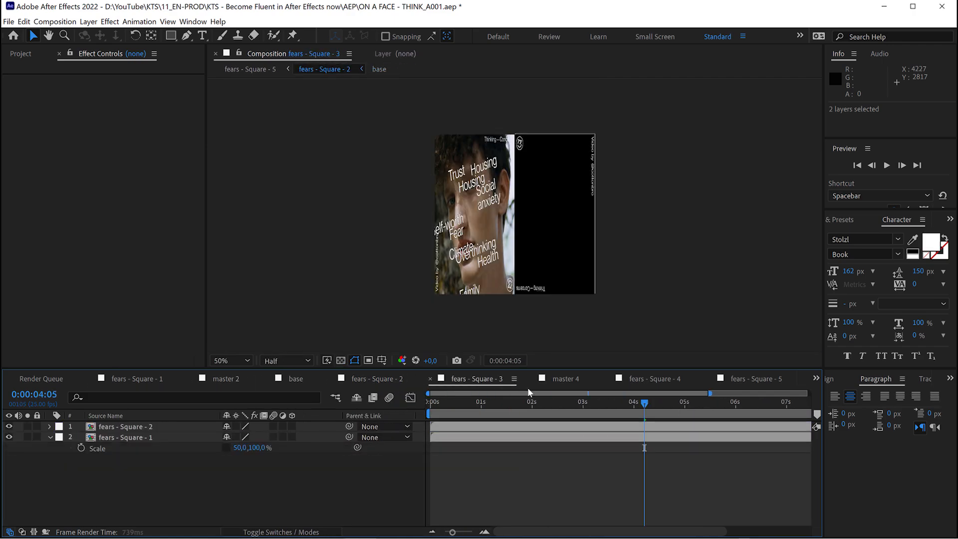
Bring up the fears - Square - 1 composition and close all other timeline panels.
click(138, 381)
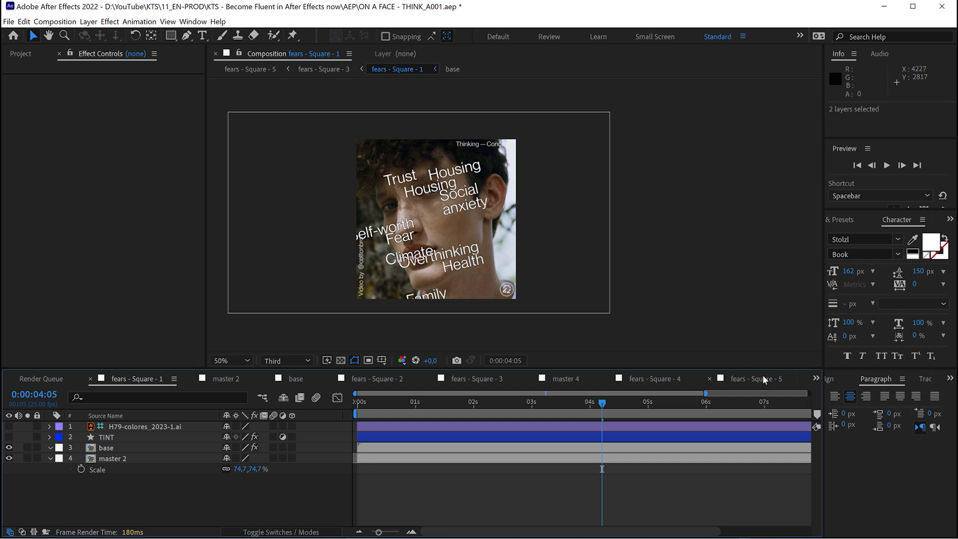
right_click(134, 382)
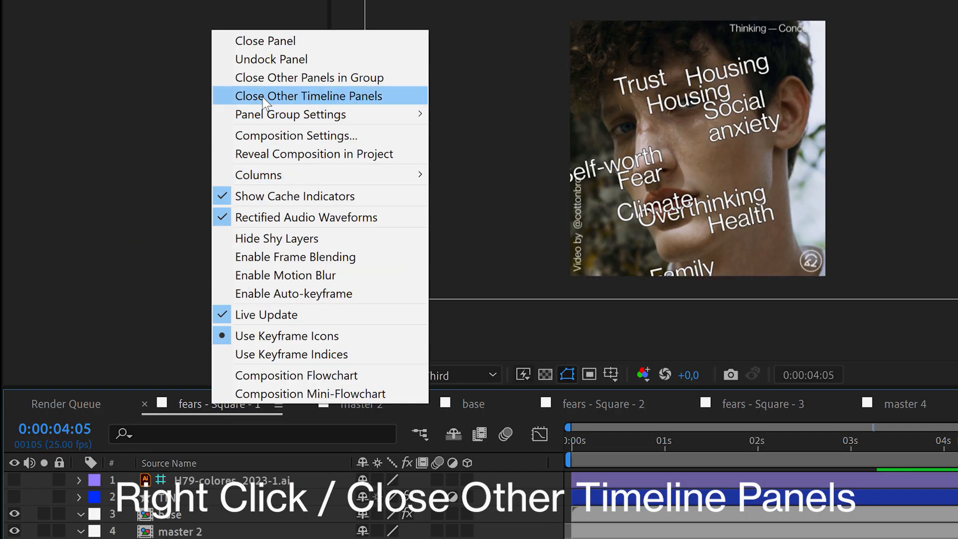
click(344, 98)
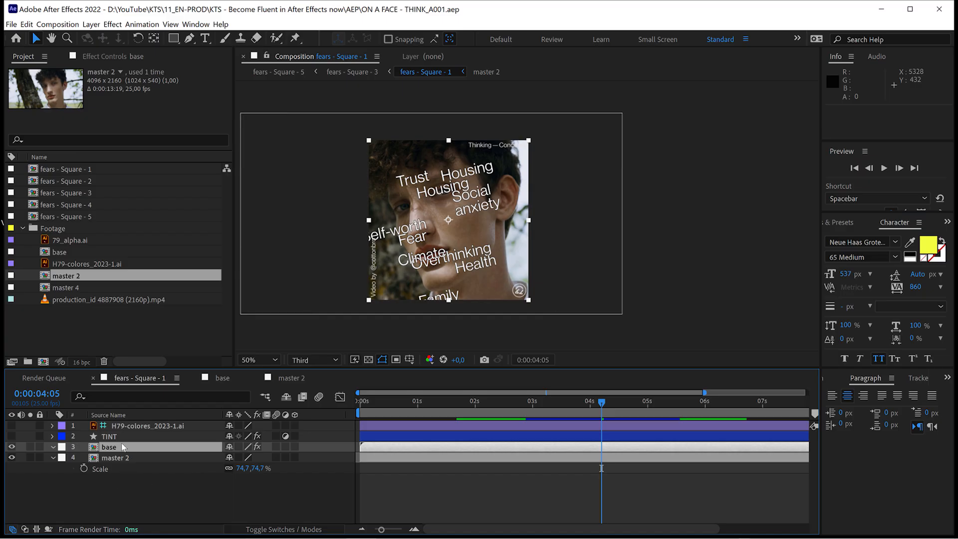
Show the TINT layer in fears - Square - 1 and redraw its shape as an angular Pen tool path over the face.
click(115, 437)
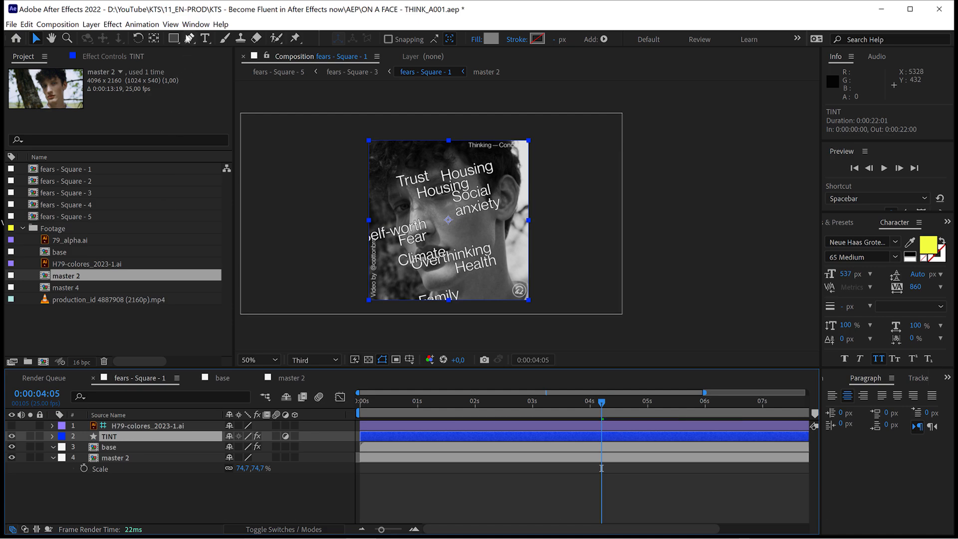
click(189, 37)
click(52, 437)
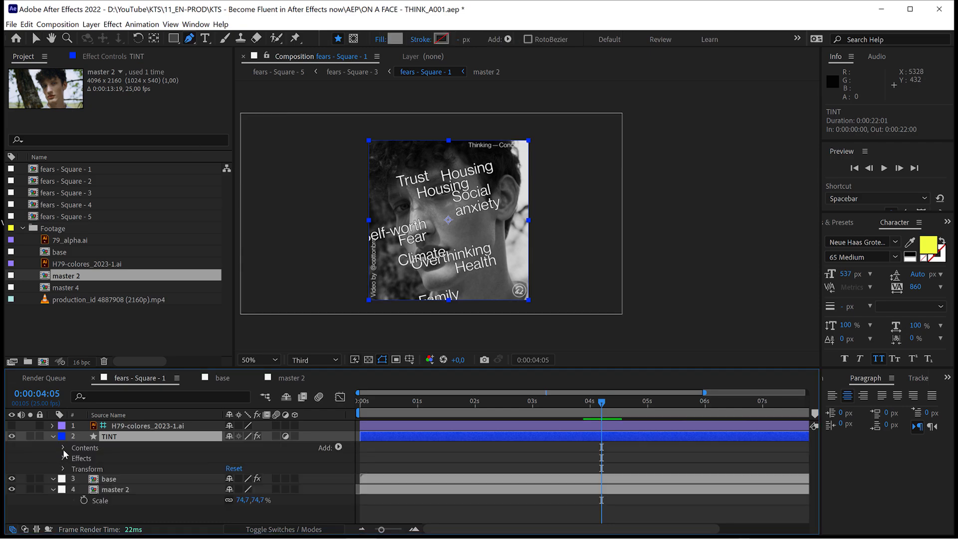
click(64, 447)
click(97, 458)
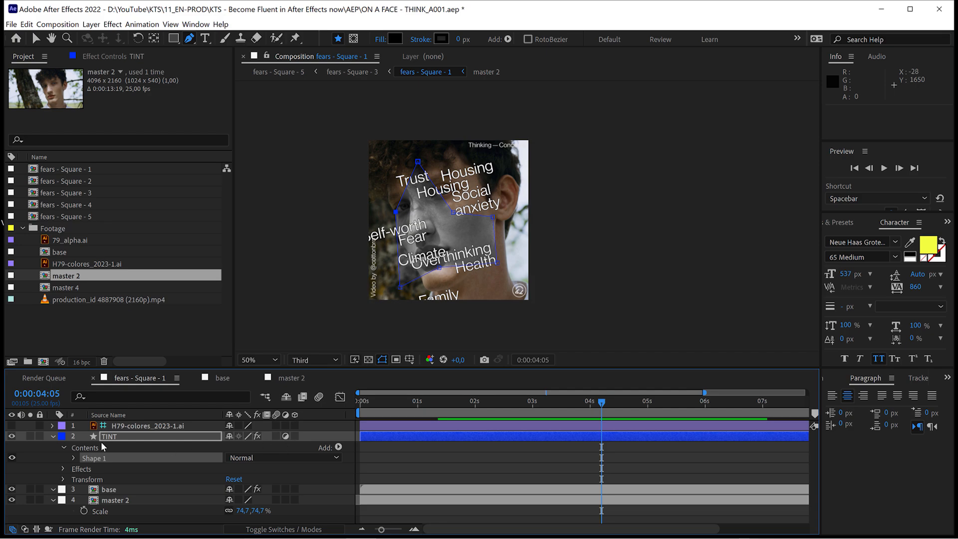
Open the master 2 composition, enlarge the timeline area to fit all its layers and select the Housing layer.
double_click(83, 278)
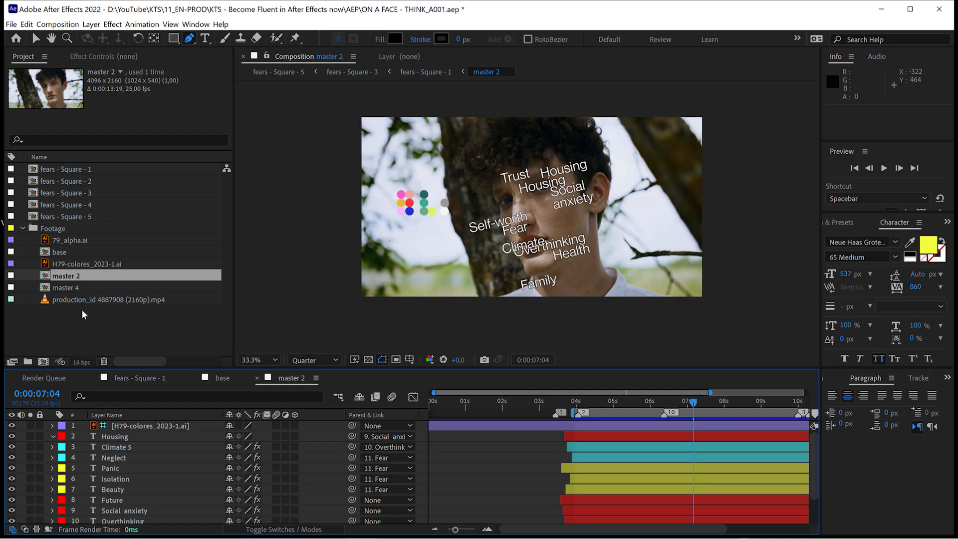
key(h)
scroll(128, 469, down, 2)
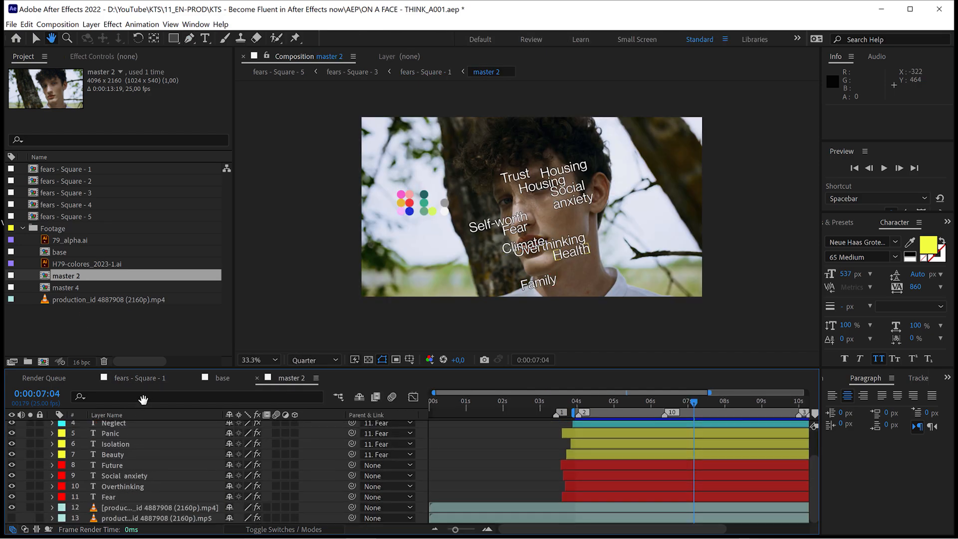
key(g)
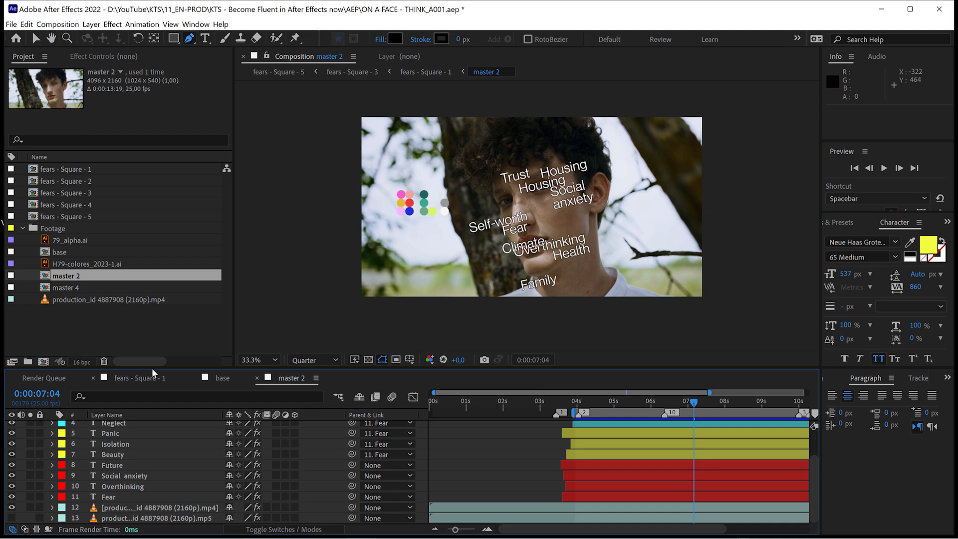
drag(154, 351, 154, 303)
click(155, 371)
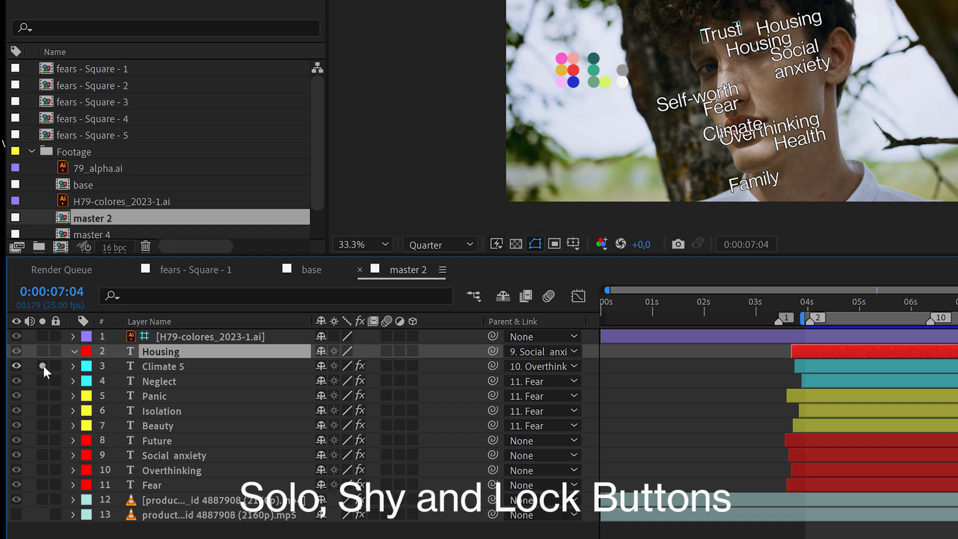
Solo the Climate 5, Isolation, Future and Panic layers, and turn soloing off again.
click(43, 366)
click(42, 366)
click(43, 410)
click(43, 411)
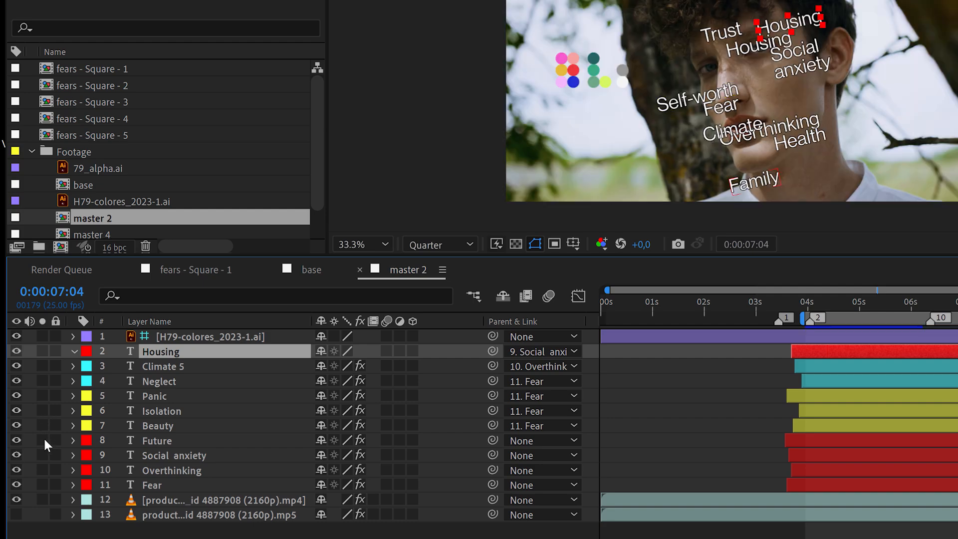
click(44, 439)
click(43, 410)
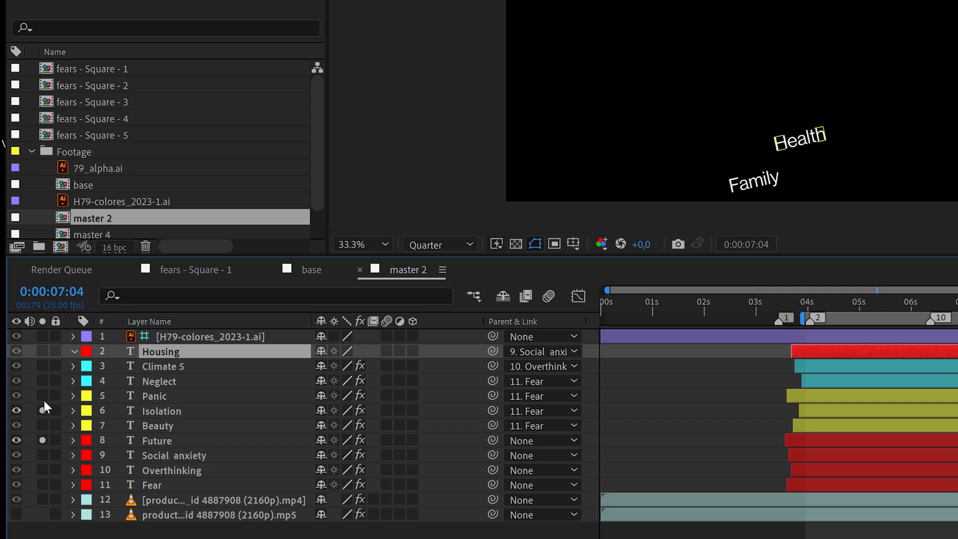
click(42, 395)
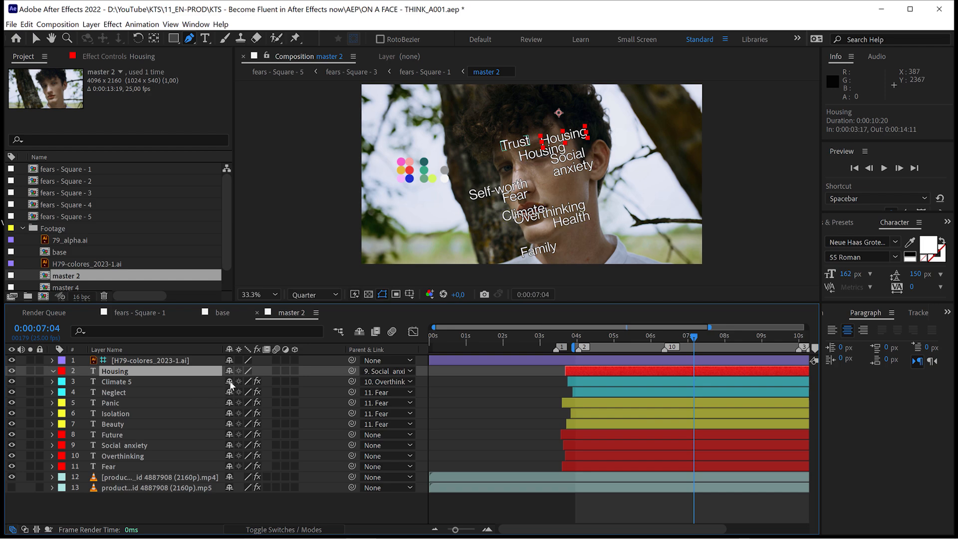
Mark the Climate 5, Neglect, Isolation and Future layers of master 2 as shy.
click(229, 382)
click(230, 413)
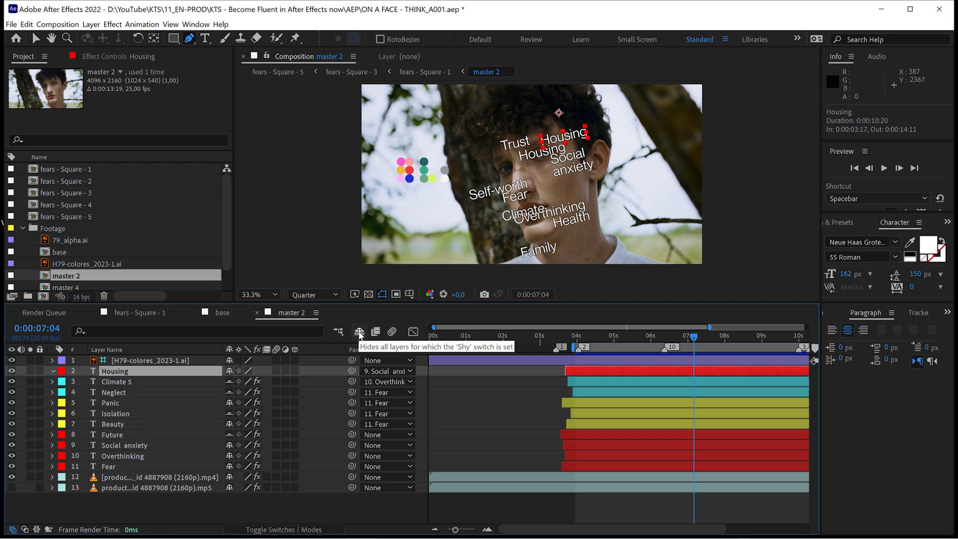
Hide the shy layers from the master 2 timeline and show them again.
click(359, 332)
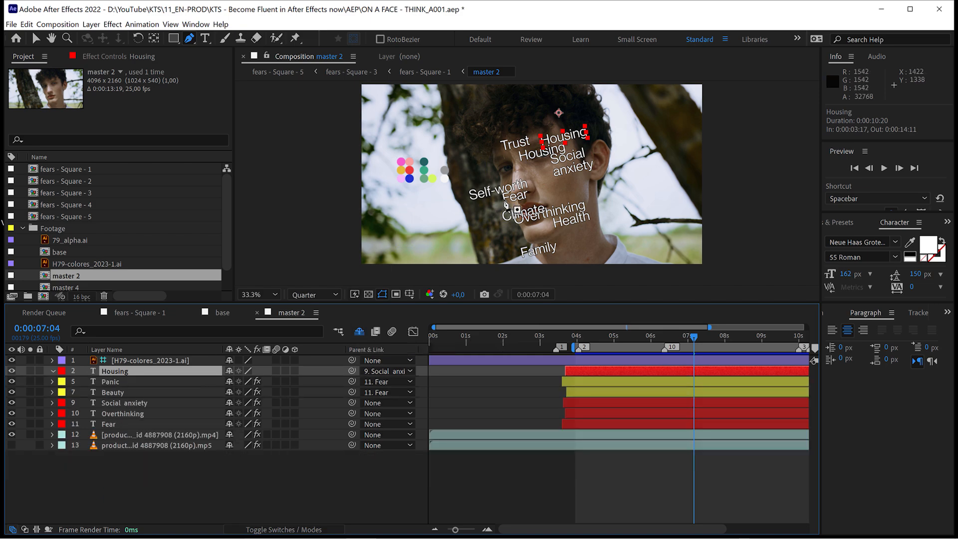
drag(496, 204, 488, 222)
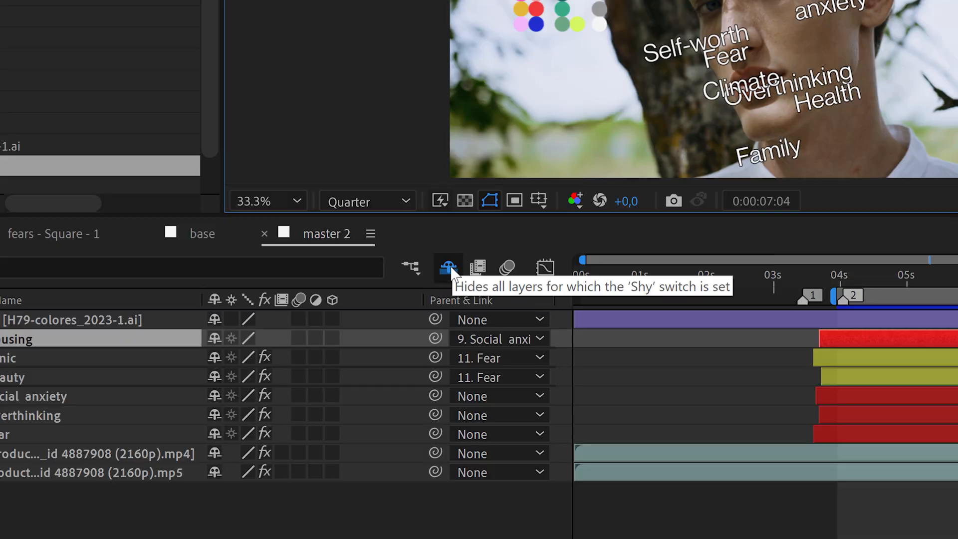
click(361, 333)
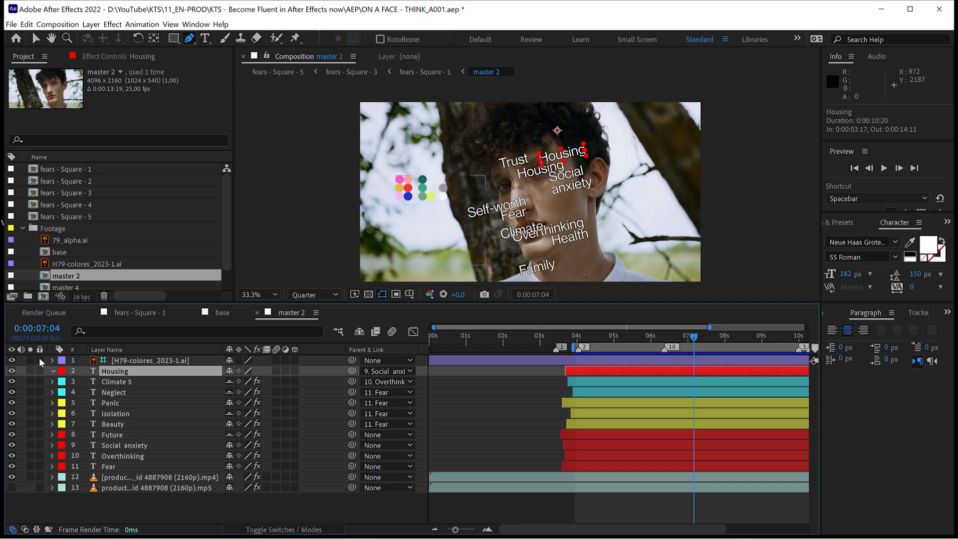
Lock and unlock the first six layers of master 2, and toggle the timeline columns from switches to modes and back.
drag(39, 359, 40, 395)
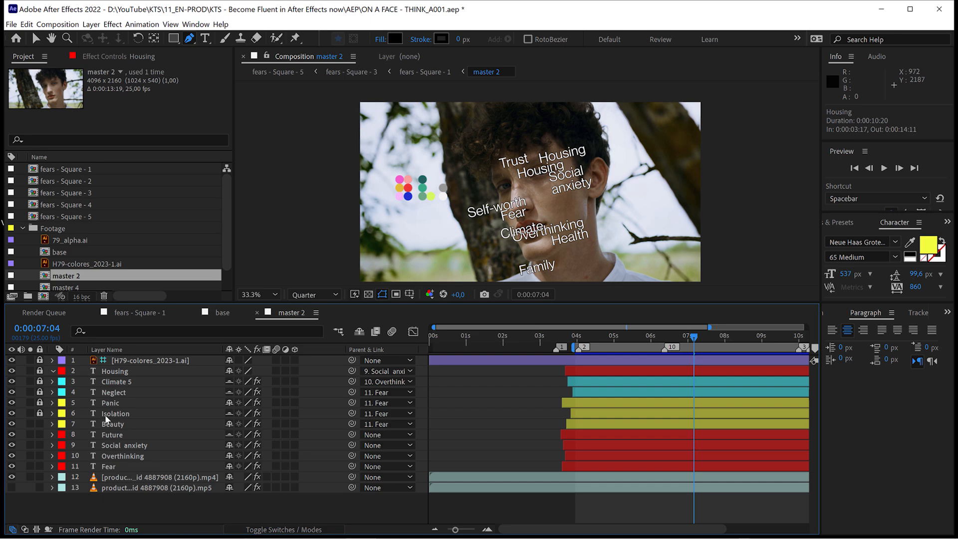
click(40, 413)
click(307, 530)
click(307, 530)
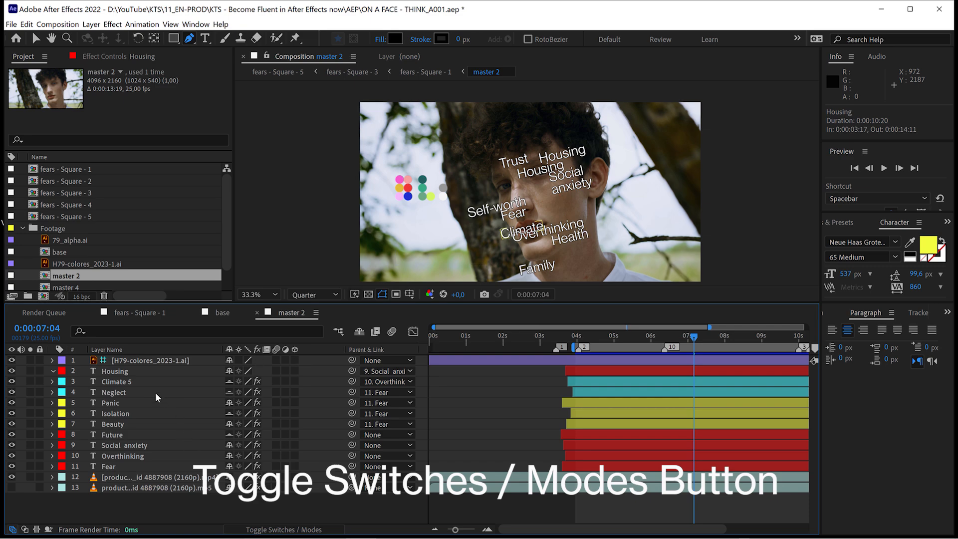
Magnify the composition view to 100% and set the tracking of the whole Housing text to 28.
click(116, 372)
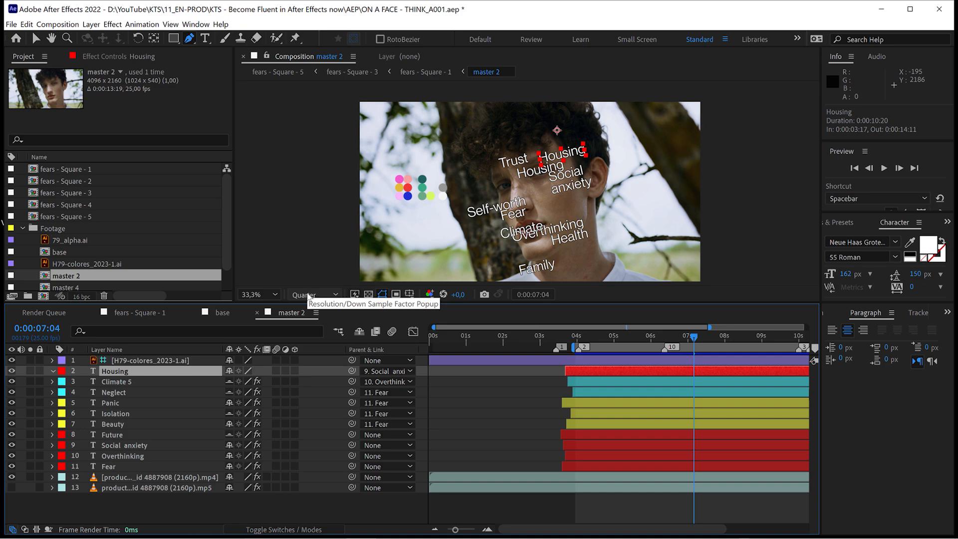
click(273, 296)
click(266, 427)
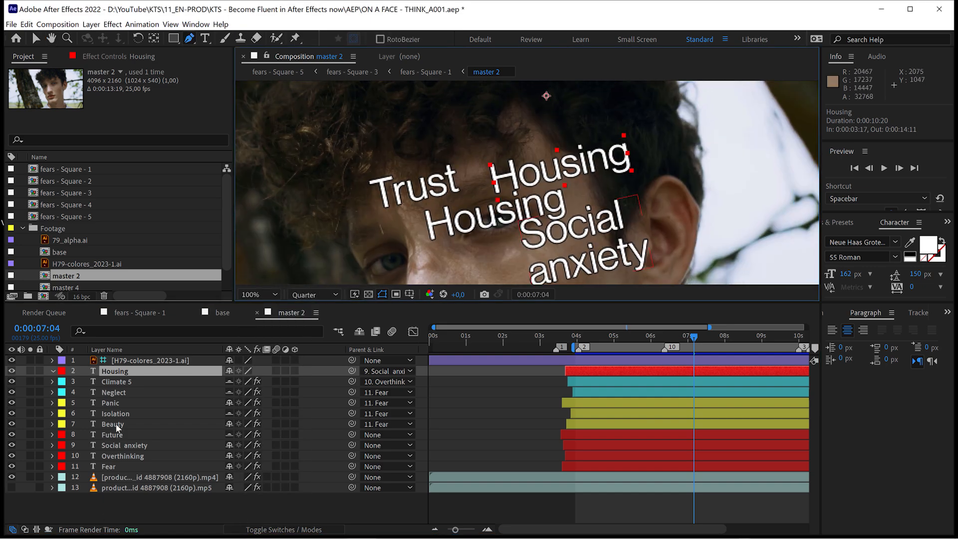
double_click(128, 373)
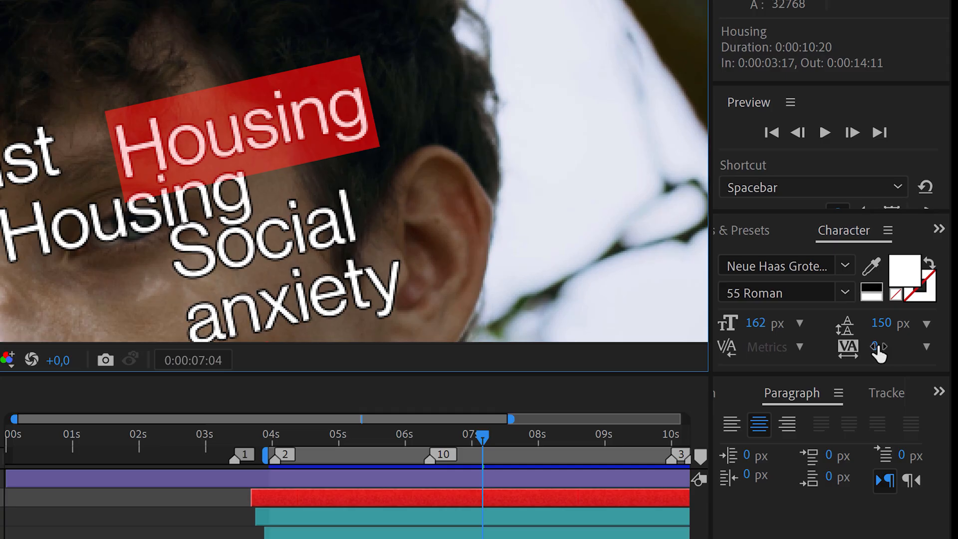
drag(912, 287, 911, 286)
drag(874, 347, 731, 320)
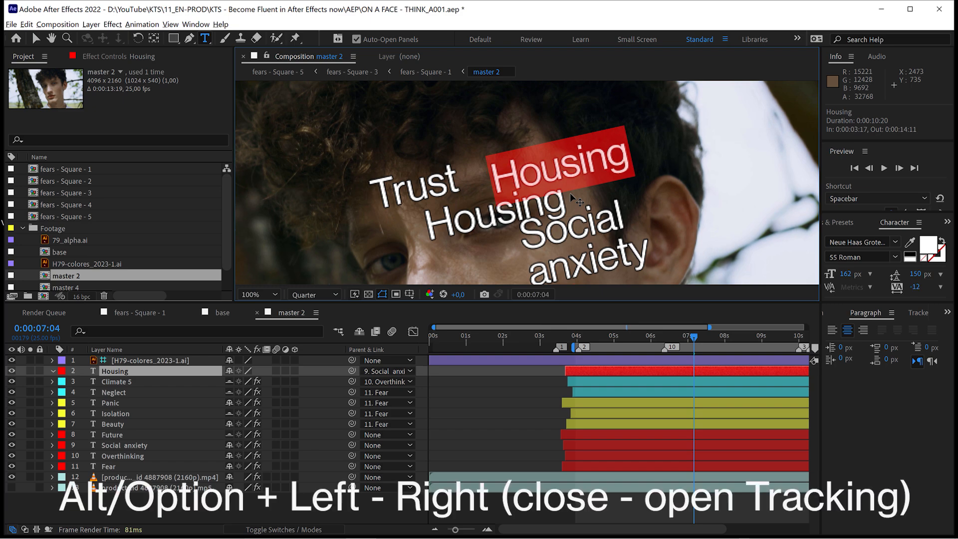
key(alt+Left)
key(alt+Right)
key(alt+Right)
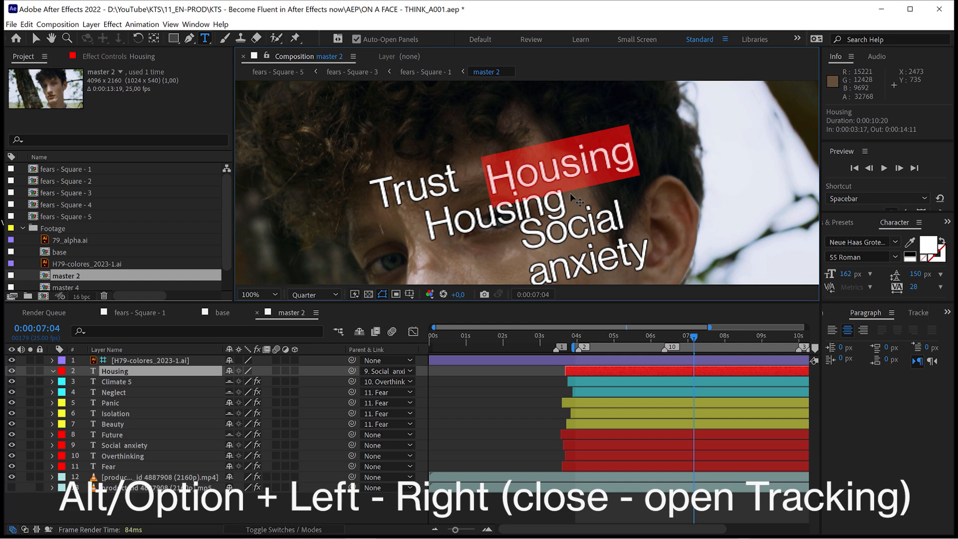
Change the kerning between the u and s of Housing to -40 and then 0, and fit the composition to the viewer.
click(557, 165)
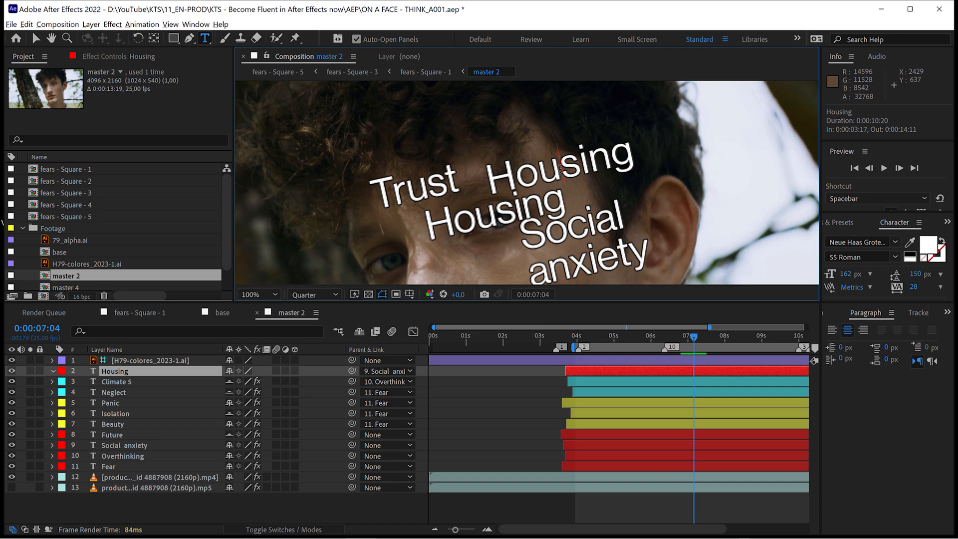
key(alt+Left)
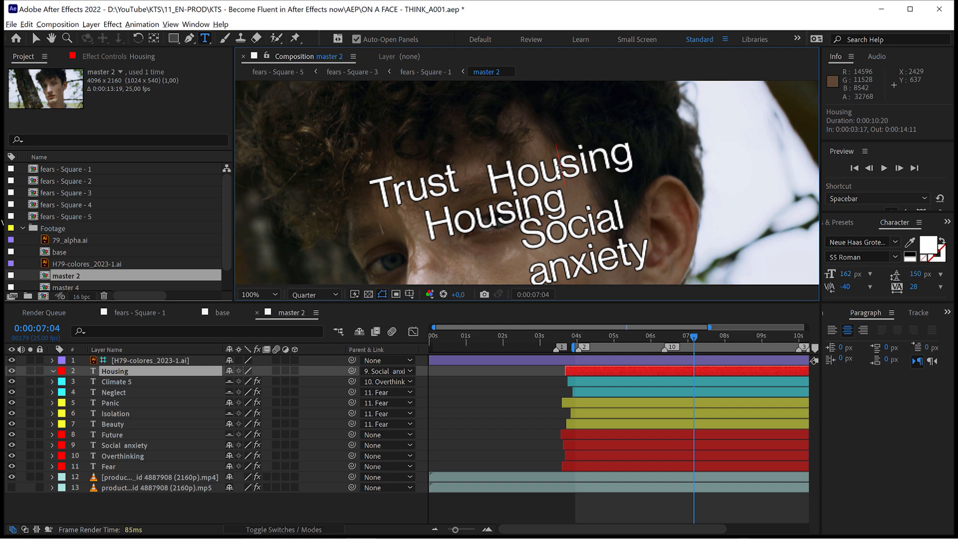
key(alt+Right)
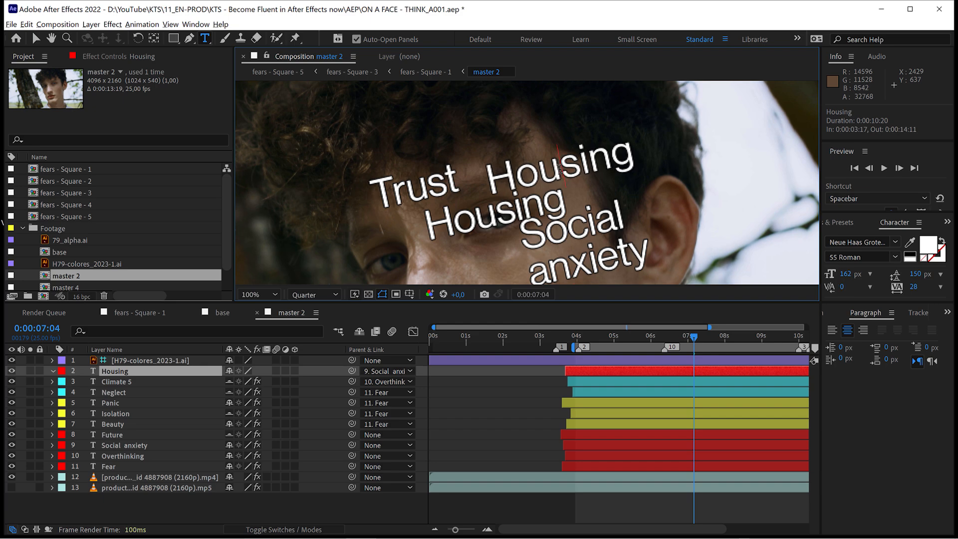
click(263, 294)
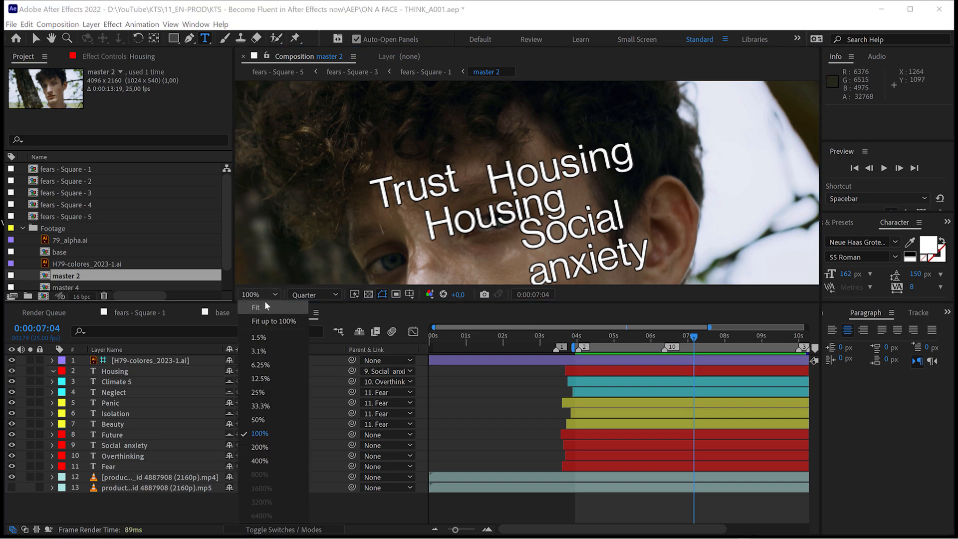
click(264, 305)
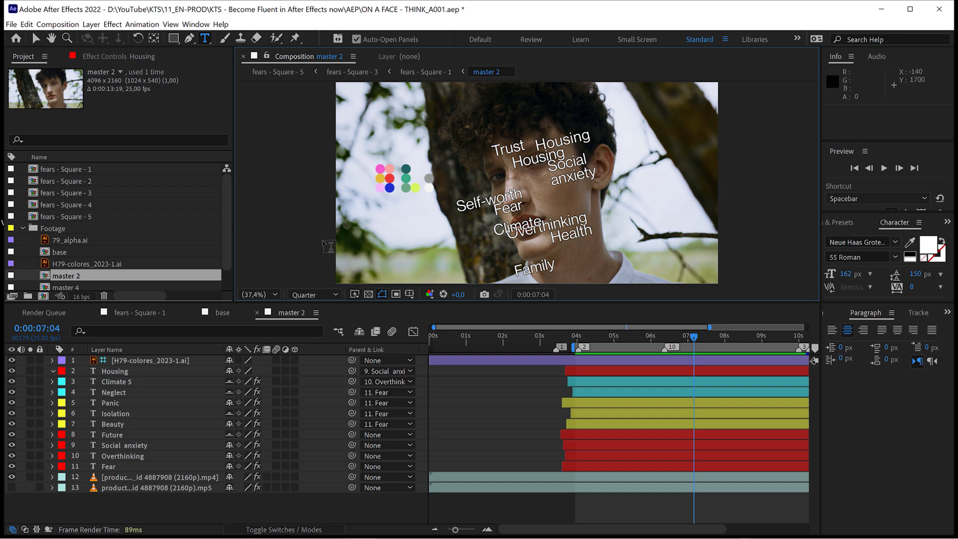
key(v)
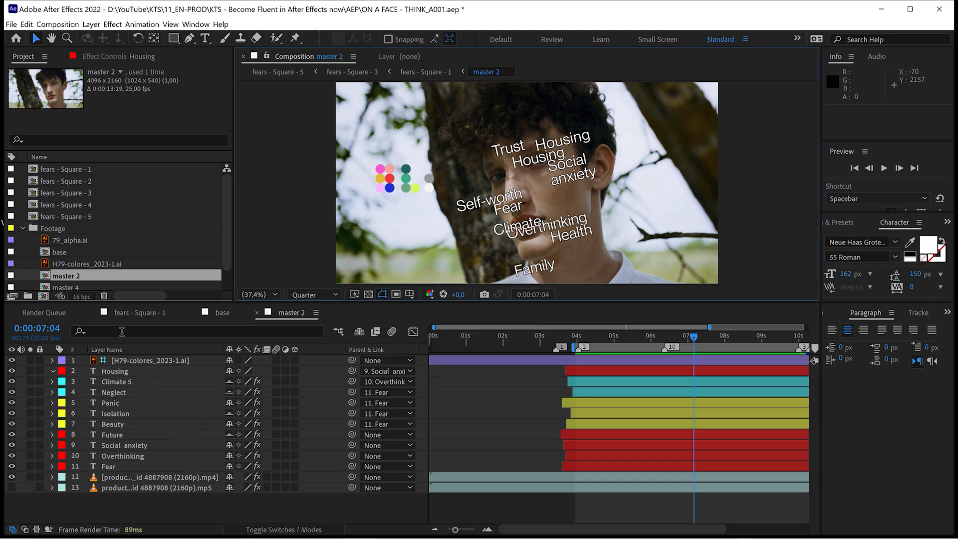
Filter the master 2 layers by "path", look through the matching properties and collapse all the layers.
click(122, 332)
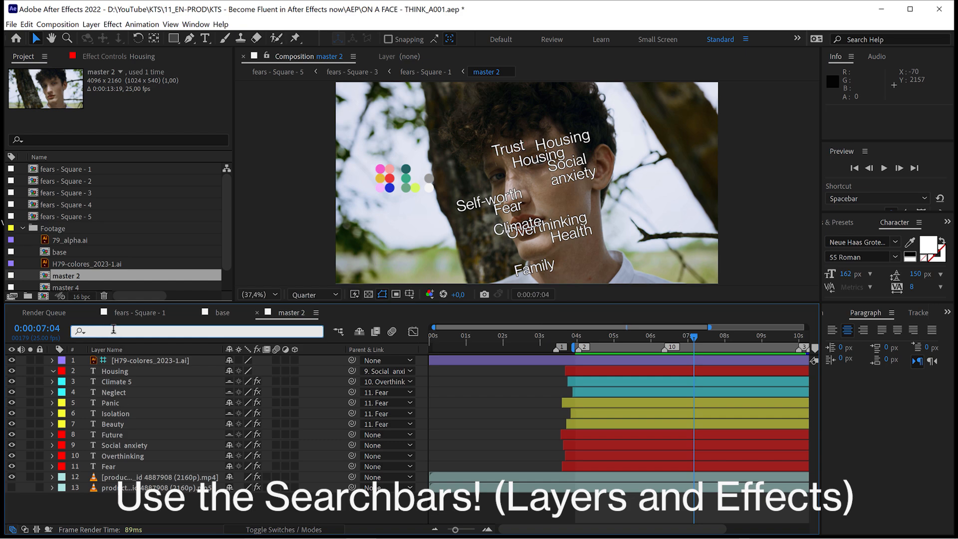
text(path)
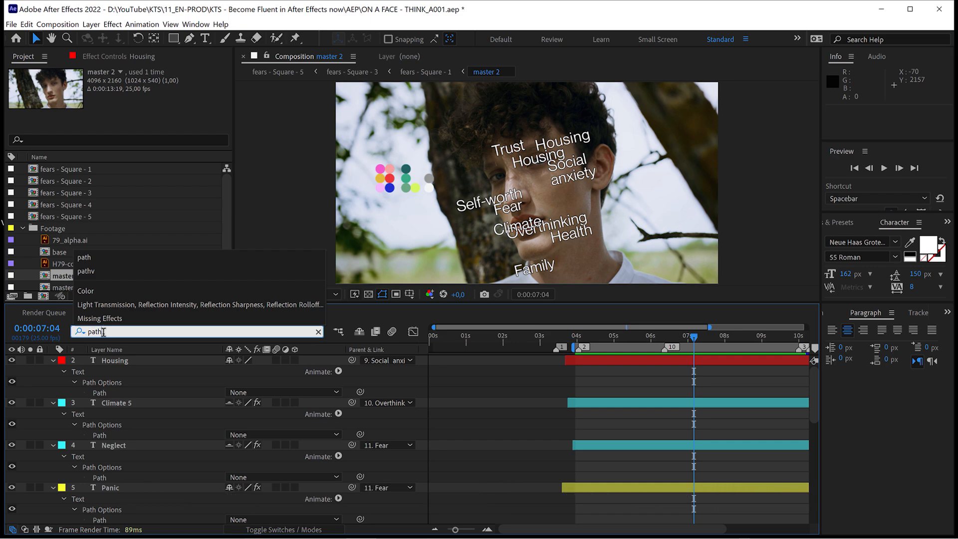
click(109, 363)
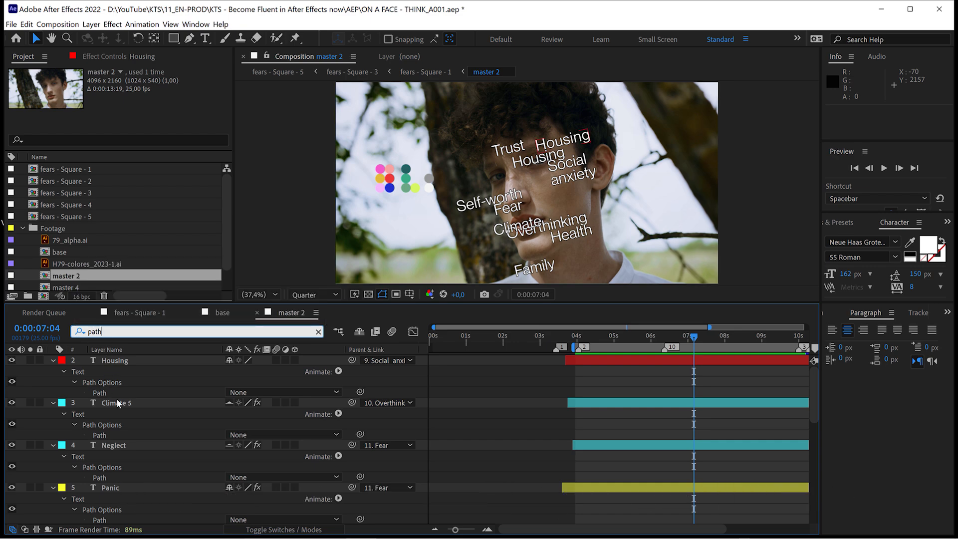
scroll(119, 404, down, 1)
scroll(115, 406, down, 2)
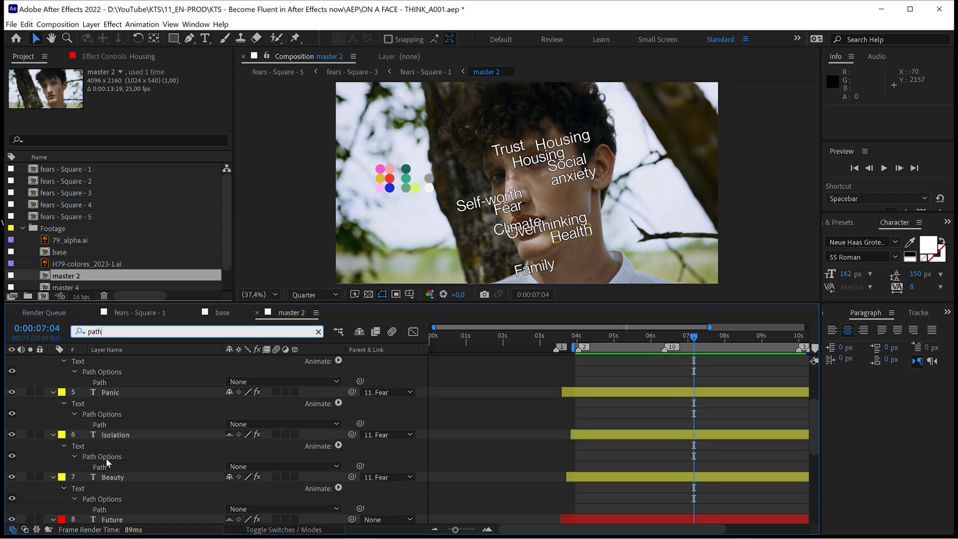
scroll(112, 453, up, 2)
click(114, 361)
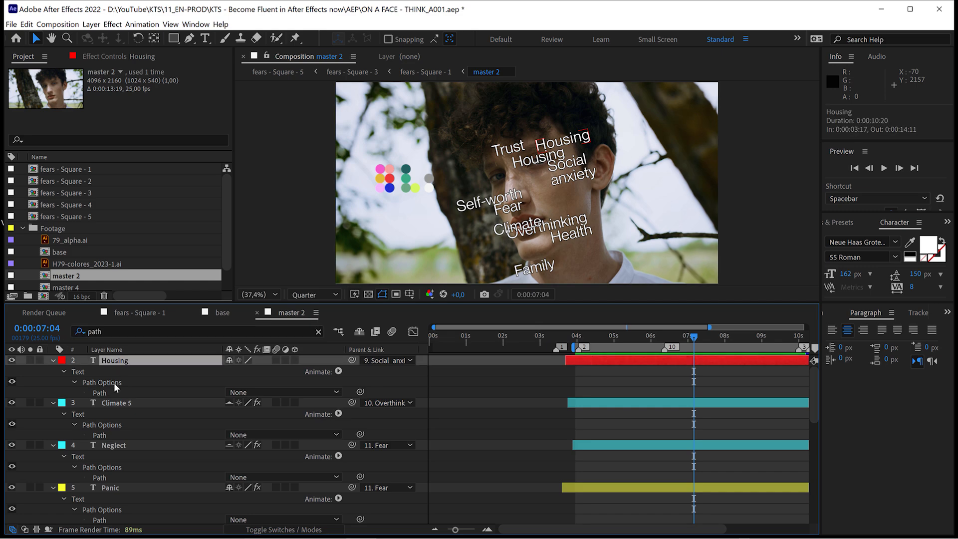
key(ctrl+a)
click(53, 360)
Filter the properties of only the Housing layer by "rot".
click(119, 361)
click(115, 331)
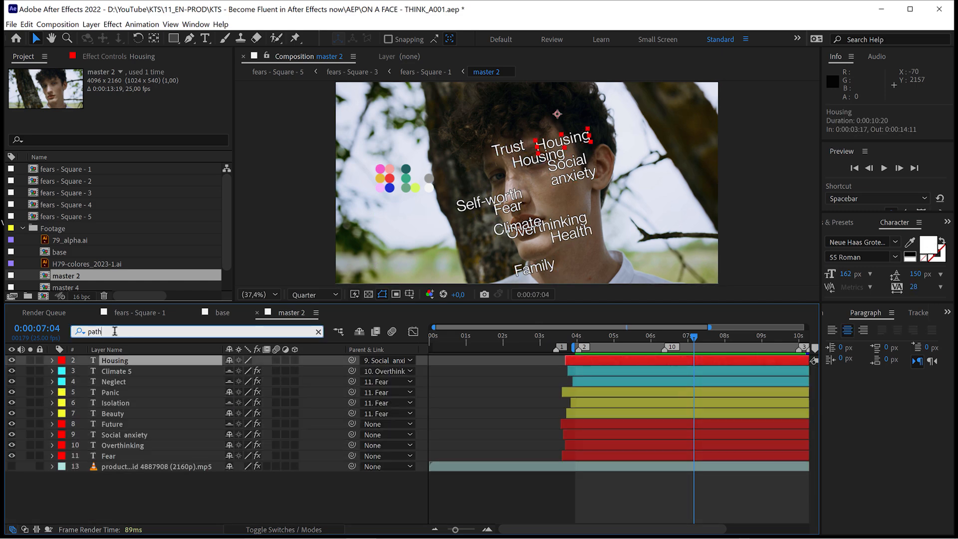
text(rot)
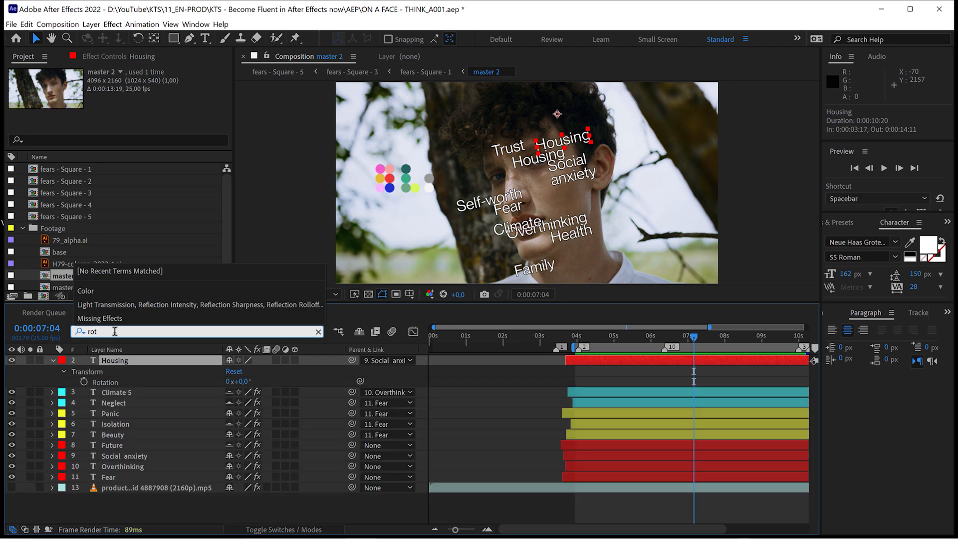
Filter the properties of the Neglect, Beauty and Social anxiety layers by "scale".
click(118, 404)
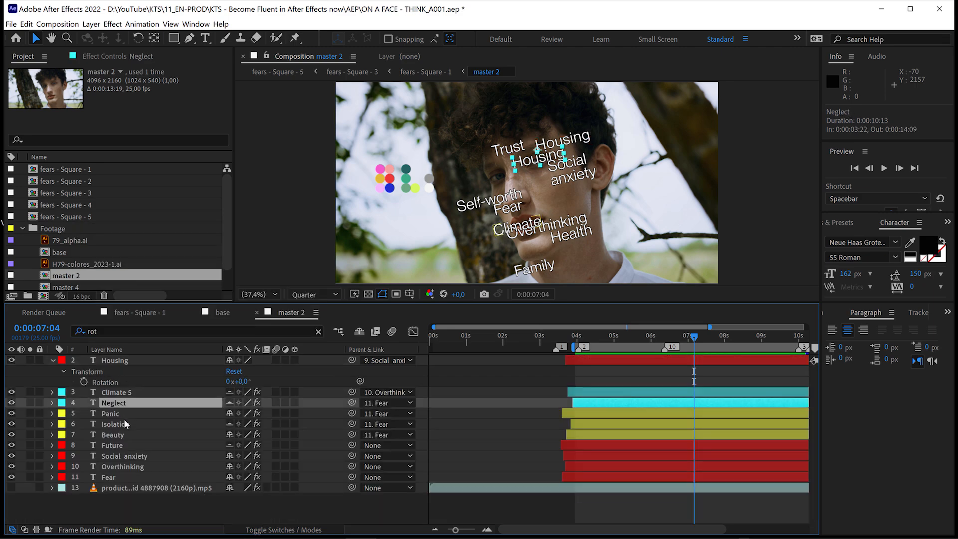
ctrl+click(116, 435)
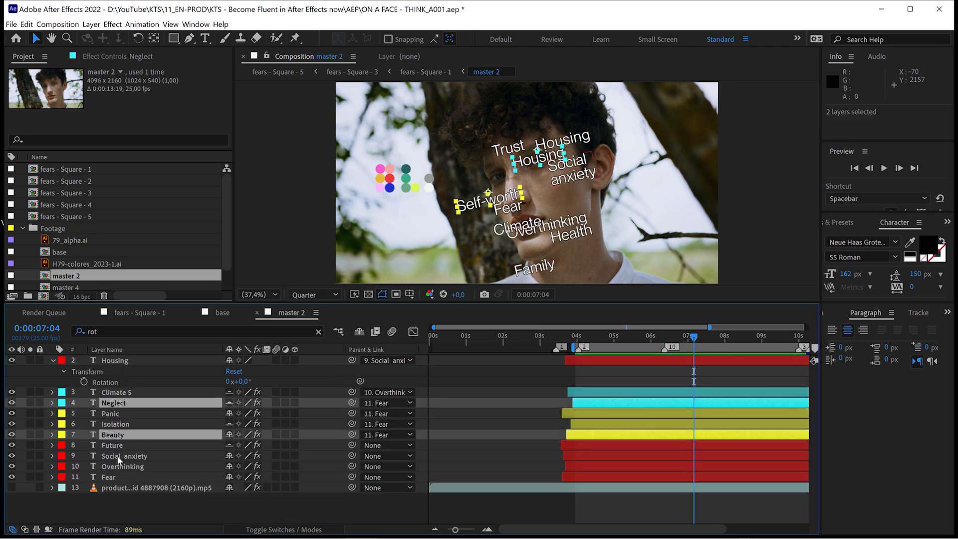
ctrl+click(118, 459)
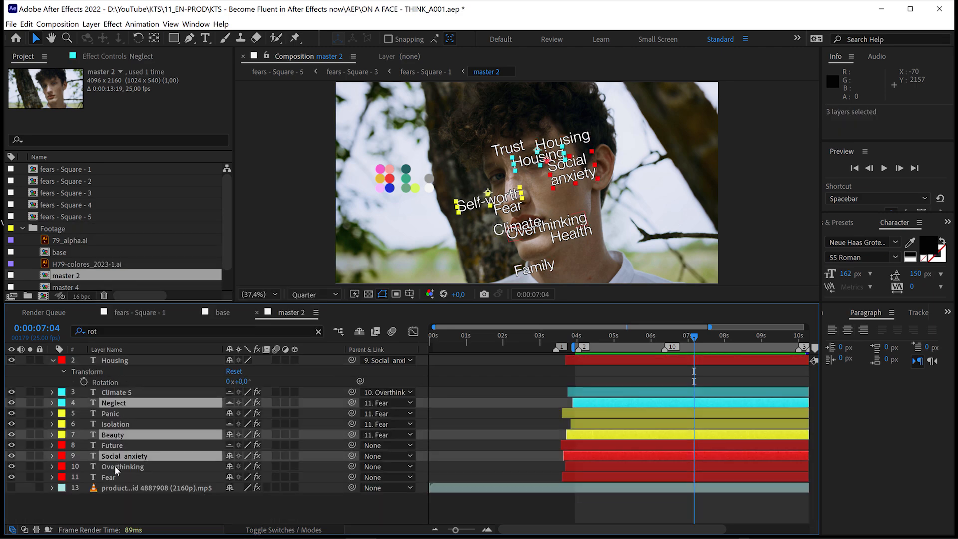
click(109, 333)
text(scale)
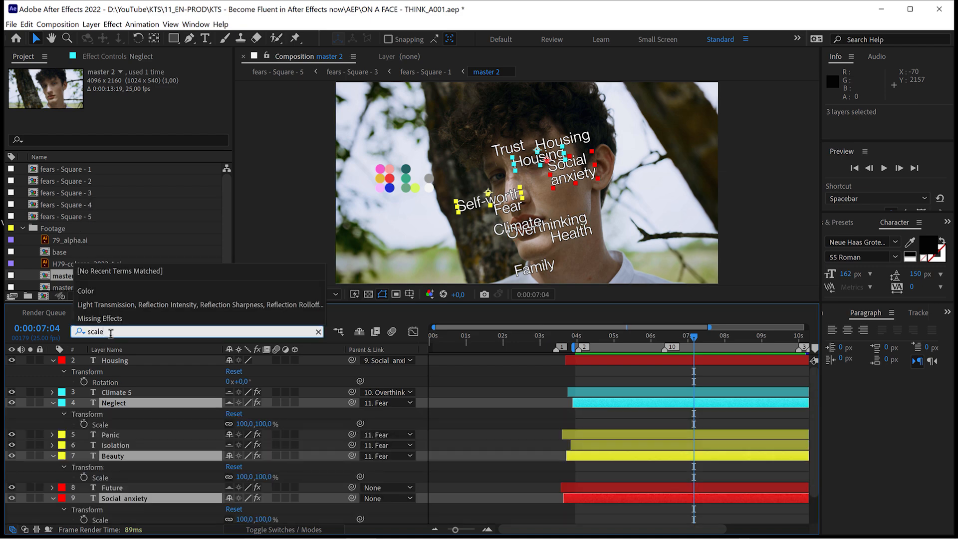
Show an enlarged Effects & Presets list with the Housing layer selected, and search it for "levels".
click(115, 360)
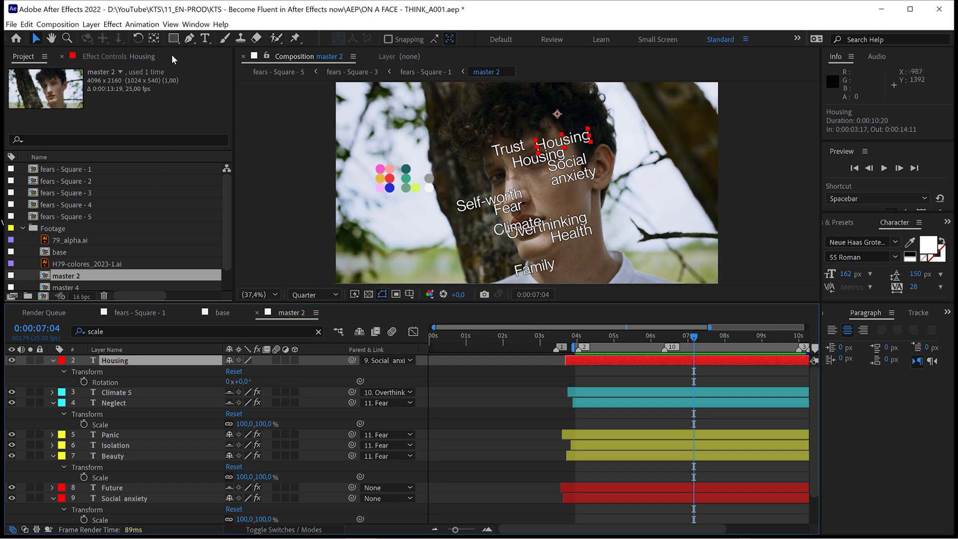
click(196, 25)
click(255, 187)
drag(867, 302, 867, 415)
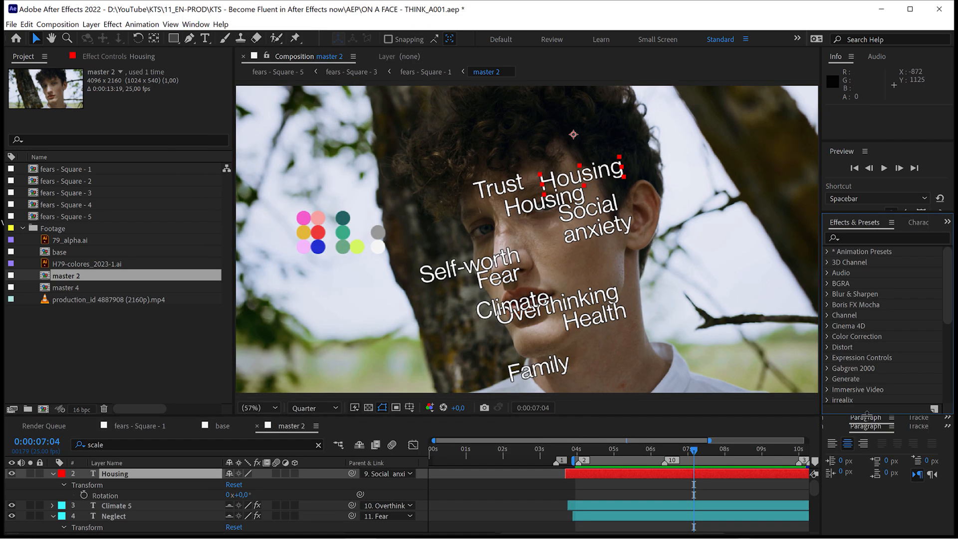
click(856, 237)
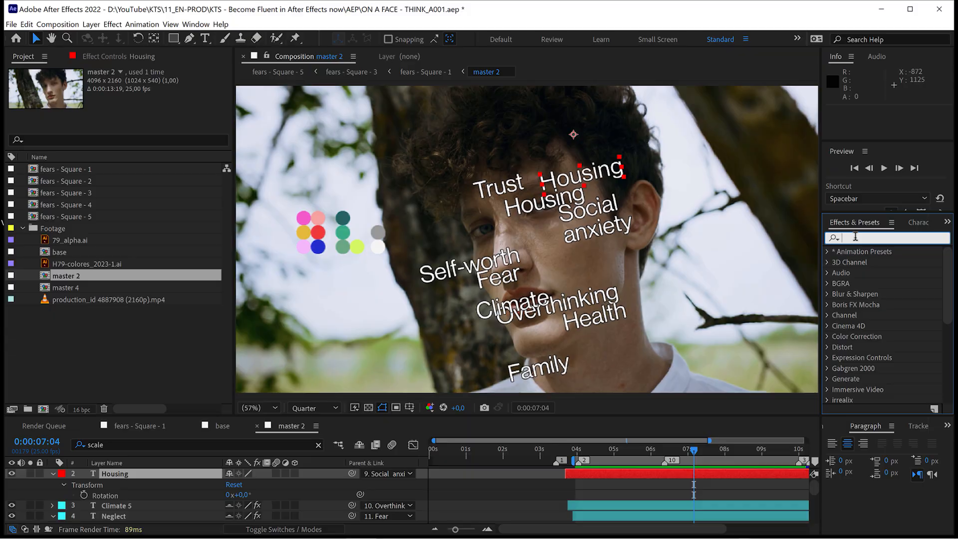
text(levels)
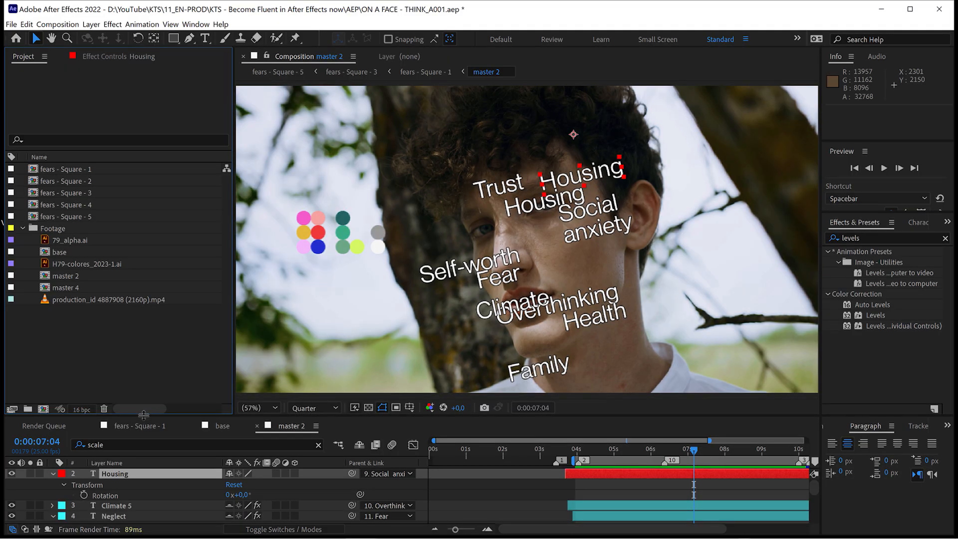
drag(143, 415, 144, 381)
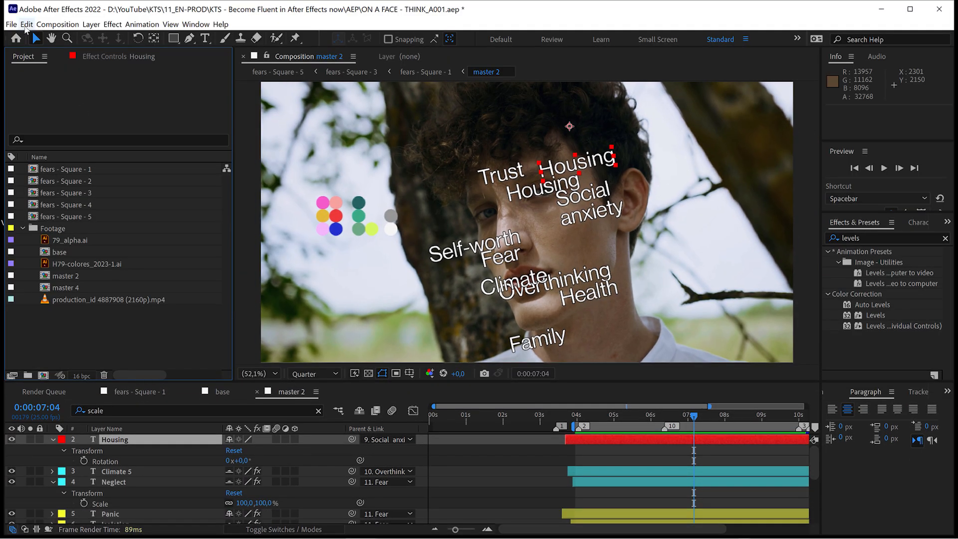
Purge all memory and the disk cache for all versions, and move the current time to 0:00:04:23.
click(26, 24)
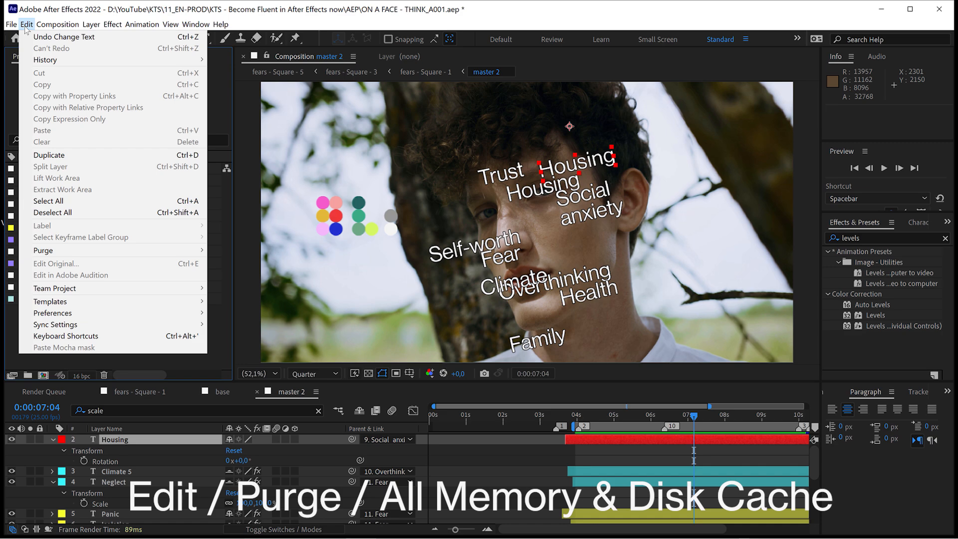
mouse_move(102, 250)
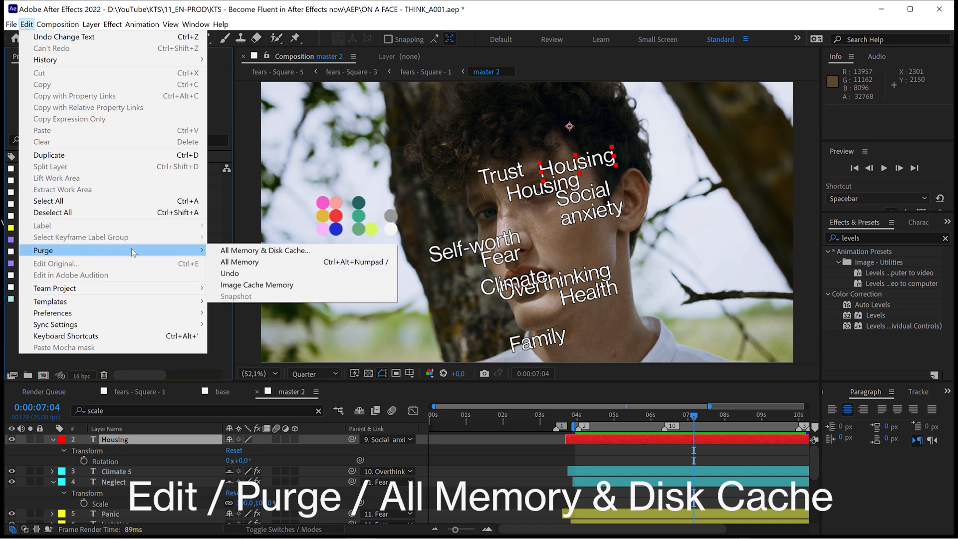
click(236, 254)
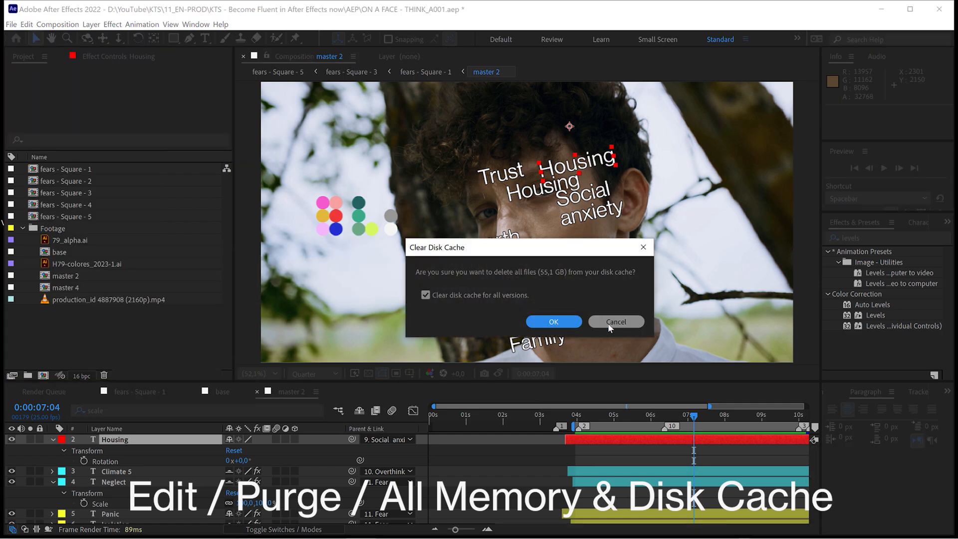
click(569, 321)
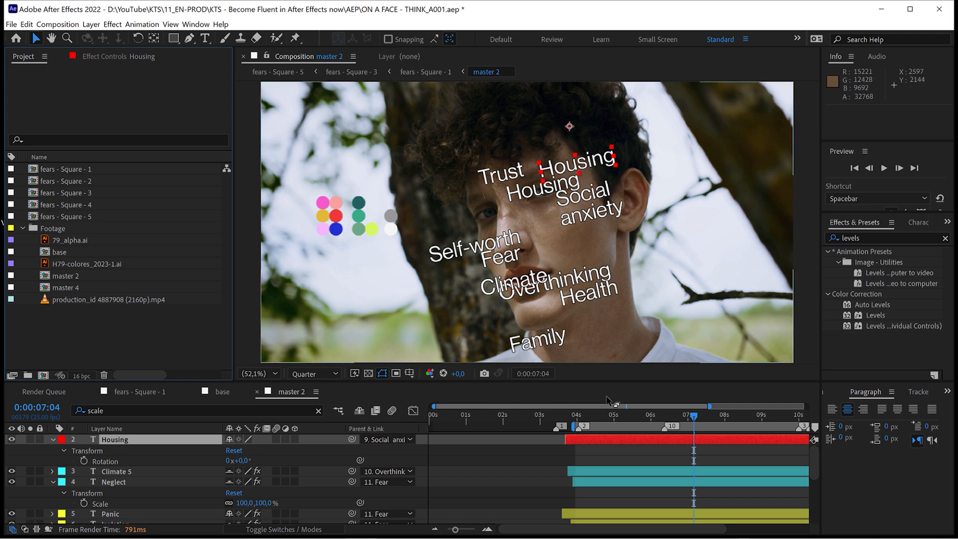
drag(624, 415, 598, 416)
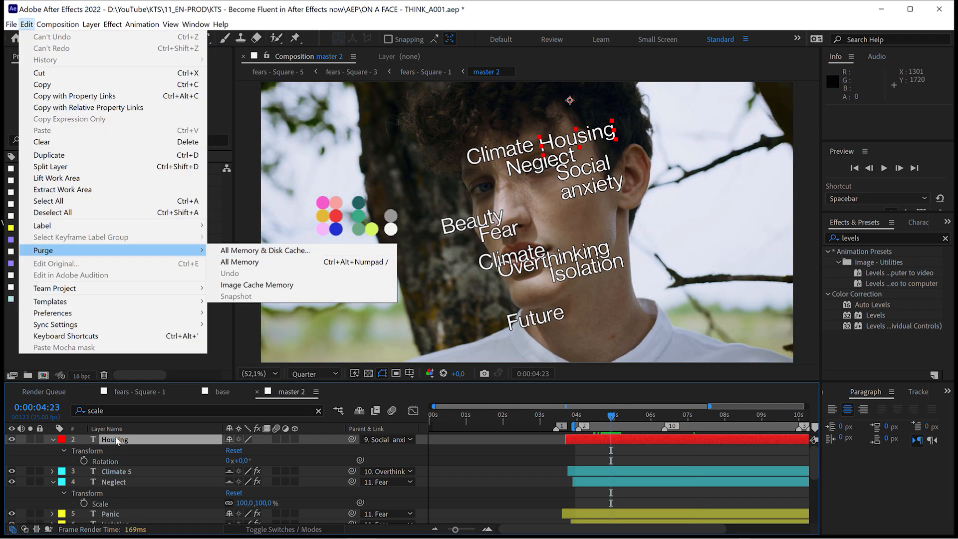
Save the project and try to collect all of its source files into a folder.
click(119, 443)
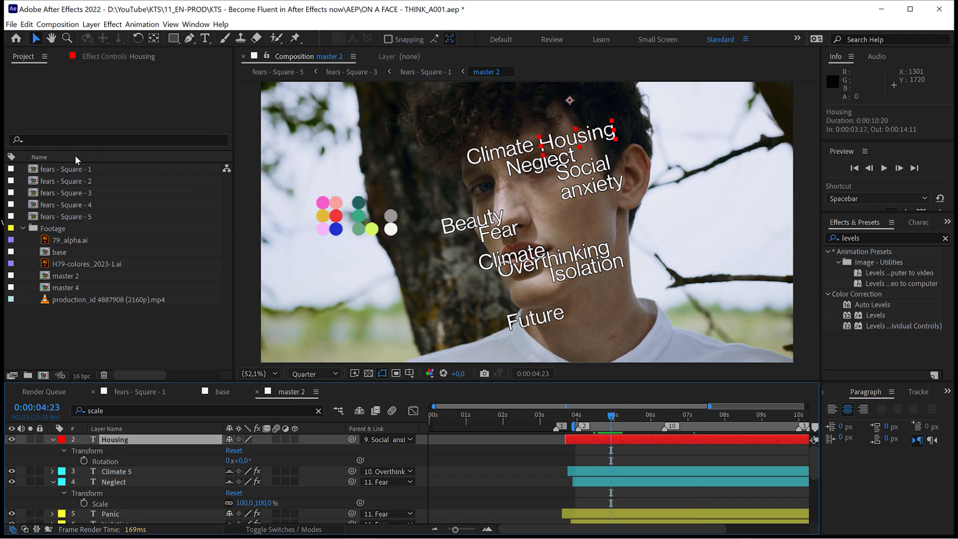
click(13, 26)
mouse_move(82, 292)
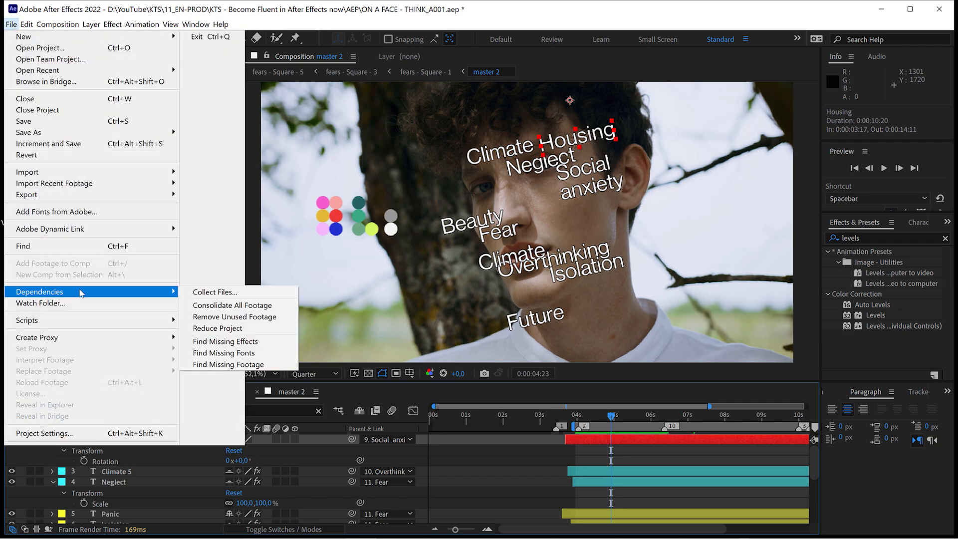
click(215, 292)
click(507, 293)
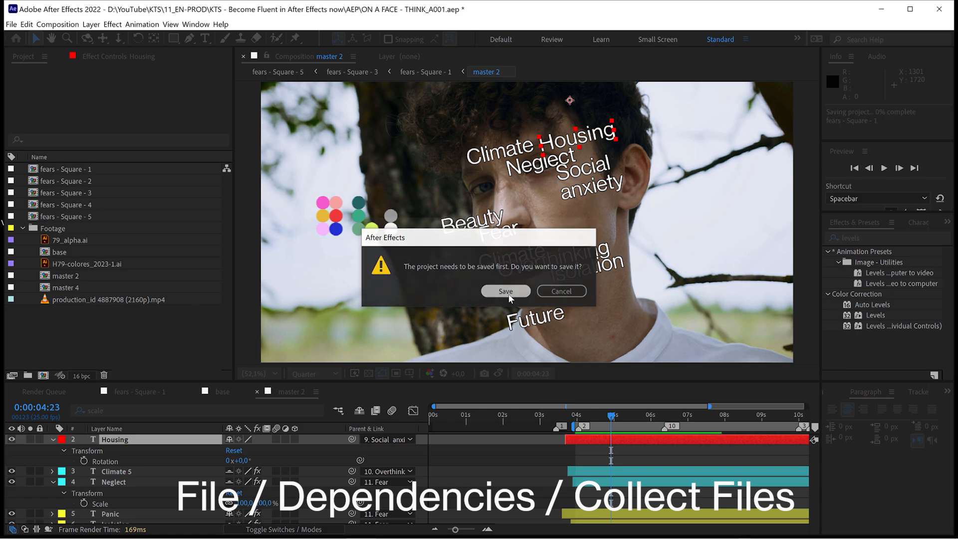
click(564, 414)
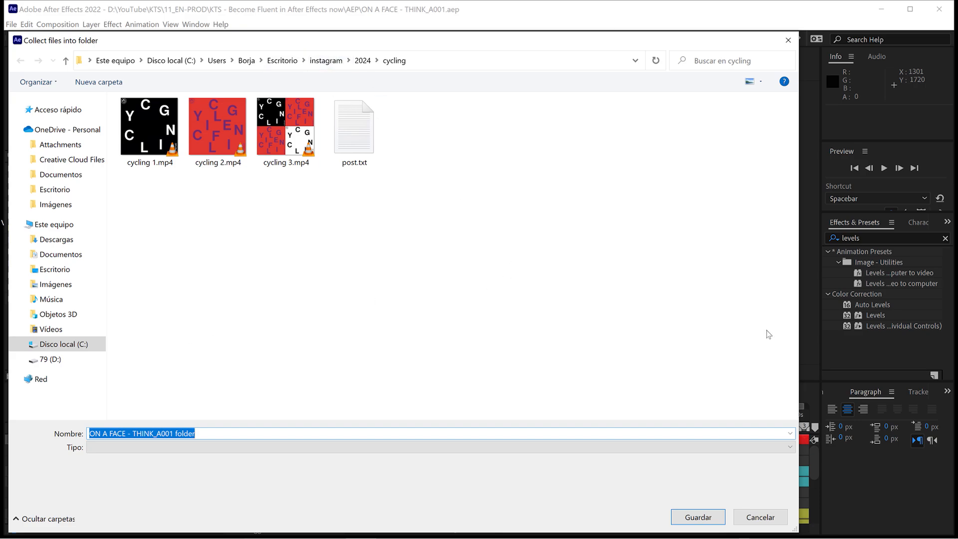
click(761, 518)
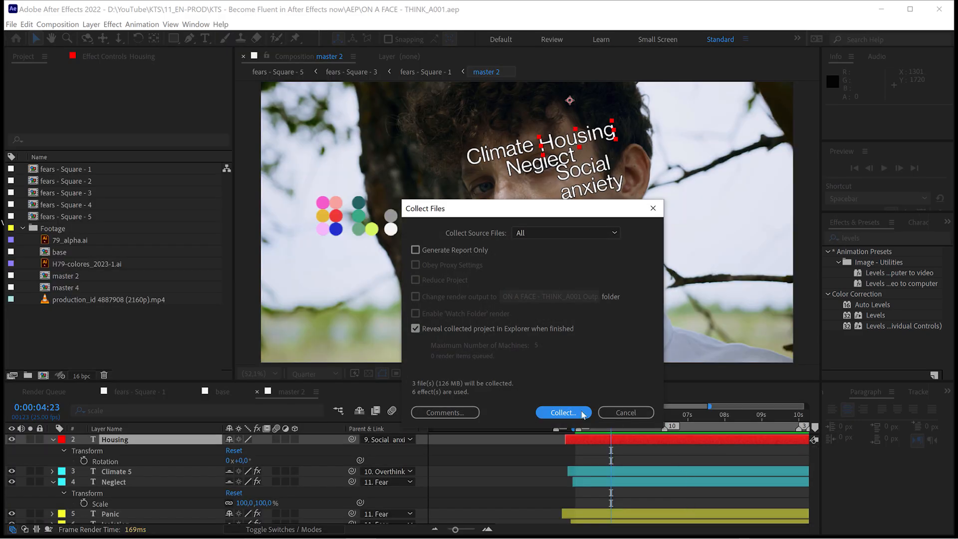
click(625, 412)
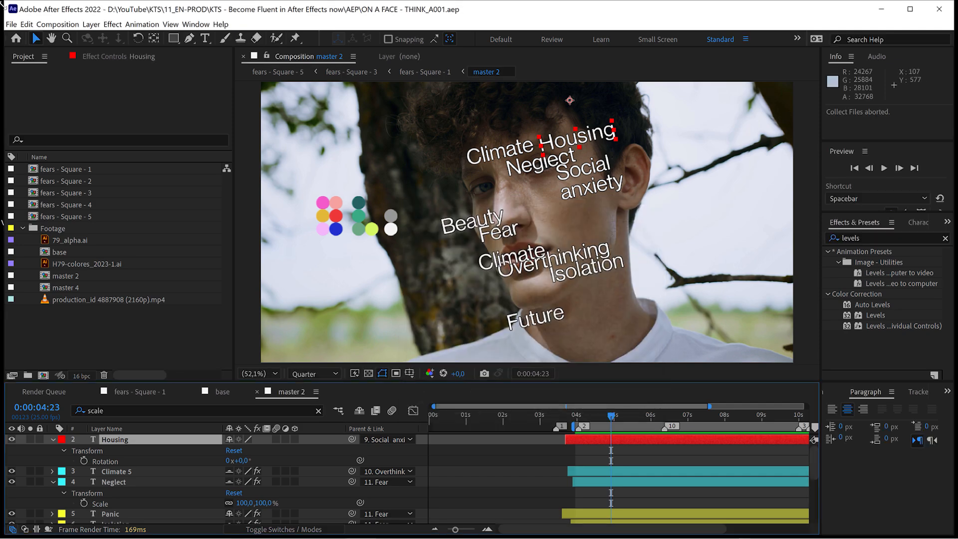
click(10, 24)
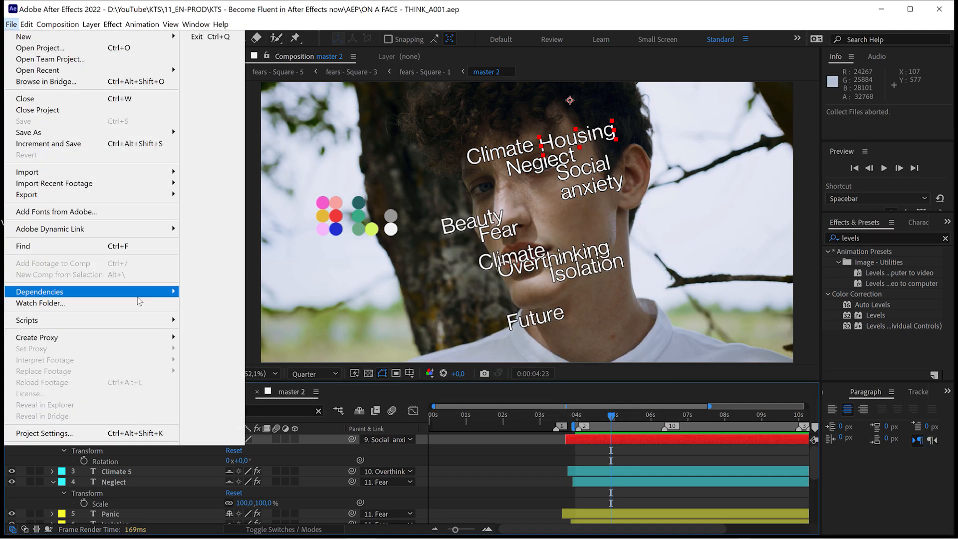
mouse_move(139, 298)
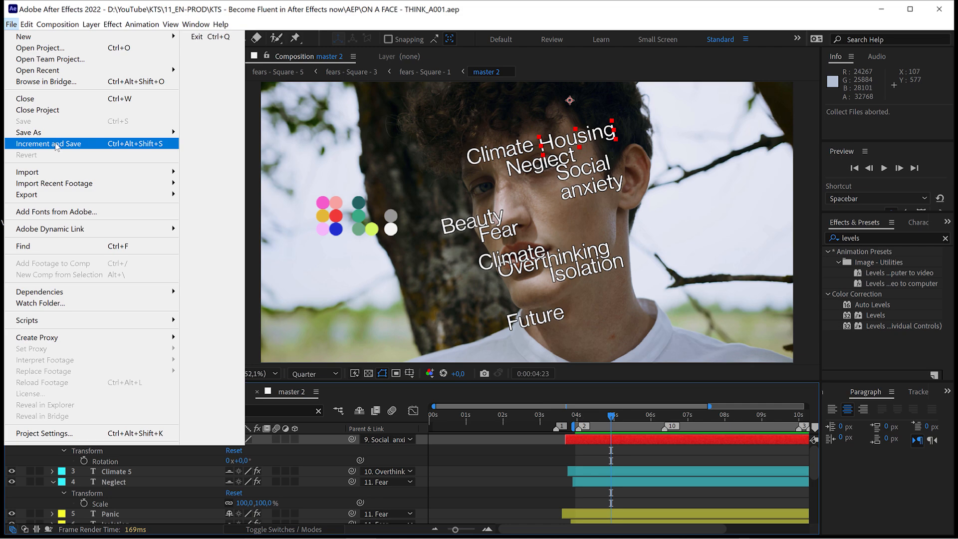
click(74, 146)
Enlarge the timeline area and add the master 2 composition to the render queue.
drag(262, 384, 264, 293)
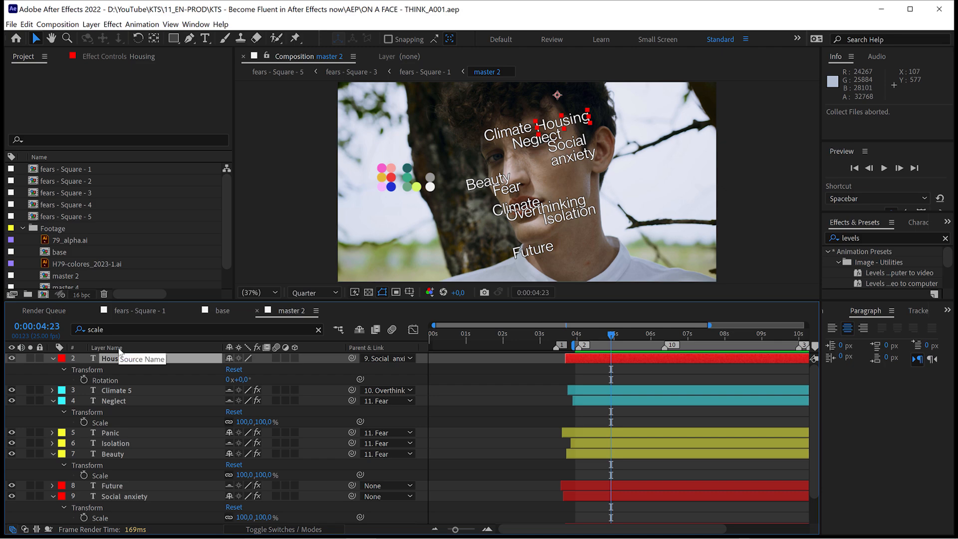
click(57, 25)
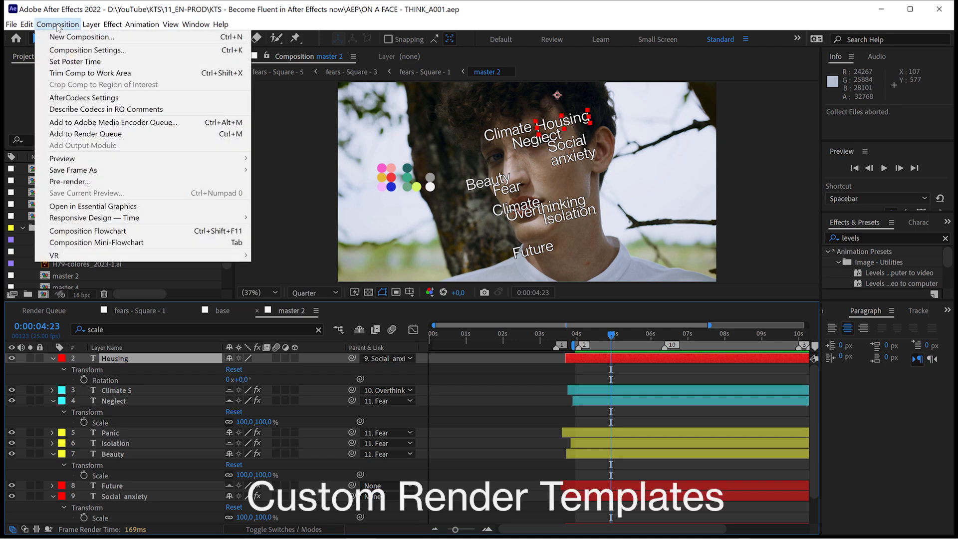
click(72, 134)
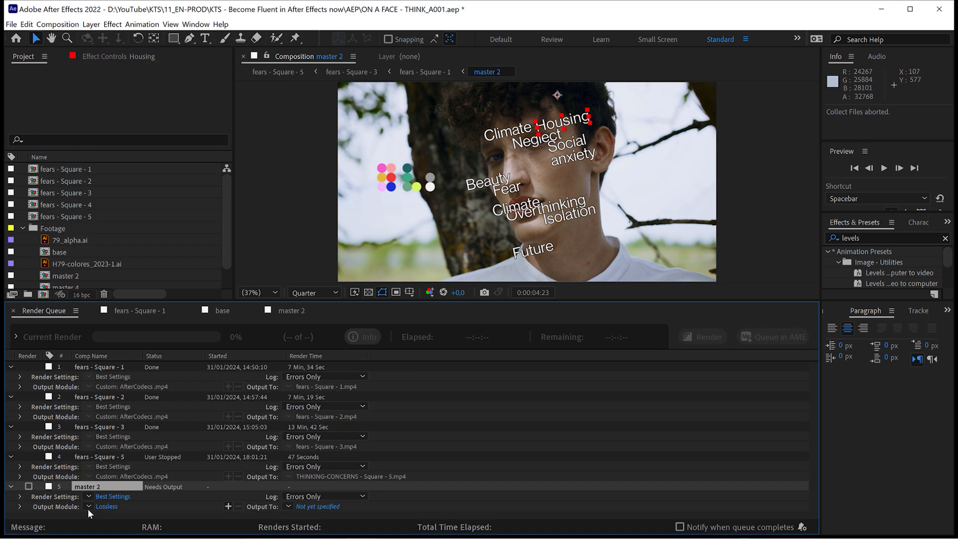
Review the output module templates for the master 2 render item and set its output format to AfterCodecs .mp4.
click(88, 507)
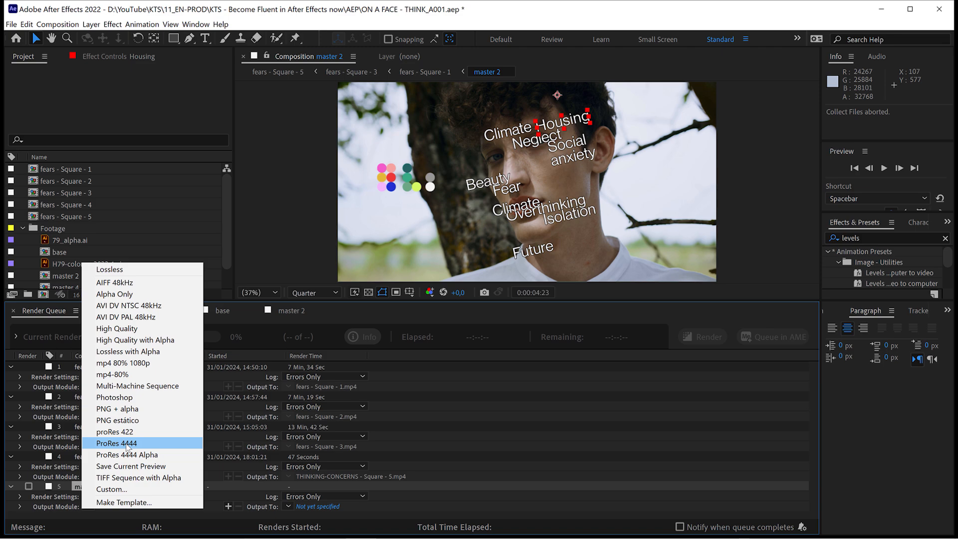
click(93, 514)
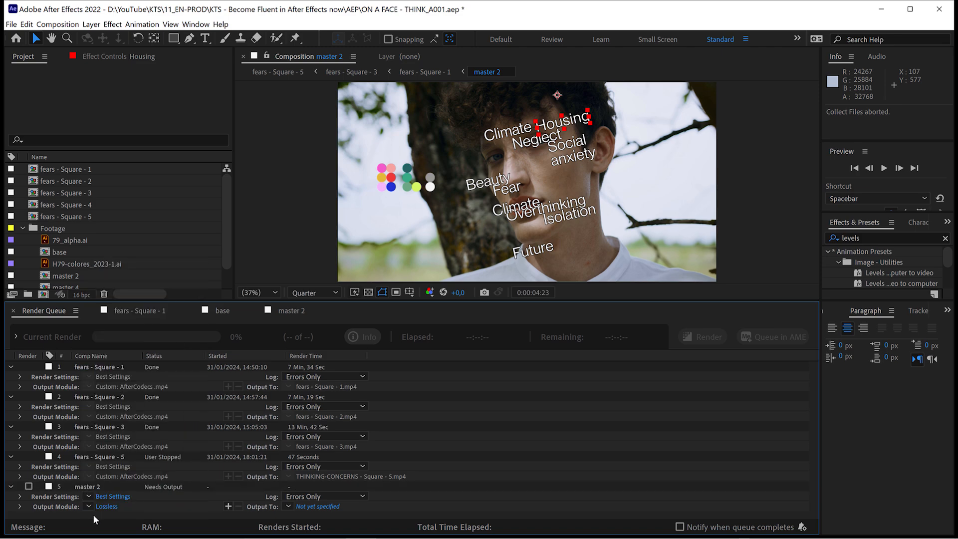
click(97, 506)
click(463, 164)
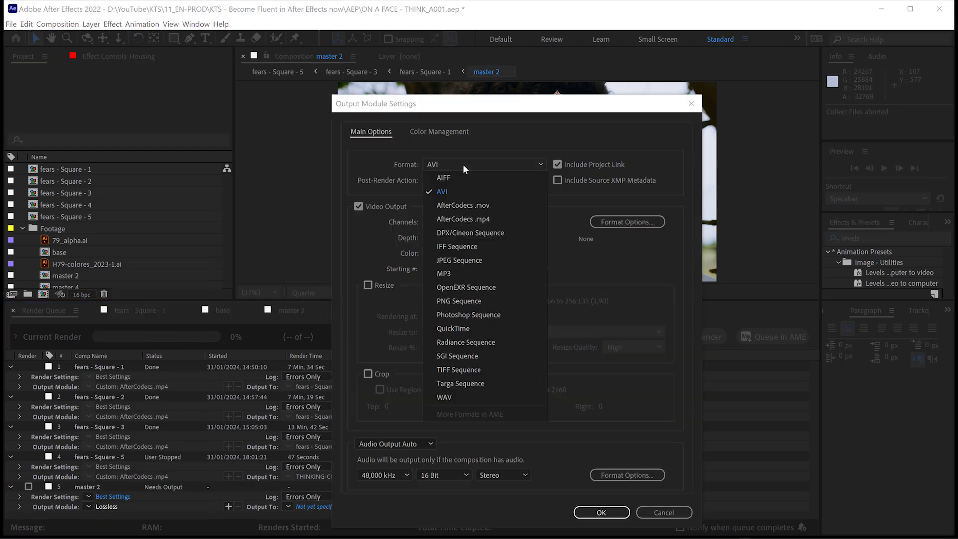
click(460, 219)
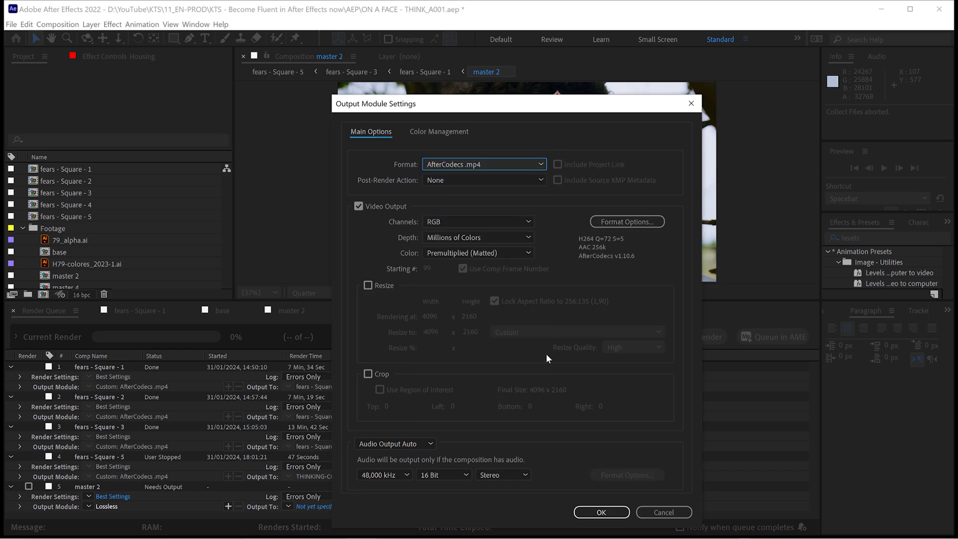
click(602, 514)
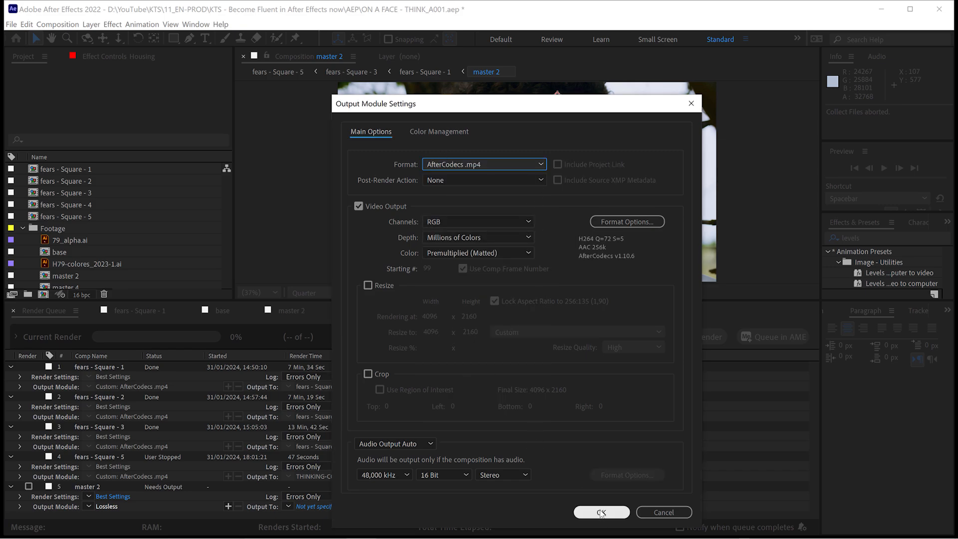
Make an output module template from the settings of the master 2 render item.
click(88, 507)
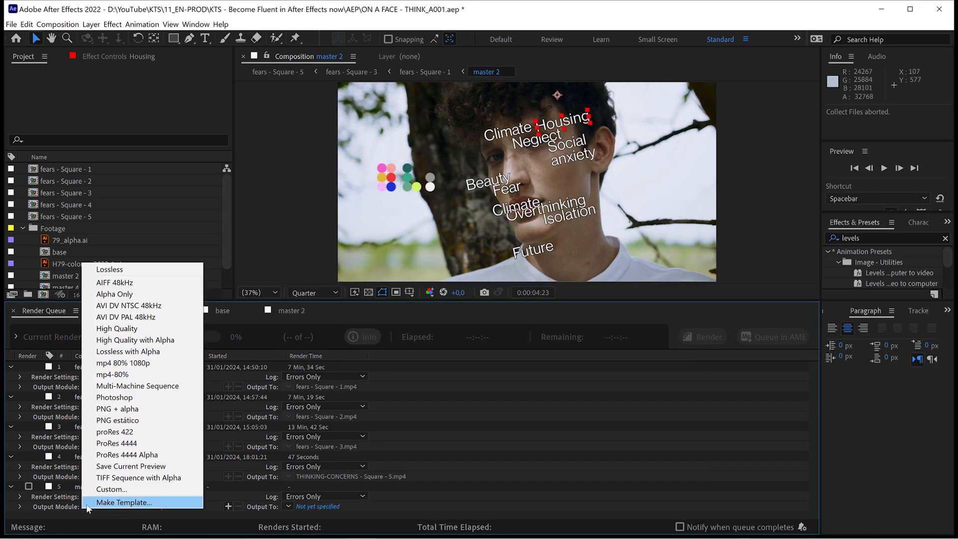